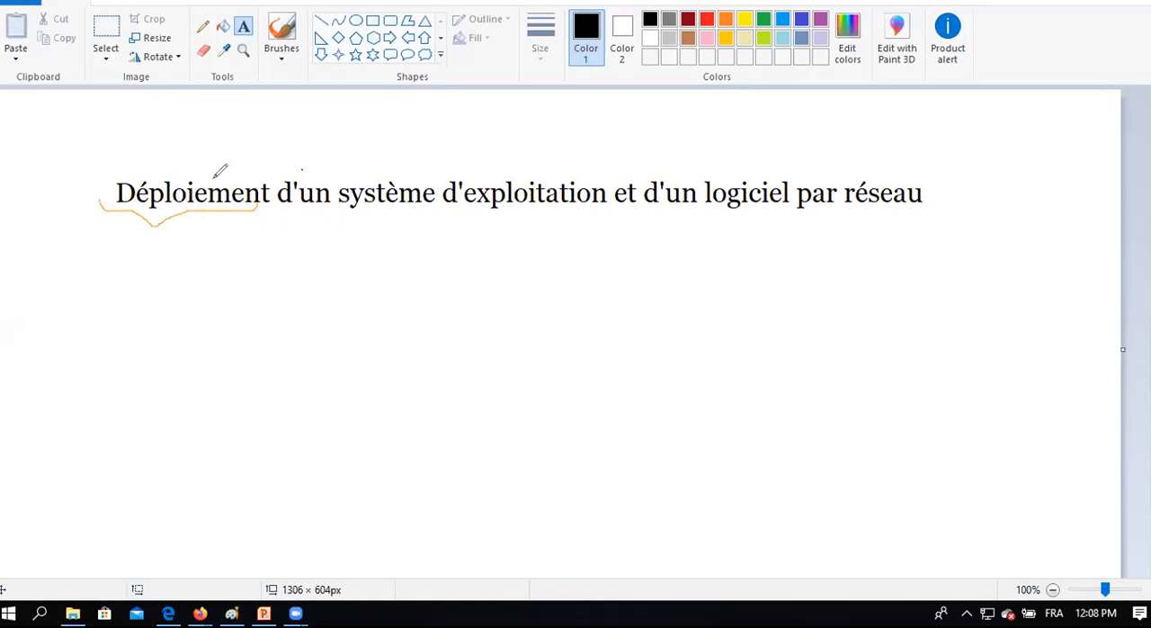
Handwrite "installation côté client" in orange below the word "Déploiement" in the title.
mouse_move(148, 275)
left_mouse_down()
mouse_move(166, 271)
mouse_move(169, 288)
mouse_move(185, 286)
left_mouse_up()
mouse_move(204, 249)
left_mouse_down()
mouse_move(218, 288)
mouse_move(246, 231)
mouse_move(259, 279)
mouse_move(252, 231)
mouse_move(264, 283)
left_mouse_up()
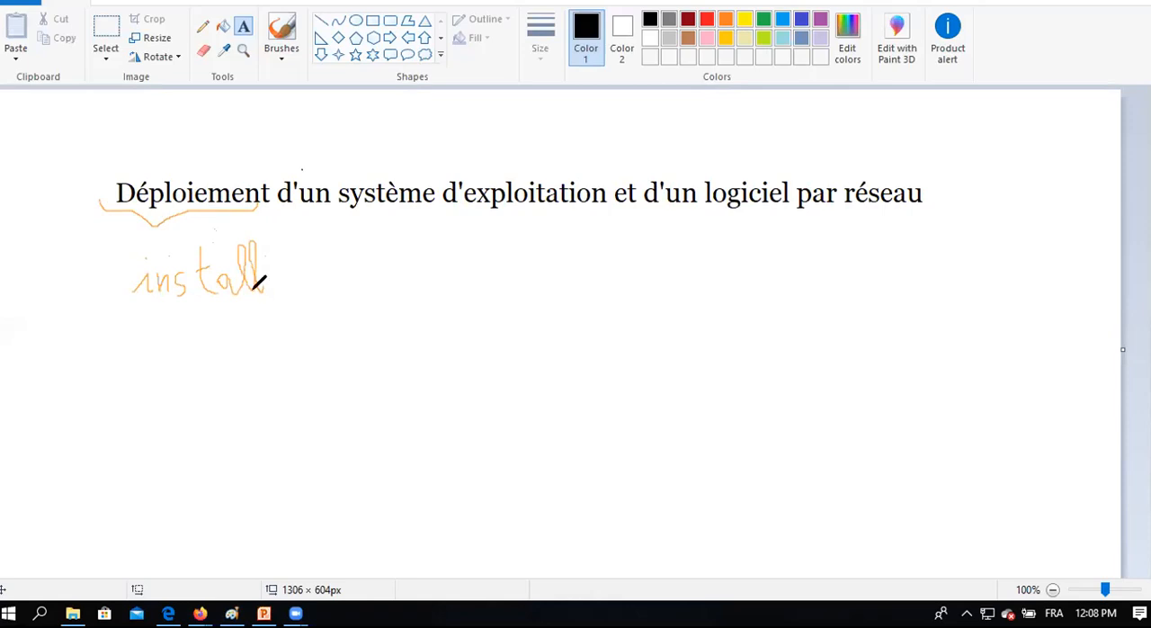
mouse_move(270, 275)
left_mouse_down()
mouse_move(272, 288)
mouse_move(307, 270)
mouse_move(308, 284)
left_mouse_up()
left_click(437, 86)
mouse_move(288, 273)
left_mouse_down()
mouse_move(277, 275)
mouse_move(302, 274)
left_mouse_up()
mouse_move(274, 271)
left_mouse_down()
mouse_move(288, 249)
mouse_move(308, 272)
mouse_move(329, 261)
mouse_move(345, 283)
left_mouse_up()
mouse_move(420, 259)
left_mouse_down()
mouse_move(410, 281)
mouse_move(427, 261)
mouse_move(462, 272)
mouse_move(459, 252)
mouse_move(520, 263)
mouse_move(549, 249)
mouse_move(565, 215)
mouse_move(565, 249)
left_mouse_up()
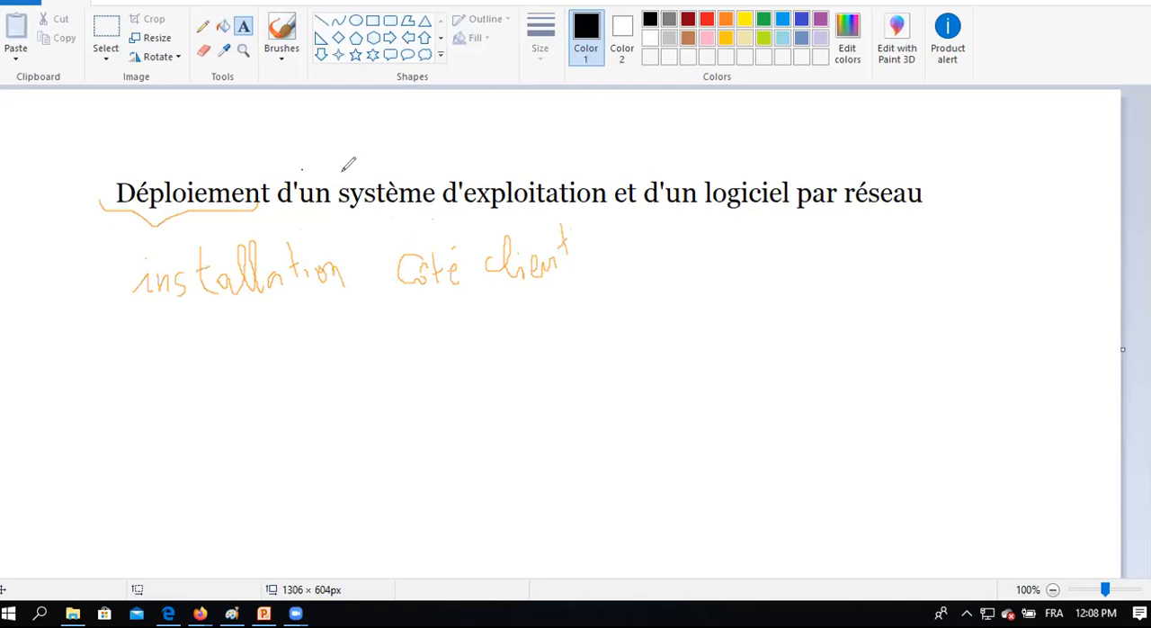
Draw a box around "système d'exploitation" in the title and write "OS" above it.
left_click_drag(342, 168, 340, 211)
mouse_move(348, 160)
left_mouse_down()
mouse_move(547, 128)
mouse_move(616, 170)
mouse_move(469, 220)
mouse_move(347, 217)
left_mouse_up()
left_click_drag(390, 135, 427, 138)
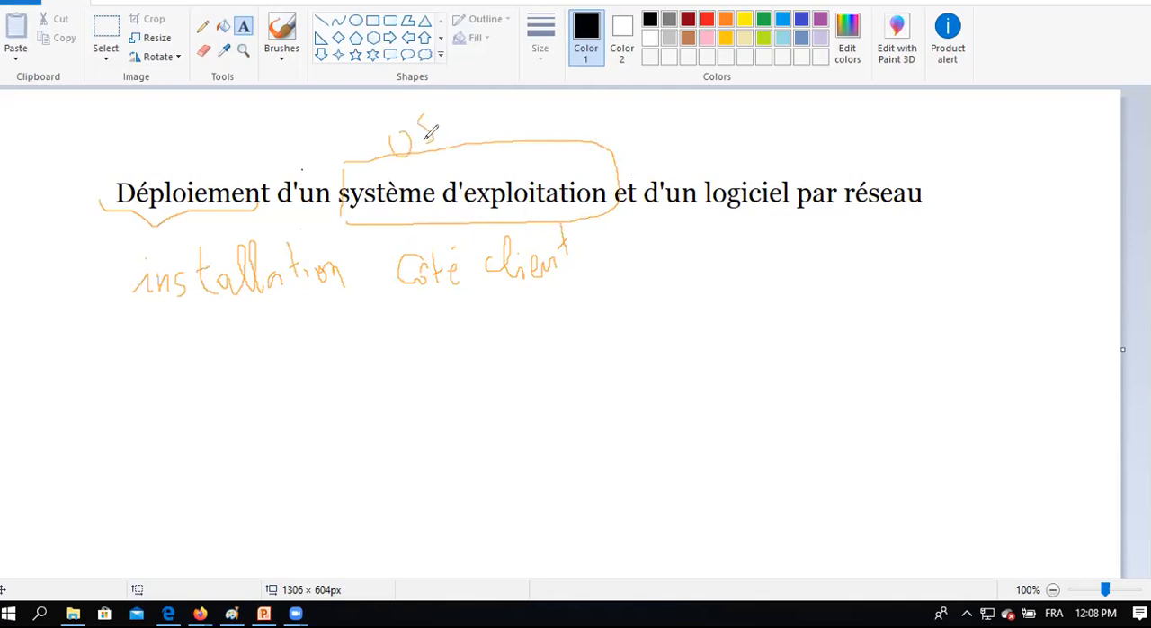
Draw a box around "logiciel par réseau" in the title and write "Soft" above it.
left_click_drag(700, 160, 705, 214)
mouse_move(696, 162)
left_mouse_down()
mouse_move(935, 148)
mouse_move(897, 205)
mouse_move(725, 228)
left_mouse_up()
mouse_move(745, 112)
left_mouse_down()
mouse_move(732, 140)
mouse_move(775, 120)
mouse_move(769, 135)
mouse_move(794, 135)
mouse_move(795, 109)
left_mouse_up()
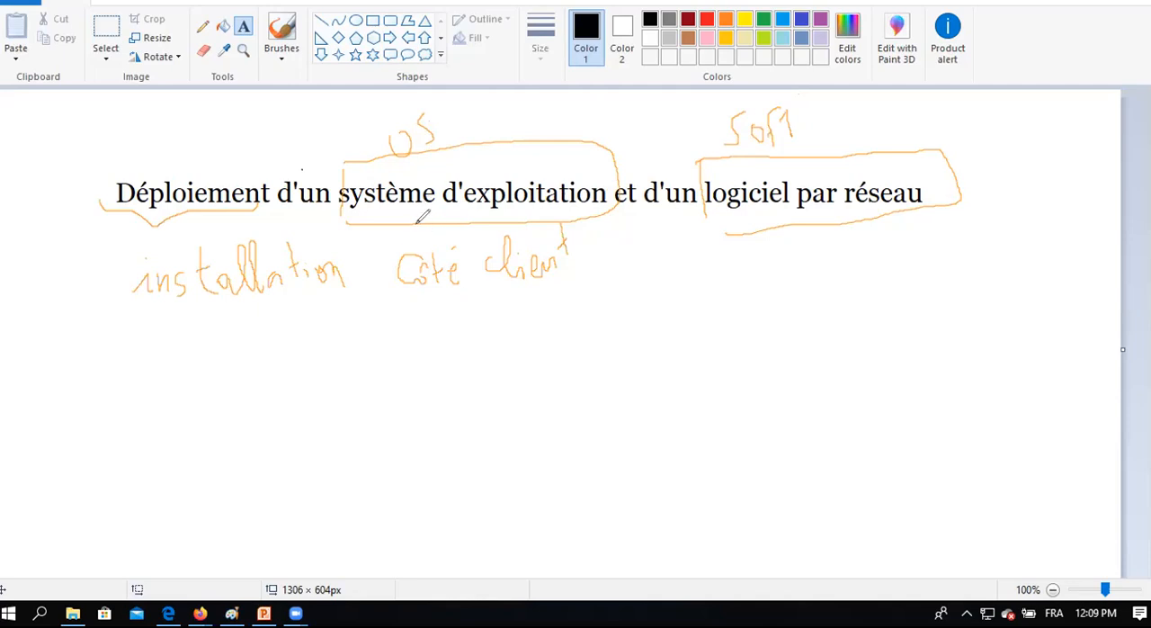
Handwrite "Service WDS (Windows Deploiement Service)" below the "installation côté client" note.
mouse_move(382, 346)
left_mouse_down()
mouse_move(359, 384)
mouse_move(413, 370)
left_mouse_up()
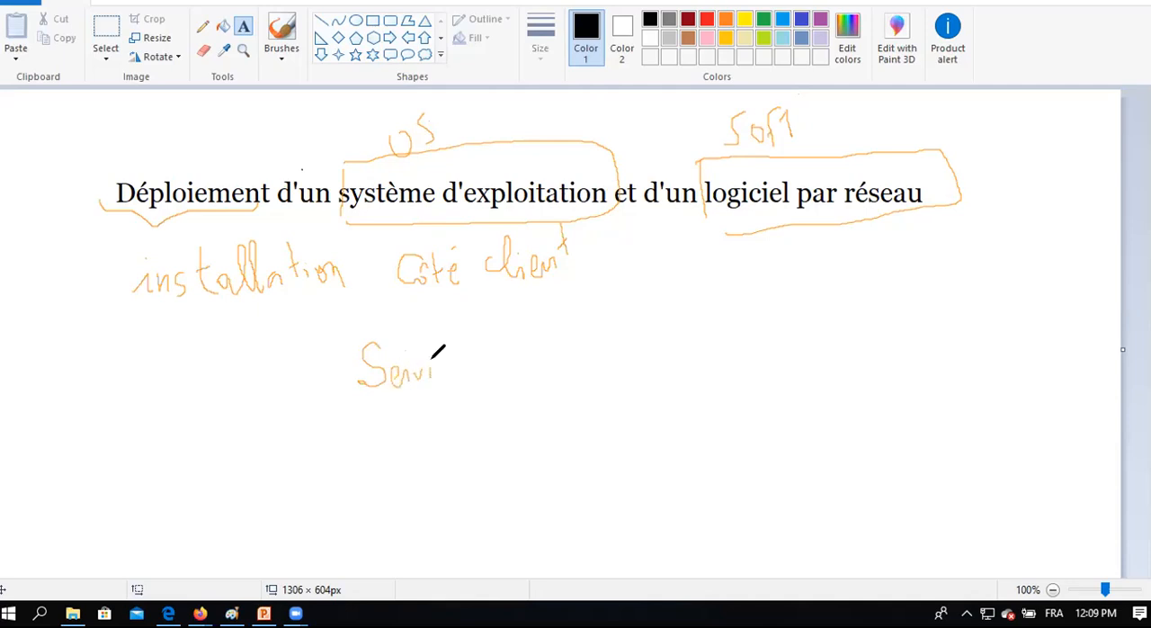
mouse_move(462, 354)
left_mouse_down()
mouse_move(455, 369)
mouse_move(470, 360)
mouse_move(477, 374)
mouse_move(543, 347)
mouse_move(559, 369)
mouse_move(570, 346)
mouse_move(565, 372)
mouse_move(582, 365)
left_mouse_up()
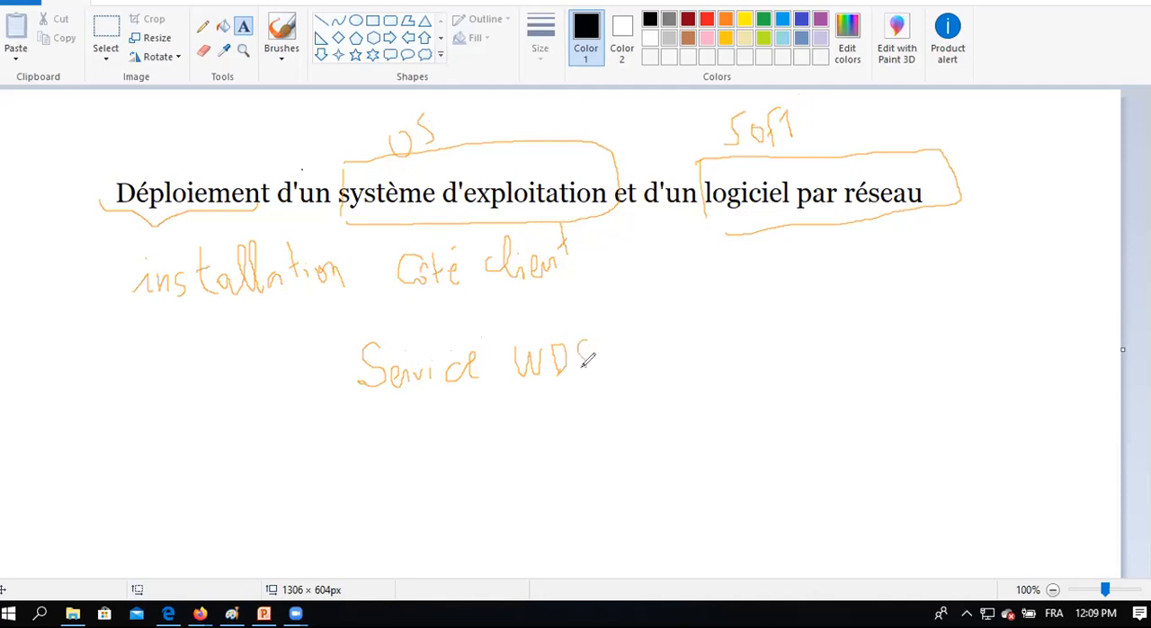
left_click_drag(647, 317, 637, 386)
mouse_move(652, 342)
left_mouse_down()
mouse_move(670, 333)
mouse_move(698, 360)
mouse_move(715, 329)
mouse_move(718, 355)
mouse_move(724, 333)
mouse_move(760, 332)
mouse_move(779, 316)
mouse_move(792, 348)
mouse_move(812, 333)
mouse_move(819, 360)
mouse_move(836, 297)
mouse_move(850, 333)
mouse_move(842, 301)
mouse_move(864, 332)
mouse_move(917, 300)
mouse_move(924, 311)
left_mouse_up()
mouse_move(928, 269)
left_mouse_down()
mouse_move(933, 299)
mouse_move(970, 318)
mouse_move(993, 296)
mouse_move(1033, 308)
mouse_move(1048, 289)
left_mouse_up()
left_click_drag(1046, 252, 1041, 328)
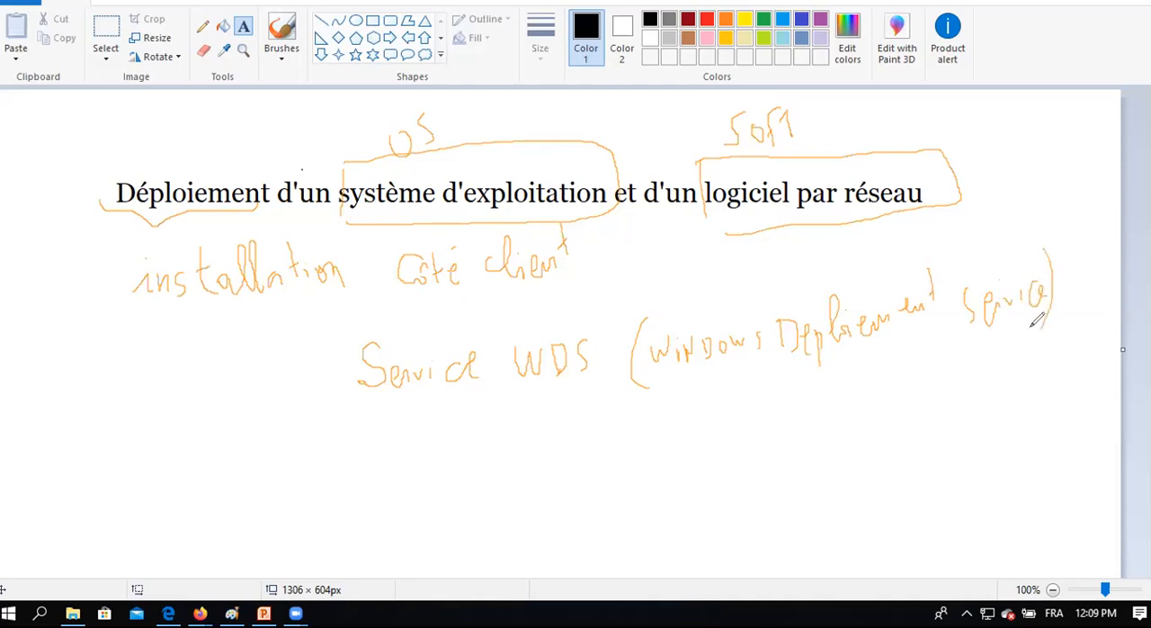
Handwrite "(Rôle)" beside "Service WDS" and "(fonctionnalité)" beneath it.
left_click_drag(148, 356, 153, 405)
mouse_move(183, 358)
left_mouse_down()
mouse_move(214, 387)
mouse_move(236, 349)
mouse_move(244, 422)
left_mouse_up()
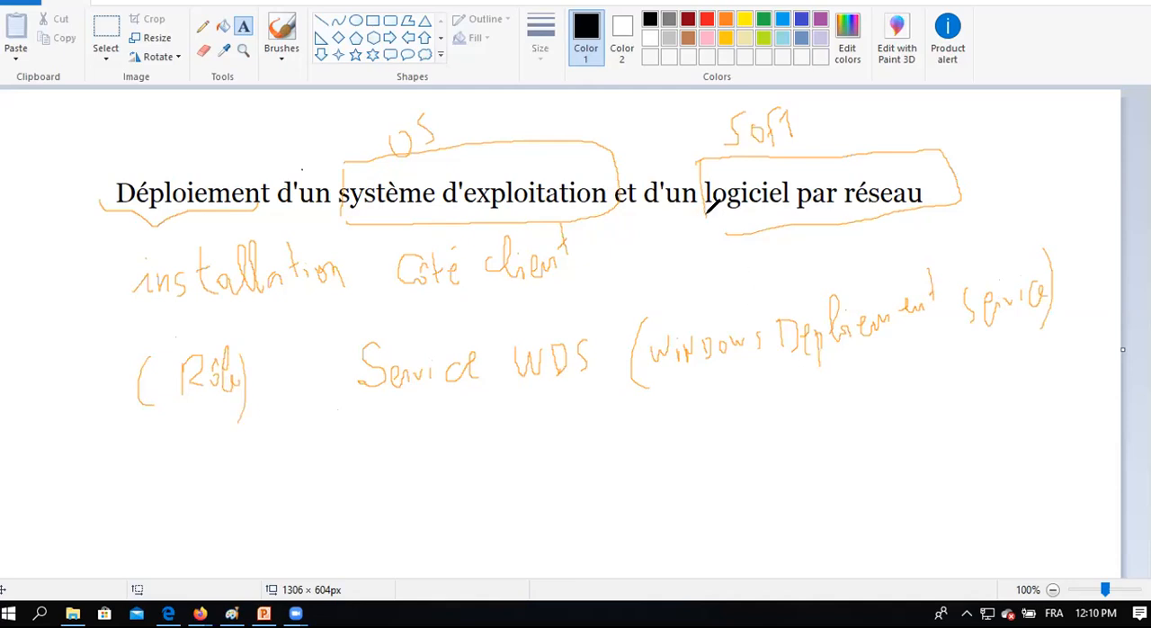
left_click_drag(144, 449, 141, 506)
mouse_move(167, 432)
left_mouse_down()
mouse_move(160, 500)
mouse_move(175, 477)
mouse_move(212, 486)
left_mouse_up()
mouse_move(232, 447)
left_mouse_down()
mouse_move(232, 484)
mouse_move(241, 457)
mouse_move(248, 481)
mouse_move(269, 477)
left_mouse_up()
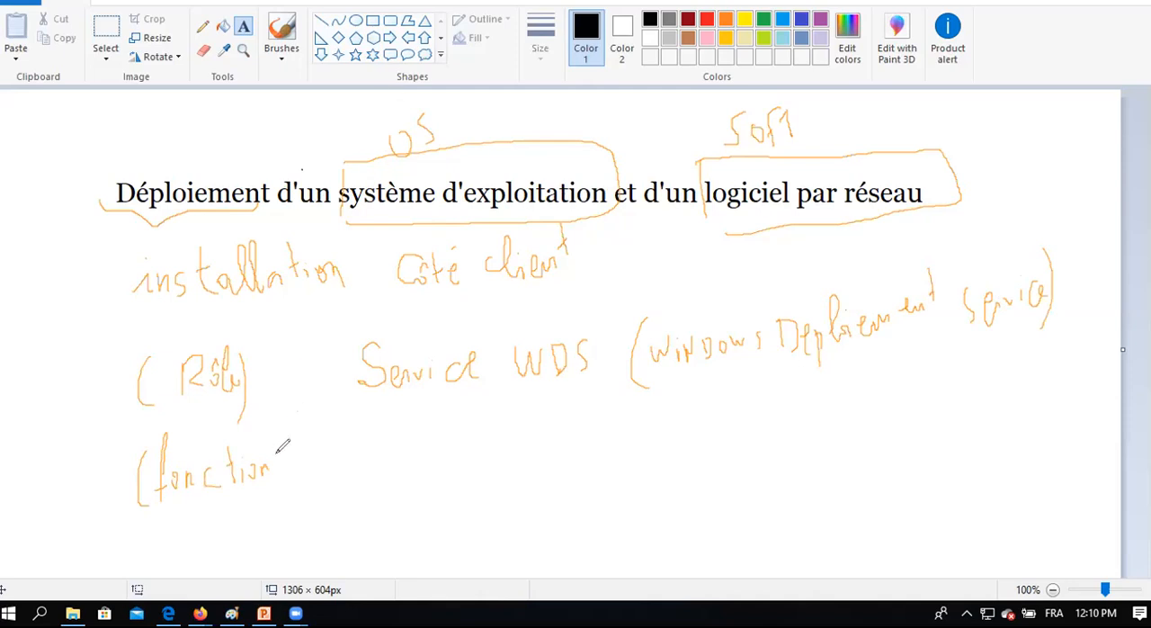
mouse_move(276, 467)
left_mouse_down()
mouse_move(311, 464)
mouse_move(321, 450)
mouse_move(329, 462)
mouse_move(352, 435)
mouse_move(376, 477)
left_mouse_up()
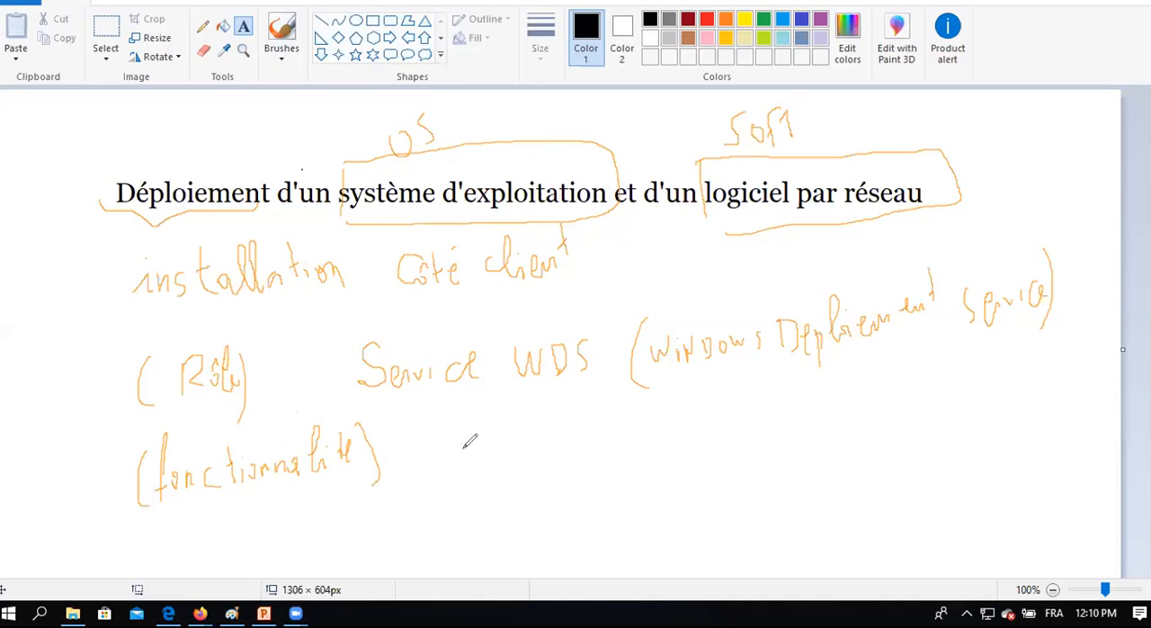
Write "GPO" beside "(fonctionnalité)" and add small marks under "Rôle" and "fonctionnalité".
mouse_move(483, 430)
left_mouse_down()
mouse_move(484, 478)
mouse_move(492, 467)
left_mouse_up()
mouse_move(497, 427)
left_mouse_down()
mouse_move(496, 447)
mouse_move(521, 455)
mouse_move(517, 438)
left_mouse_up()
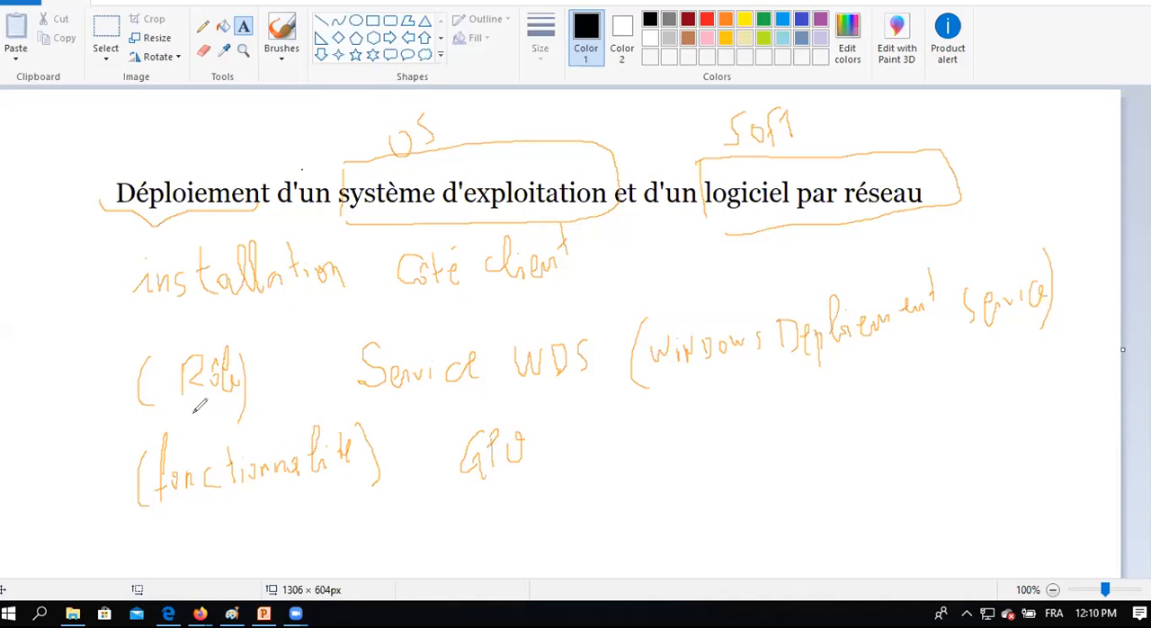
mouse_move(190, 409)
left_mouse_down()
mouse_move(214, 403)
mouse_move(214, 414)
left_mouse_up()
mouse_move(224, 499)
left_mouse_down()
mouse_move(251, 501)
mouse_move(240, 513)
left_mouse_up()
Erase the handwritten notes and boxes about WDS and GPO around the title.
left_click(674, 80)
mouse_move(490, 155)
left_mouse_down()
mouse_move(359, 155)
mouse_move(350, 193)
mouse_move(441, 206)
left_mouse_up()
mouse_move(670, 144)
left_mouse_down()
mouse_move(660, 157)
mouse_move(674, 180)
mouse_move(314, 279)
mouse_move(153, 211)
mouse_move(208, 213)
mouse_move(203, 264)
mouse_move(548, 266)
left_mouse_up()
mouse_move(272, 384)
left_mouse_down()
mouse_move(226, 375)
mouse_move(116, 424)
mouse_move(170, 476)
mouse_move(370, 394)
mouse_move(408, 364)
mouse_move(91, 485)
mouse_move(216, 466)
mouse_move(246, 476)
mouse_move(458, 373)
mouse_move(927, 298)
mouse_move(768, 339)
mouse_move(519, 456)
mouse_move(485, 441)
mouse_move(237, 506)
mouse_move(278, 396)
mouse_move(715, 373)
mouse_move(905, 281)
mouse_move(990, 298)
mouse_move(1029, 253)
mouse_move(1051, 289)
mouse_move(992, 316)
left_mouse_up()
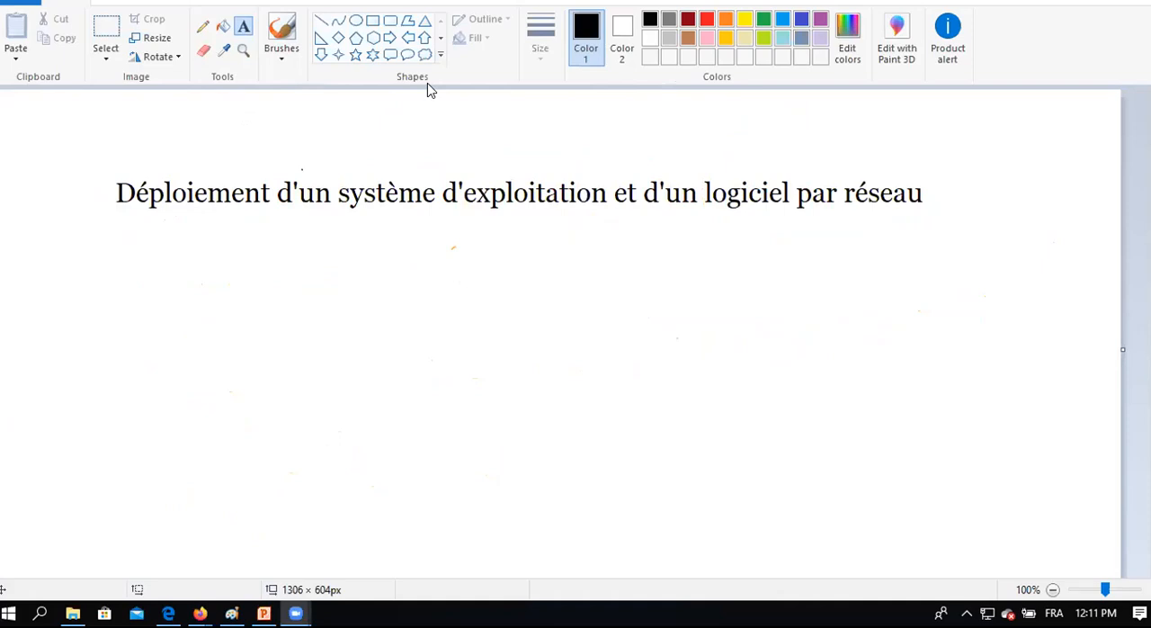
Handwrite "WDS" below the title, followed by a tall opening bracket for a list.
mouse_move(238, 255)
left_mouse_down()
mouse_move(249, 282)
mouse_move(272, 259)
left_mouse_up()
mouse_move(261, 264)
left_mouse_down()
mouse_move(270, 285)
mouse_move(291, 261)
mouse_move(309, 267)
mouse_move(310, 310)
left_mouse_up()
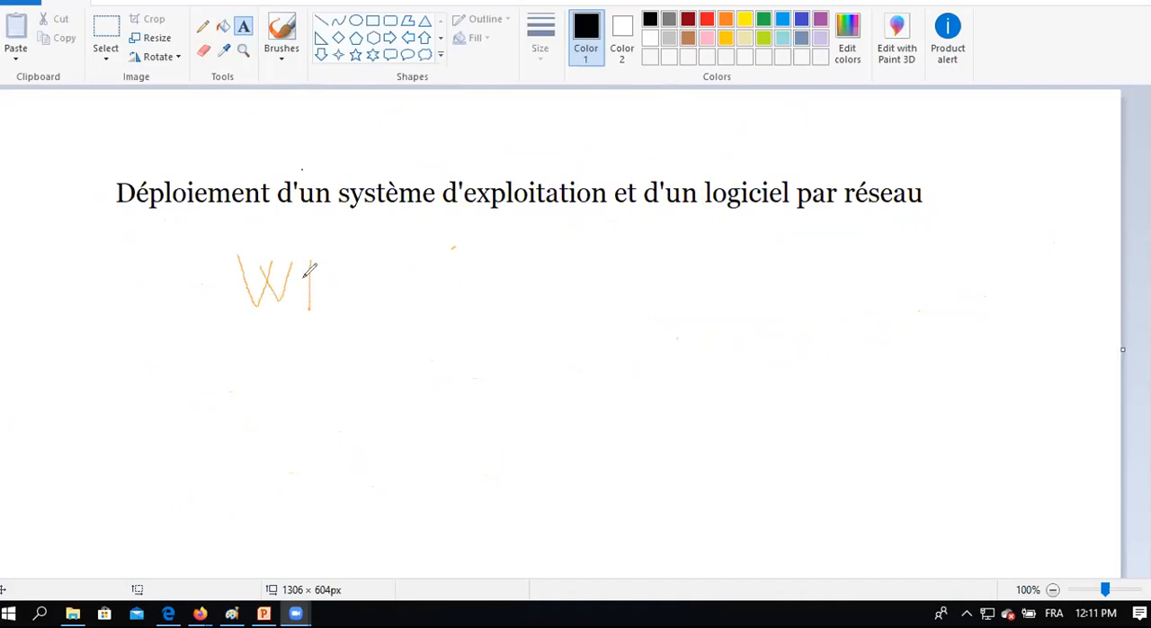
mouse_move(309, 261)
left_mouse_down()
mouse_move(334, 286)
mouse_move(311, 309)
left_mouse_up()
left_click_drag(372, 258, 347, 303)
mouse_move(440, 229)
left_mouse_down()
mouse_move(427, 260)
mouse_move(430, 340)
left_mouse_up()
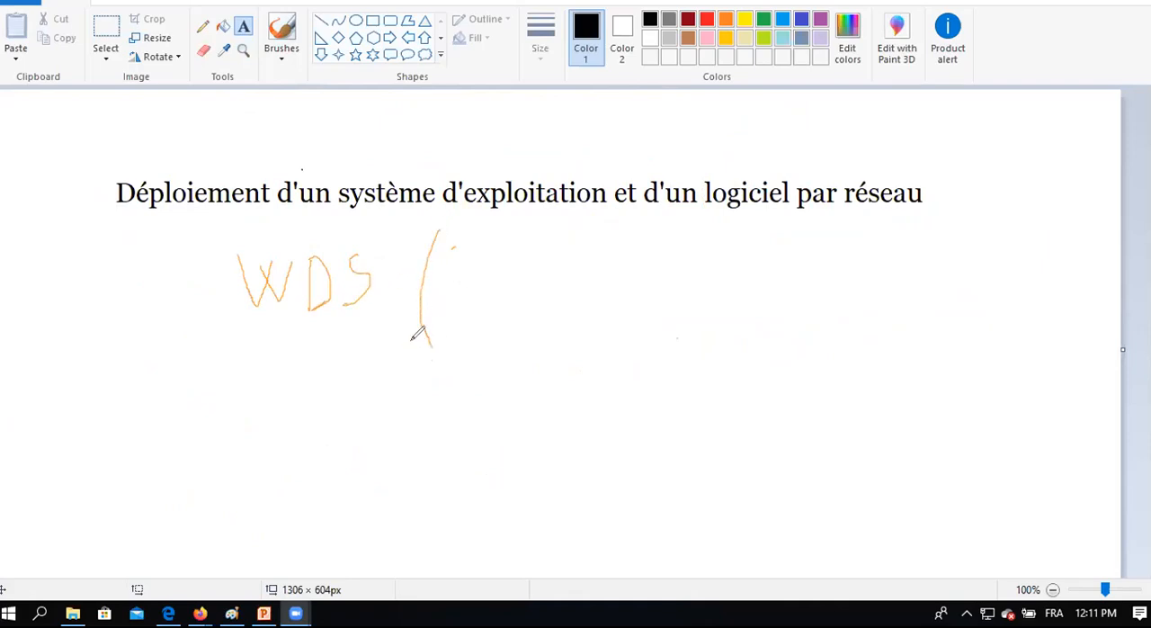
Write the first list item "1- Architecture cl/sr" after the bracket.
mouse_move(454, 294)
left_mouse_down()
mouse_move(468, 254)
mouse_move(478, 292)
left_mouse_up()
left_click_drag(506, 240, 508, 295)
mouse_move(507, 237)
left_mouse_down()
mouse_move(511, 291)
mouse_move(538, 268)
mouse_move(567, 295)
mouse_move(586, 230)
mouse_move(595, 299)
mouse_move(613, 288)
left_mouse_up()
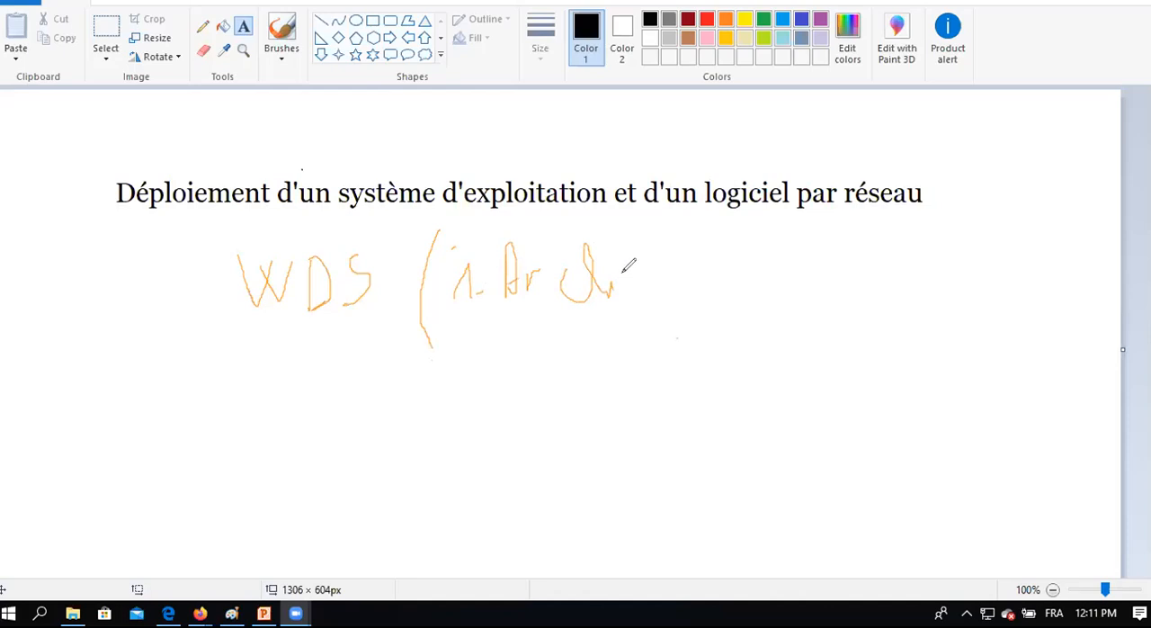
mouse_move(632, 240)
left_mouse_down()
mouse_move(639, 280)
mouse_move(699, 284)
left_mouse_up()
mouse_move(688, 261)
left_mouse_down()
mouse_move(720, 259)
mouse_move(747, 286)
left_mouse_up()
mouse_move(801, 259)
left_mouse_down()
mouse_move(784, 278)
mouse_move(796, 253)
left_mouse_up()
left_click_drag(803, 292, 819, 292)
left_click_drag(839, 231, 825, 320)
left_click_drag(855, 249, 849, 286)
mouse_move(869, 241)
left_mouse_down()
mouse_move(854, 286)
mouse_move(876, 266)
left_mouse_up()
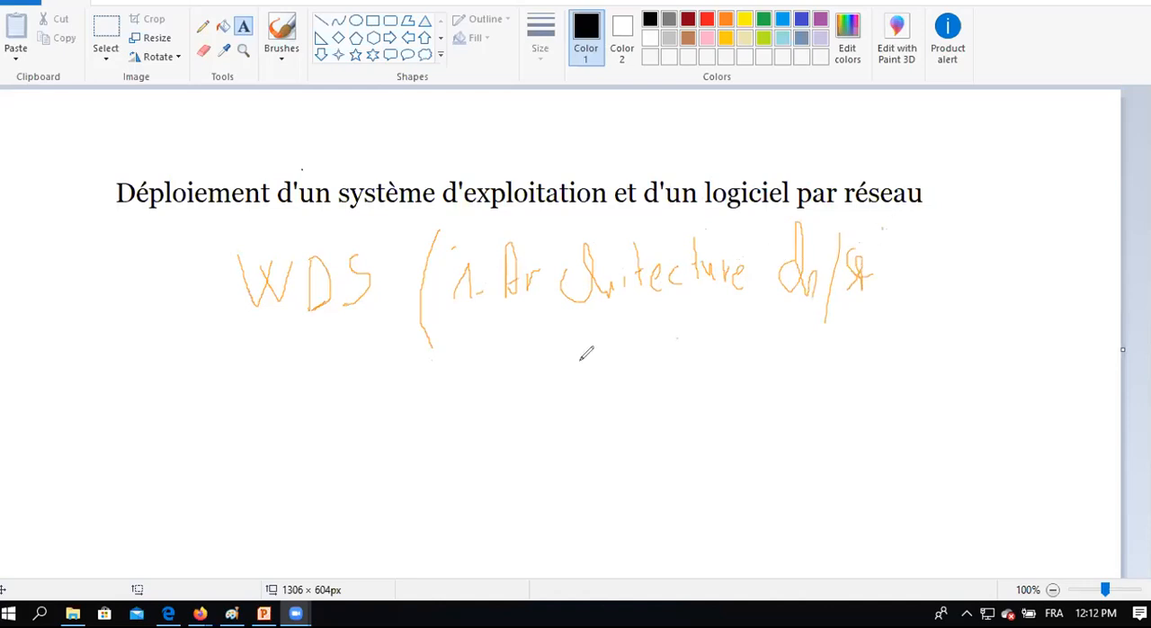
Write the second list item "2- Rôles: ADDS - DNS - DHCP" below the first.
mouse_move(459, 336)
left_mouse_down()
mouse_move(476, 352)
mouse_move(516, 351)
mouse_move(513, 324)
mouse_move(553, 359)
mouse_move(547, 327)
mouse_move(572, 360)
mouse_move(655, 325)
mouse_move(663, 351)
mouse_move(679, 329)
mouse_move(684, 348)
mouse_move(720, 321)
mouse_move(710, 358)
left_mouse_up()
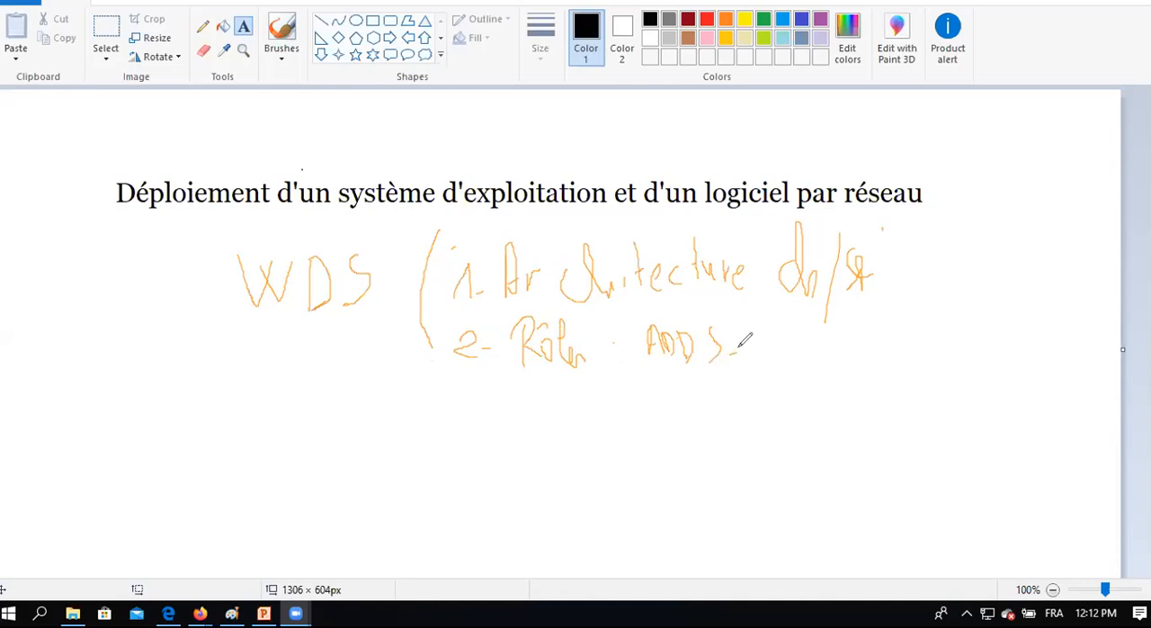
mouse_move(752, 328)
left_mouse_down()
mouse_move(756, 344)
mouse_move(781, 329)
mouse_move(796, 335)
mouse_move(796, 352)
mouse_move(864, 352)
left_mouse_up()
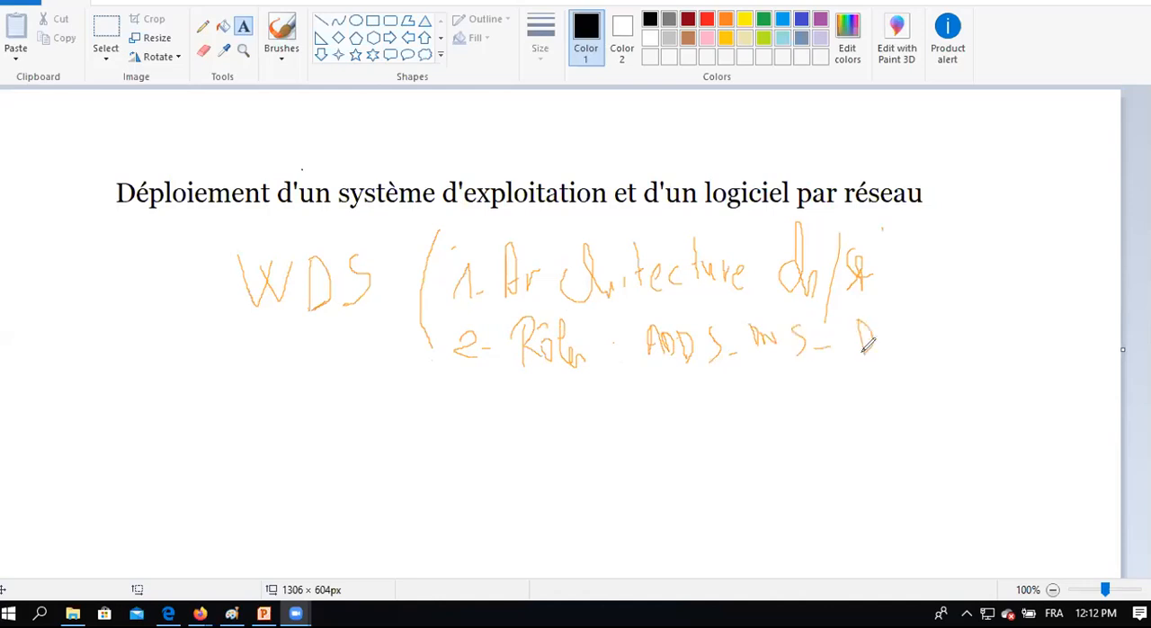
mouse_move(884, 317)
left_mouse_down()
mouse_move(885, 352)
mouse_move(886, 337)
mouse_move(917, 321)
left_mouse_up()
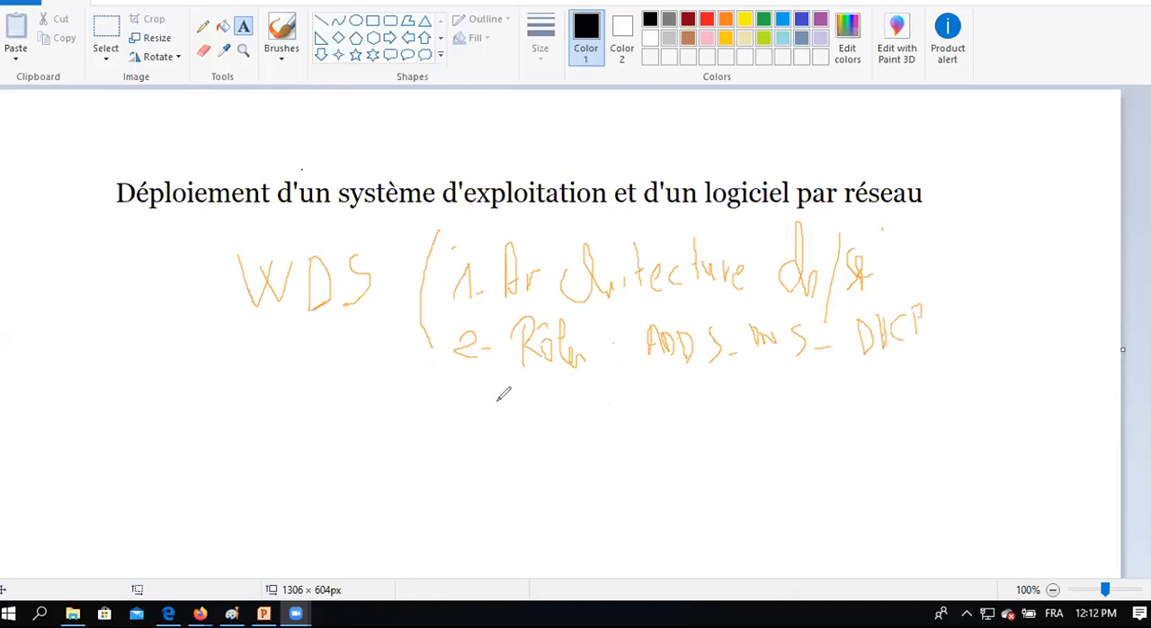
Write the third list item "3- Support d'installation d'un OS" and the note "Besoins" below "WDS".
mouse_move(466, 391)
left_mouse_down()
mouse_move(494, 389)
mouse_move(497, 423)
left_mouse_up()
mouse_move(567, 387)
left_mouse_down()
mouse_move(556, 414)
mouse_move(588, 412)
mouse_move(590, 445)
left_mouse_up()
left_click_drag(590, 397, 604, 444)
mouse_move(599, 396)
left_mouse_down()
mouse_move(605, 405)
mouse_move(636, 392)
left_mouse_up()
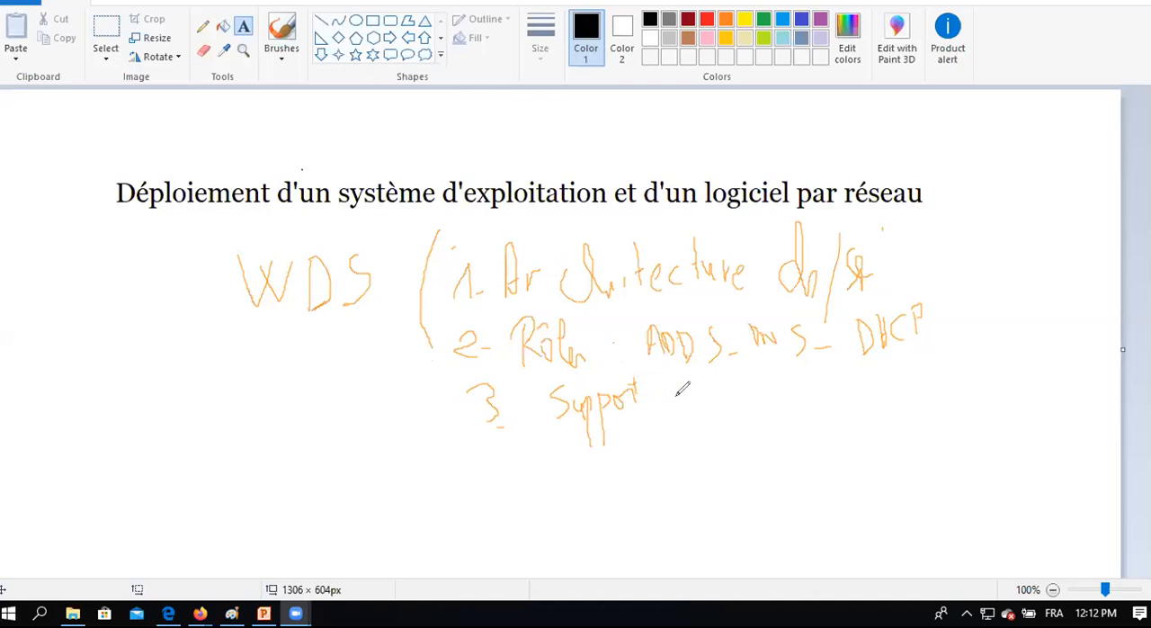
mouse_move(679, 394)
left_mouse_down()
mouse_move(692, 401)
mouse_move(692, 381)
mouse_move(743, 401)
mouse_move(768, 383)
mouse_move(769, 396)
mouse_move(823, 395)
mouse_move(899, 363)
mouse_move(936, 368)
mouse_move(968, 346)
mouse_move(999, 365)
mouse_move(998, 380)
left_mouse_up()
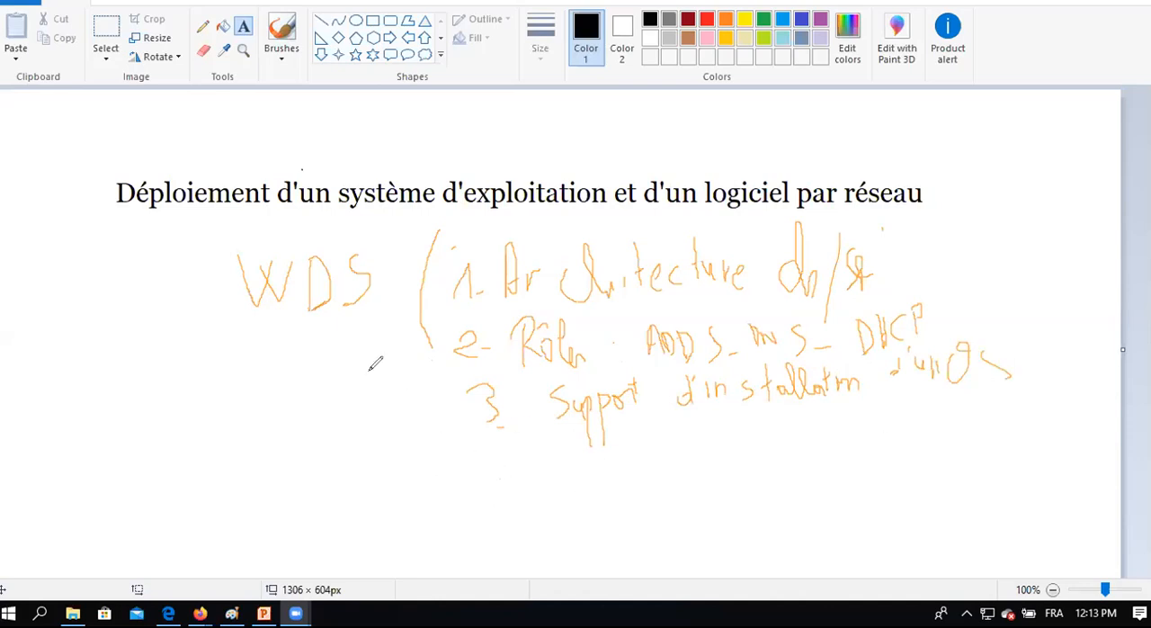
mouse_move(159, 416)
left_mouse_down()
mouse_move(151, 421)
mouse_move(180, 382)
mouse_move(167, 432)
mouse_move(209, 397)
mouse_move(222, 414)
mouse_move(240, 396)
mouse_move(252, 401)
mouse_move(261, 370)
mouse_move(281, 367)
left_mouse_up()
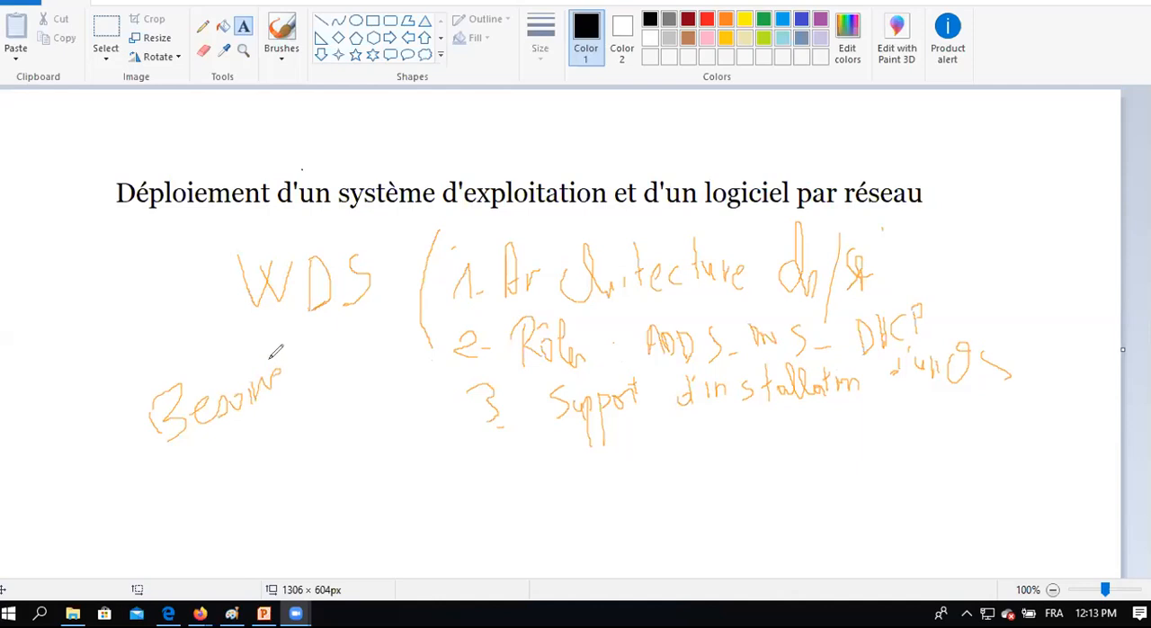
left_click_drag(264, 309, 306, 311)
Erase the handwritten WDS requirements list and the "Besoins" note.
left_click(632, 81)
mouse_move(818, 232)
left_mouse_down()
mouse_move(255, 267)
mouse_move(71, 409)
mouse_move(231, 357)
mouse_move(231, 336)
mouse_move(553, 334)
mouse_move(722, 261)
mouse_move(830, 260)
mouse_move(850, 290)
left_mouse_up()
mouse_move(859, 339)
left_mouse_down()
mouse_move(747, 404)
mouse_move(612, 350)
mouse_move(817, 329)
mouse_move(746, 357)
mouse_move(860, 329)
mouse_move(999, 354)
mouse_move(711, 342)
mouse_move(653, 375)
mouse_move(651, 390)
mouse_move(534, 408)
mouse_move(423, 401)
left_mouse_up()
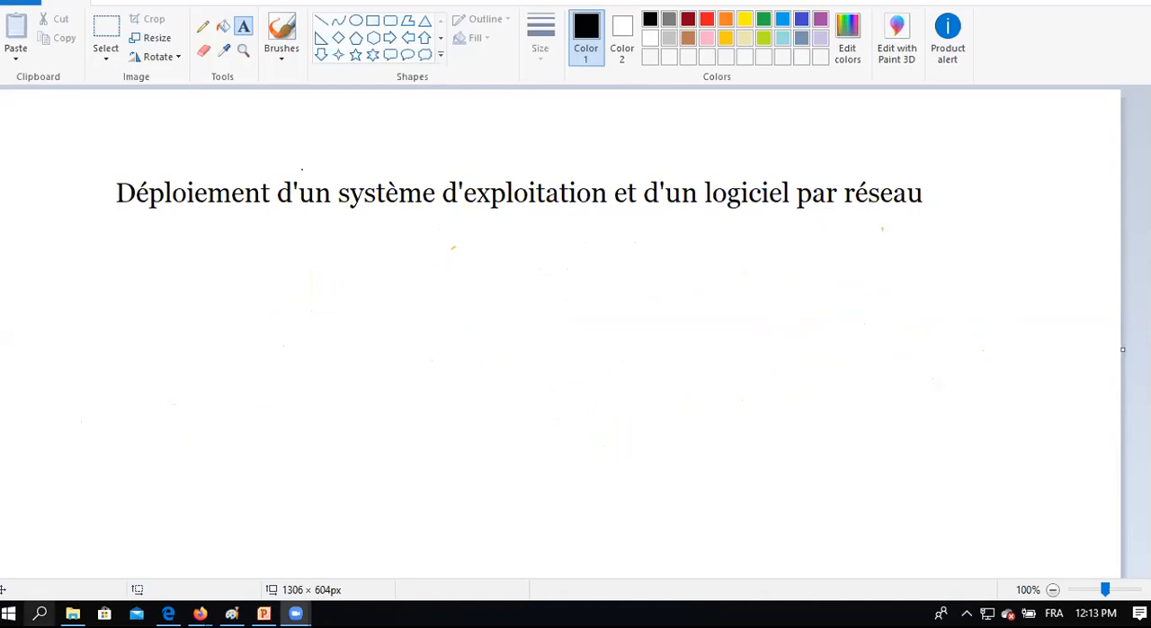
Search Windows for "pack", open Cisco Packet Tracer Student and maximize its window.
left_click(39, 612)
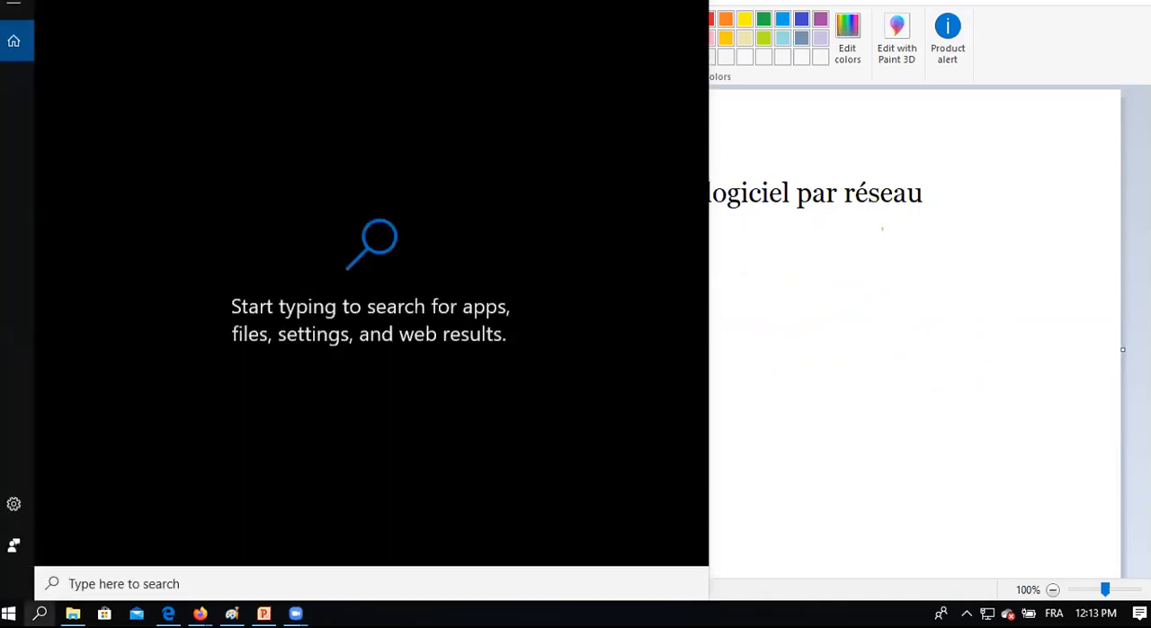
type("p")
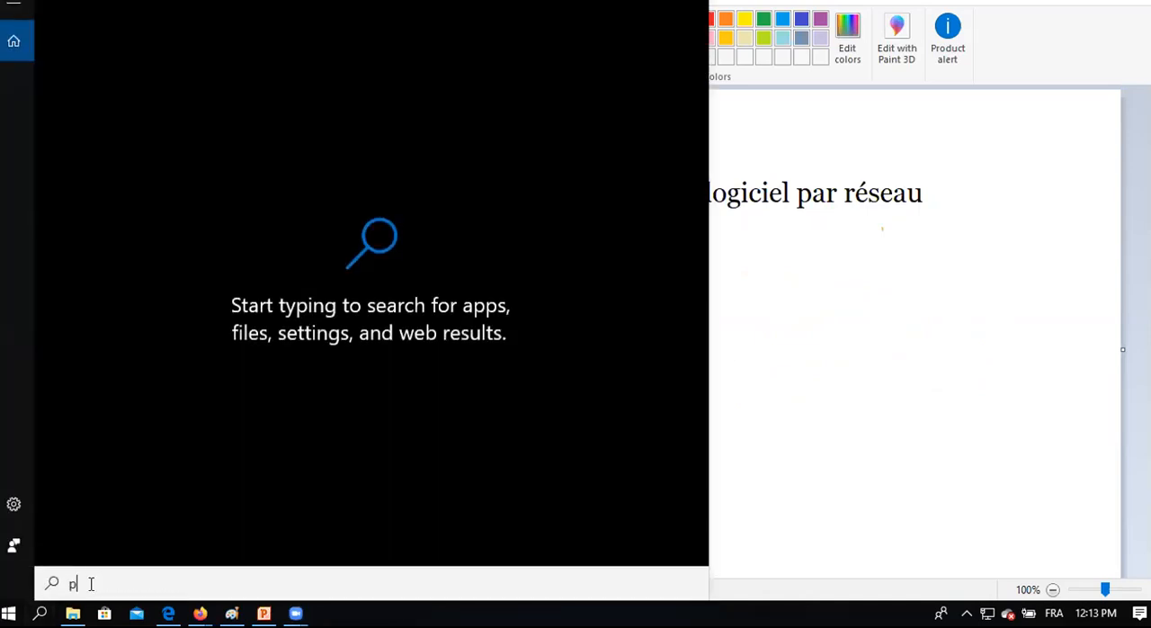
type("aik")
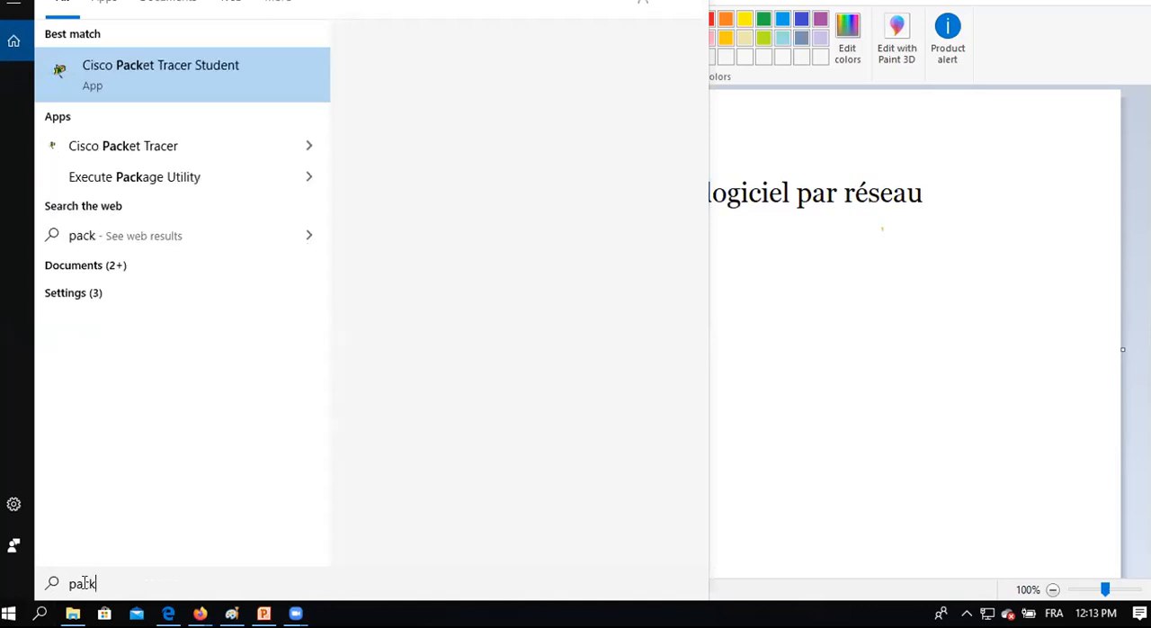
left_click(178, 81)
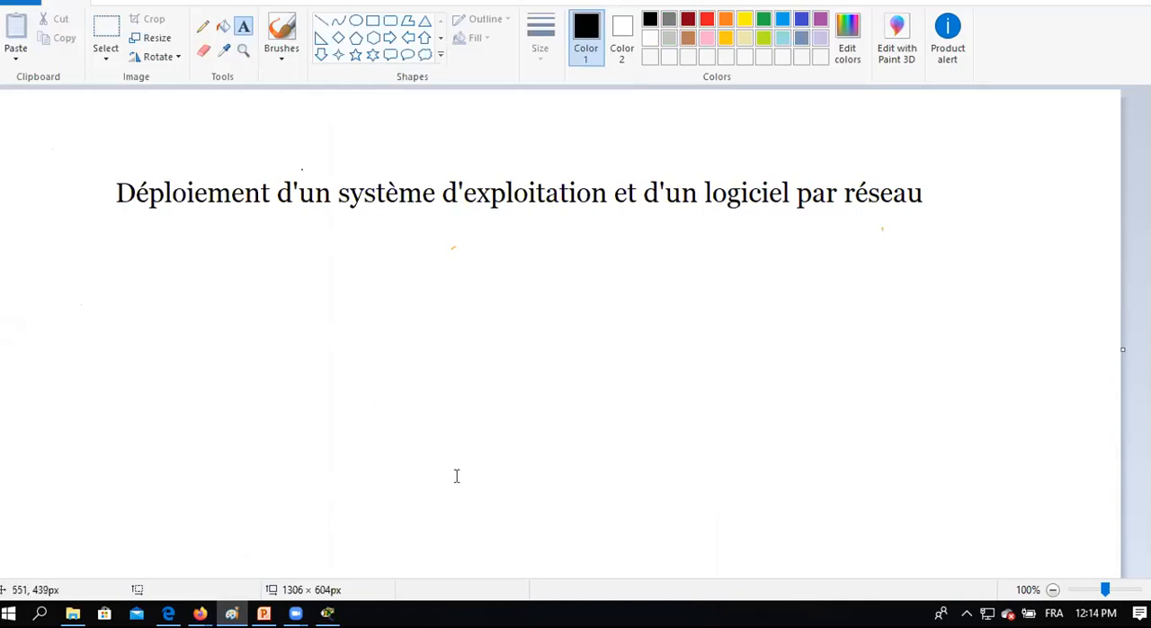
left_click(327, 613)
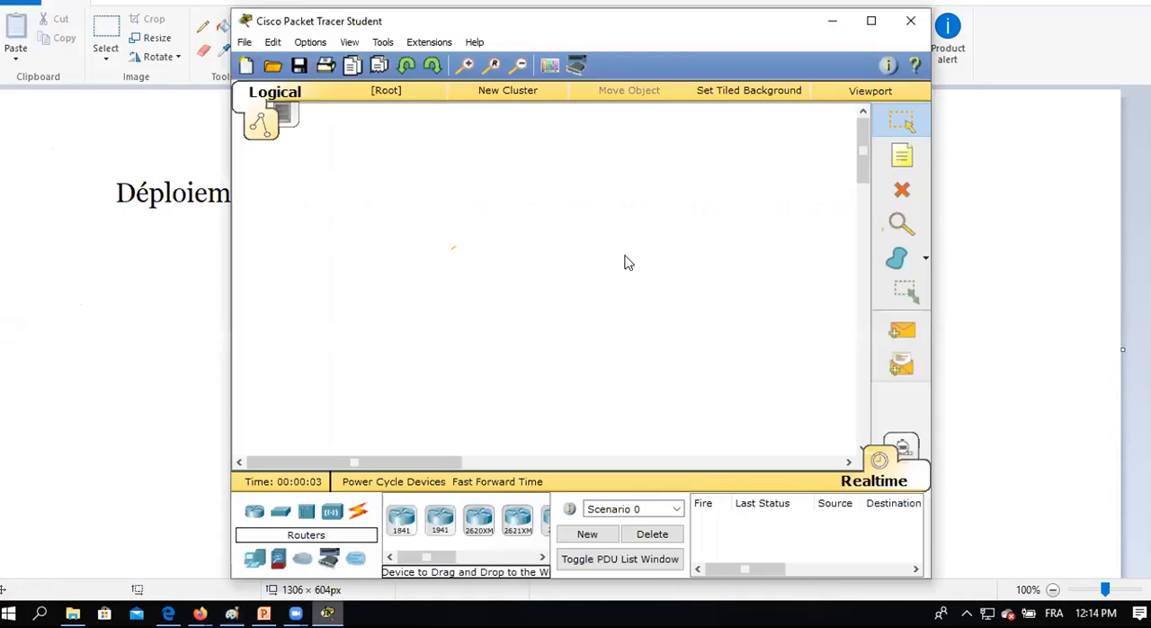
left_click(865, 22)
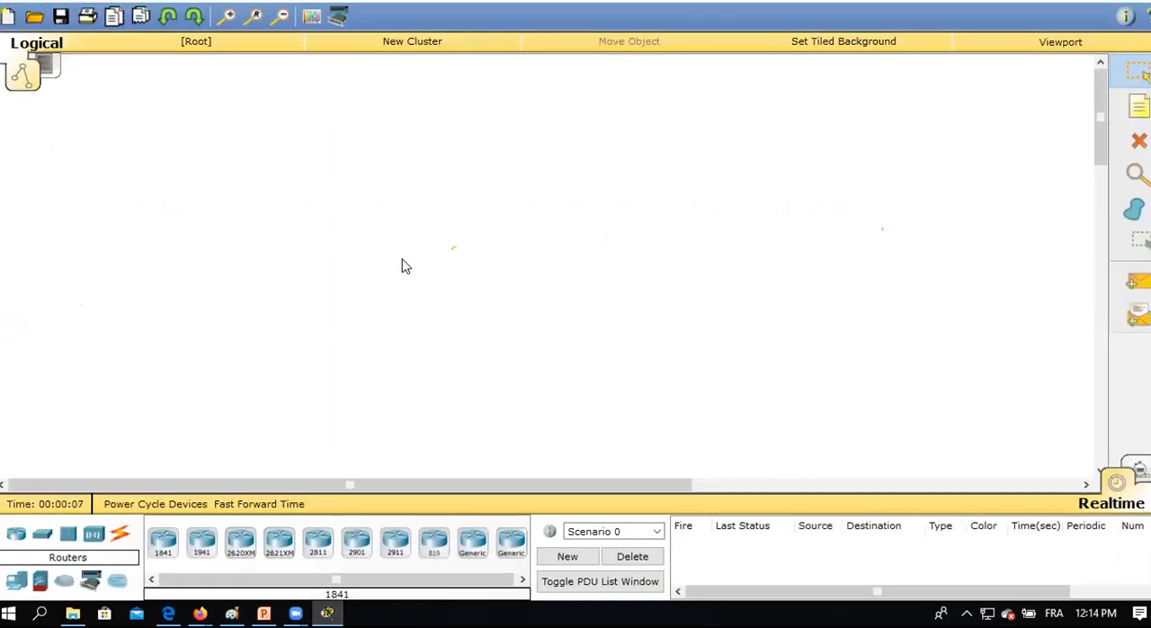
Place one generic server and two generic PCs in the logical workspace.
left_click(17, 585)
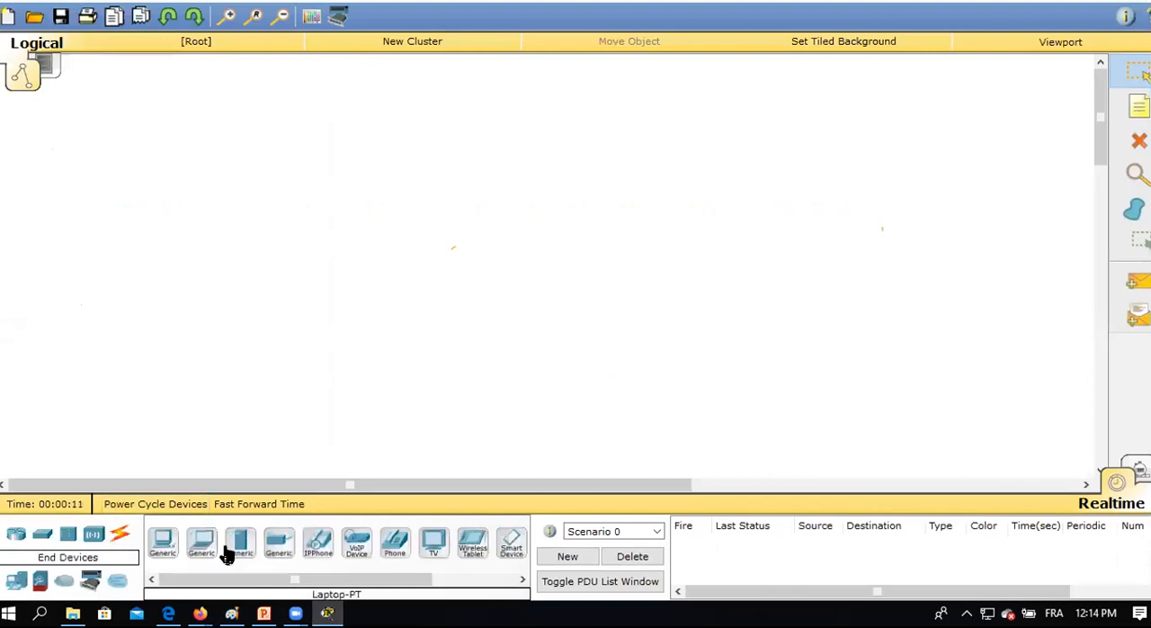
left_click_drag(240, 550, 948, 144)
left_click_drag(161, 545, 144, 160)
left_click_drag(162, 547, 134, 329)
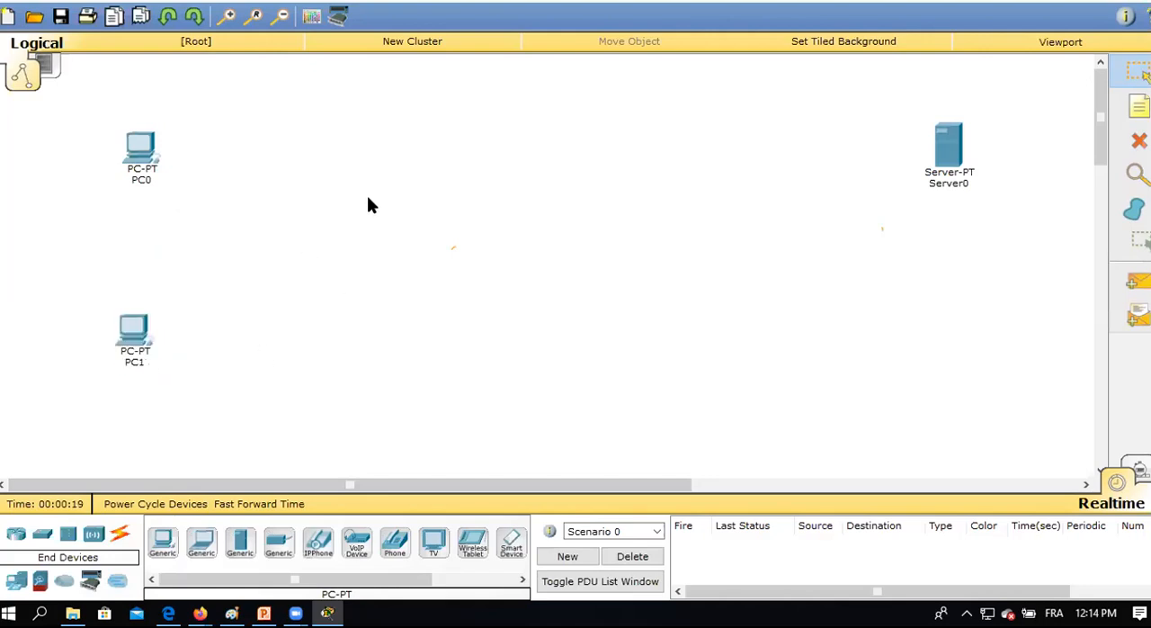
Move PC0 and PC1 side by side in the lower part of the workspace and Server0 above and to the left of them.
left_click_drag(150, 351, 626, 388)
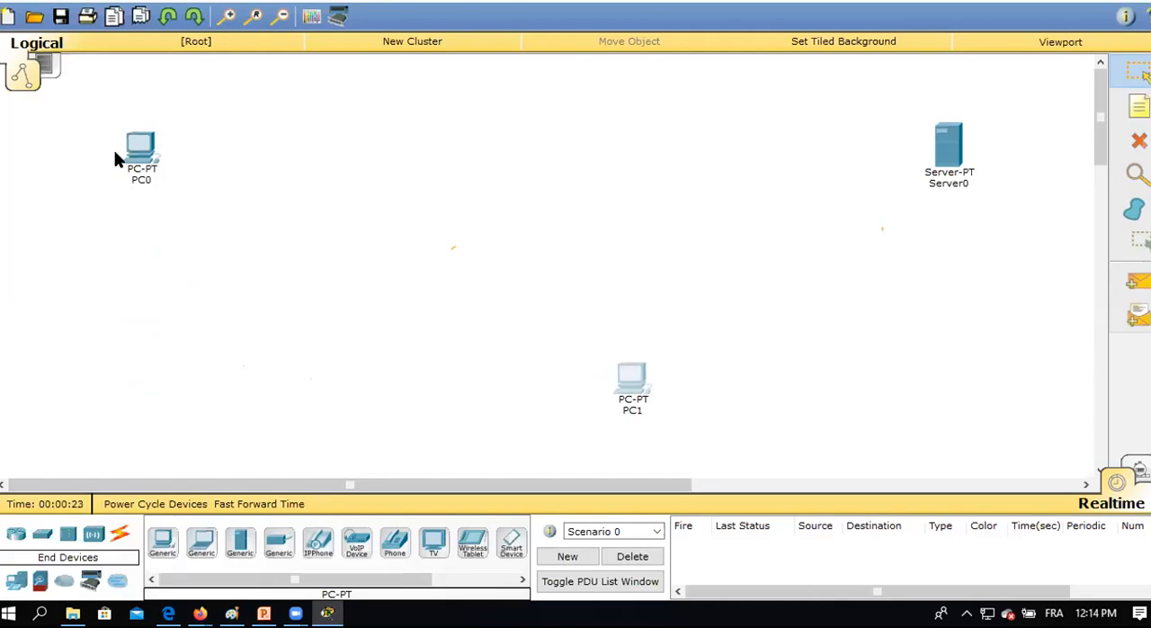
left_click_drag(136, 144, 446, 382)
left_click_drag(629, 382, 555, 400)
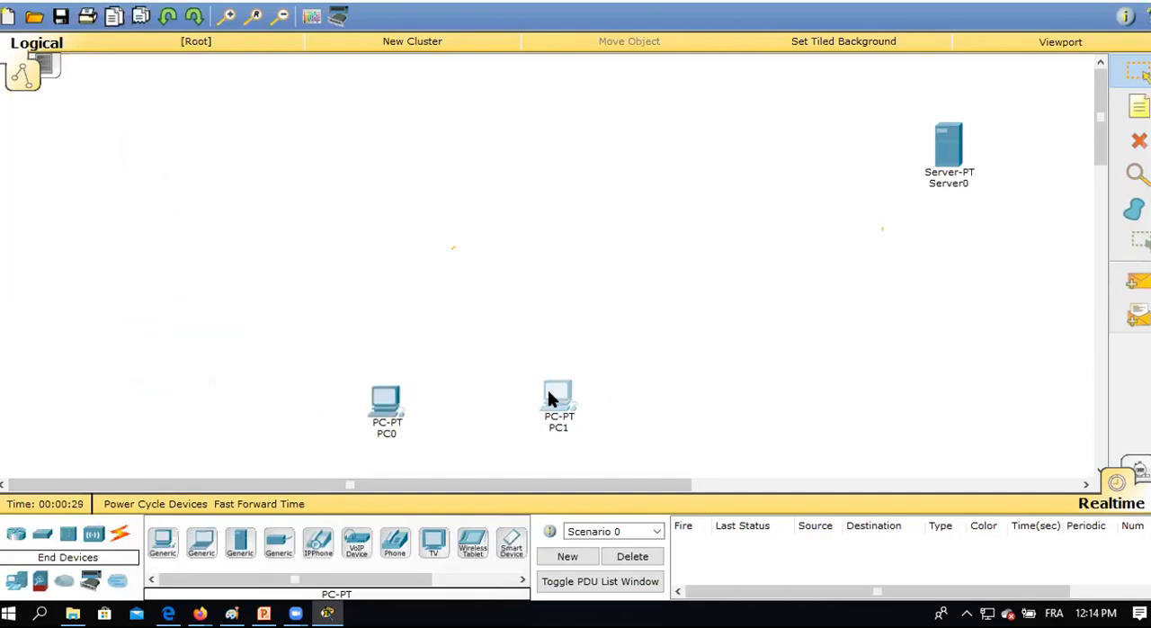
left_click_drag(548, 393, 514, 403)
left_click_drag(960, 157, 296, 135)
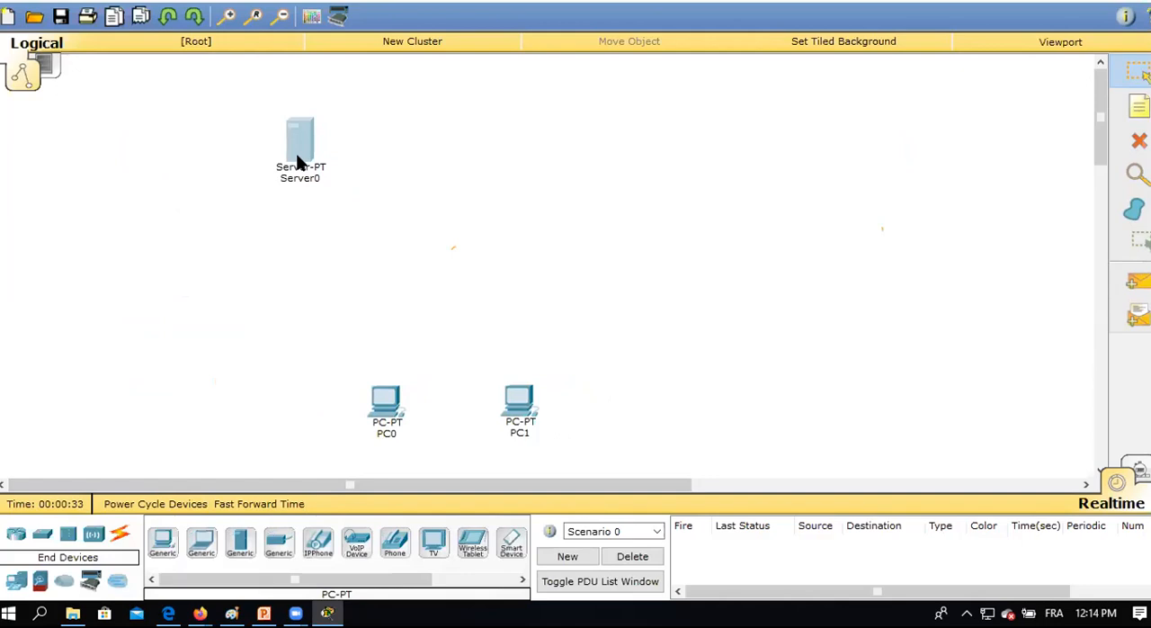
Rename Server0 as ADDS/DNS.
left_click(295, 177)
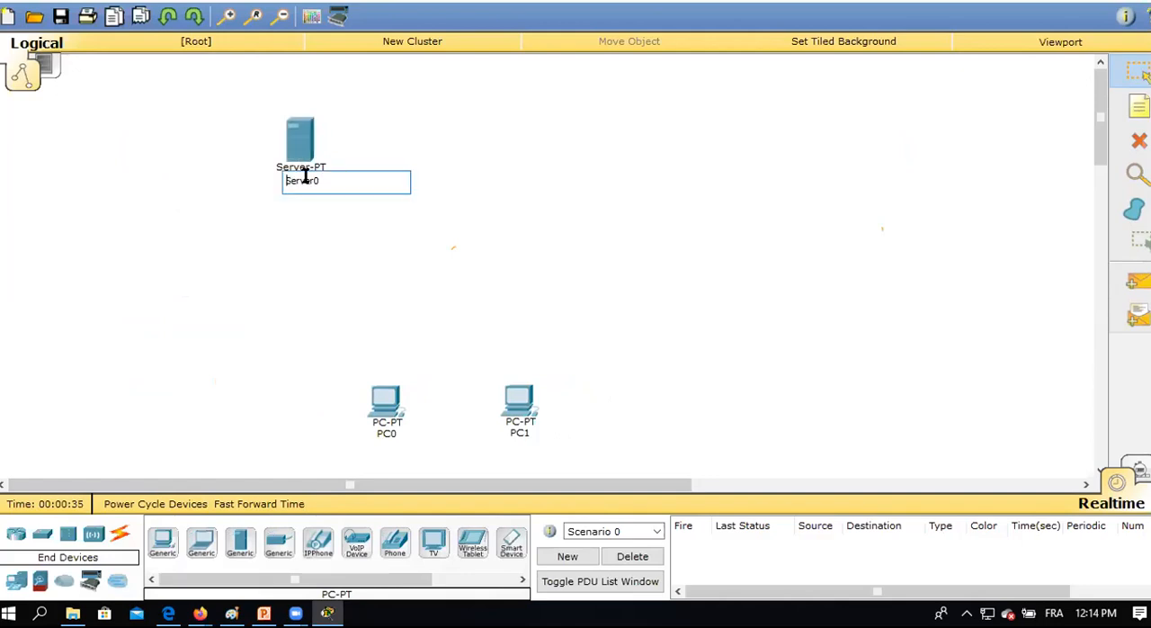
left_click_drag(326, 177, 274, 181)
type("ADDS/DNS")
left_click(498, 160)
Duplicate the ADDS/DNS server to its right and name the copy DHCP.
left_click_drag(297, 139, 463, 134)
left_click(503, 171)
left_click_drag(519, 172, 422, 170)
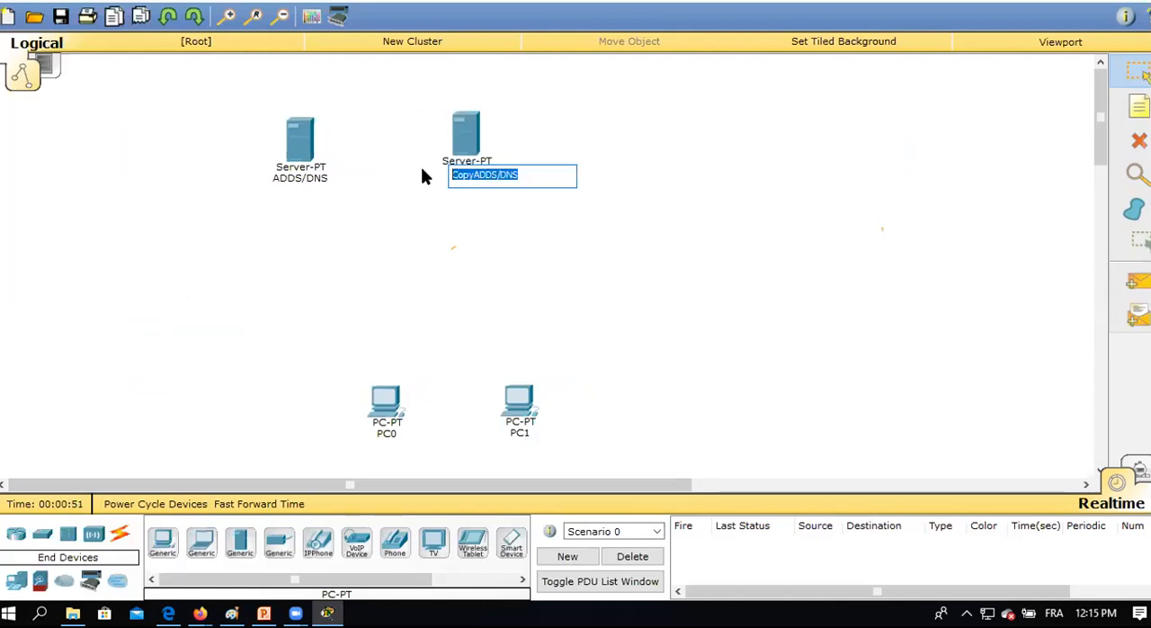
type("DHCP")
left_click(431, 209)
Duplicate the DHCP server to its right and name the copy WDS.
left_click_drag(464, 135, 661, 153)
left_click(665, 174)
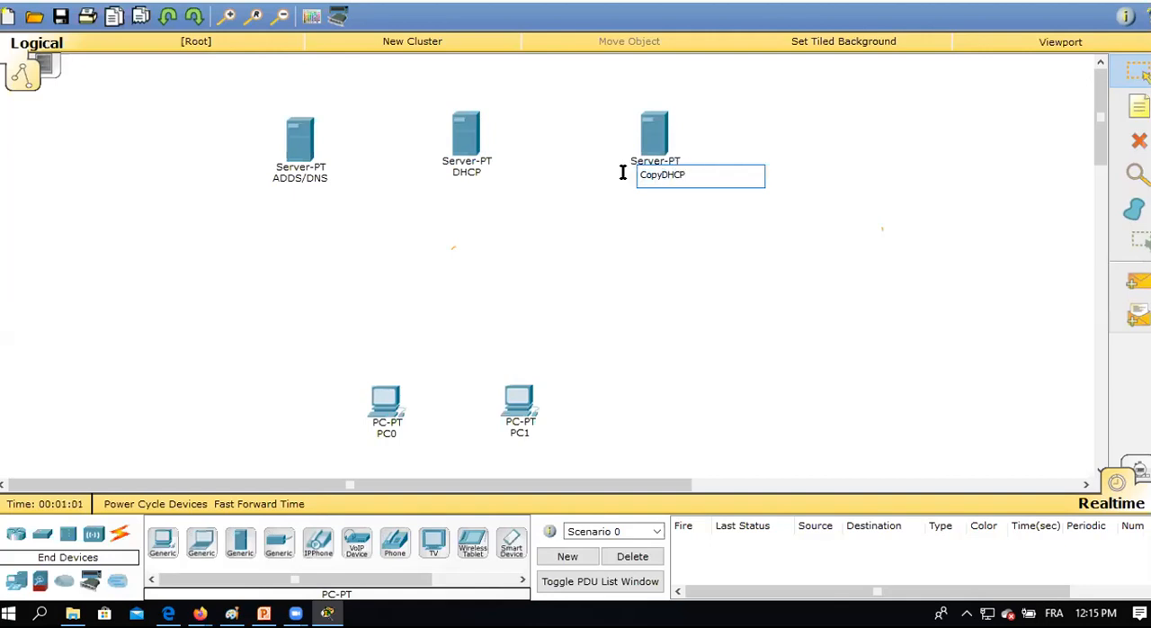
left_click_drag(689, 174, 636, 175)
type("WDS")
key("Return")
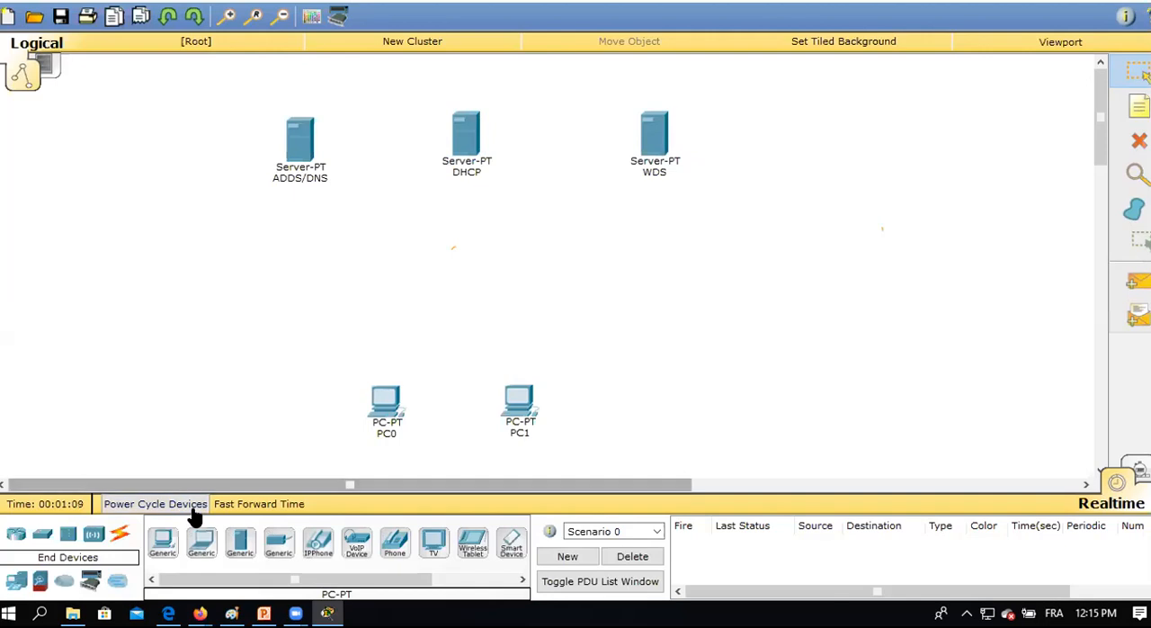
Place a 2960 switch between the row of servers and the PCs.
left_click(43, 534)
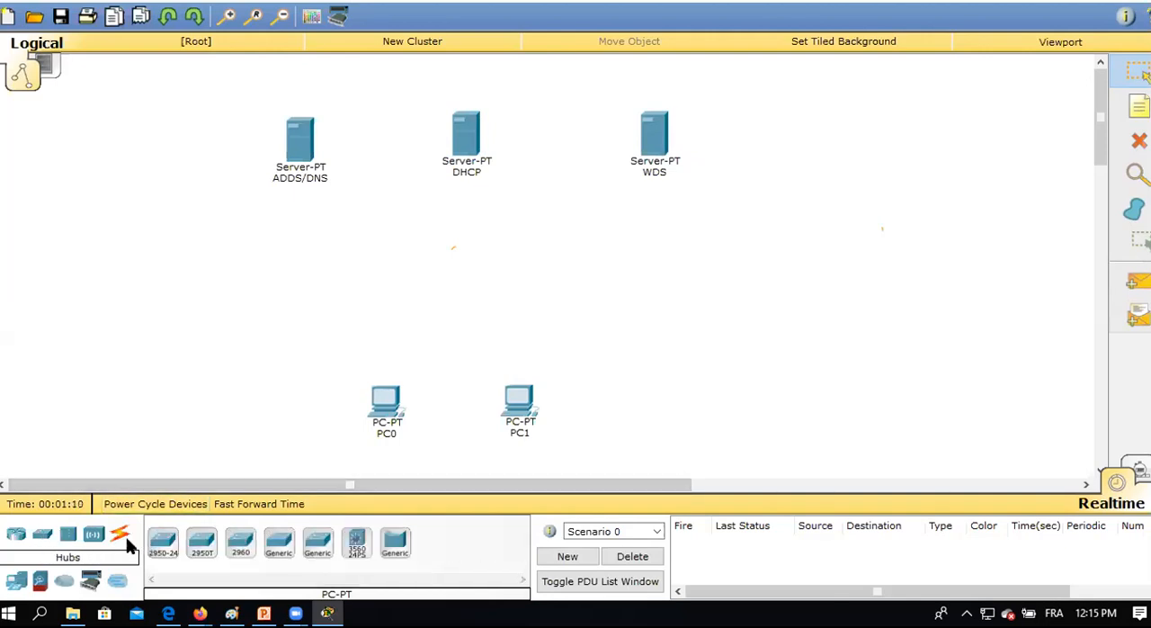
left_click(241, 542)
left_click(435, 265)
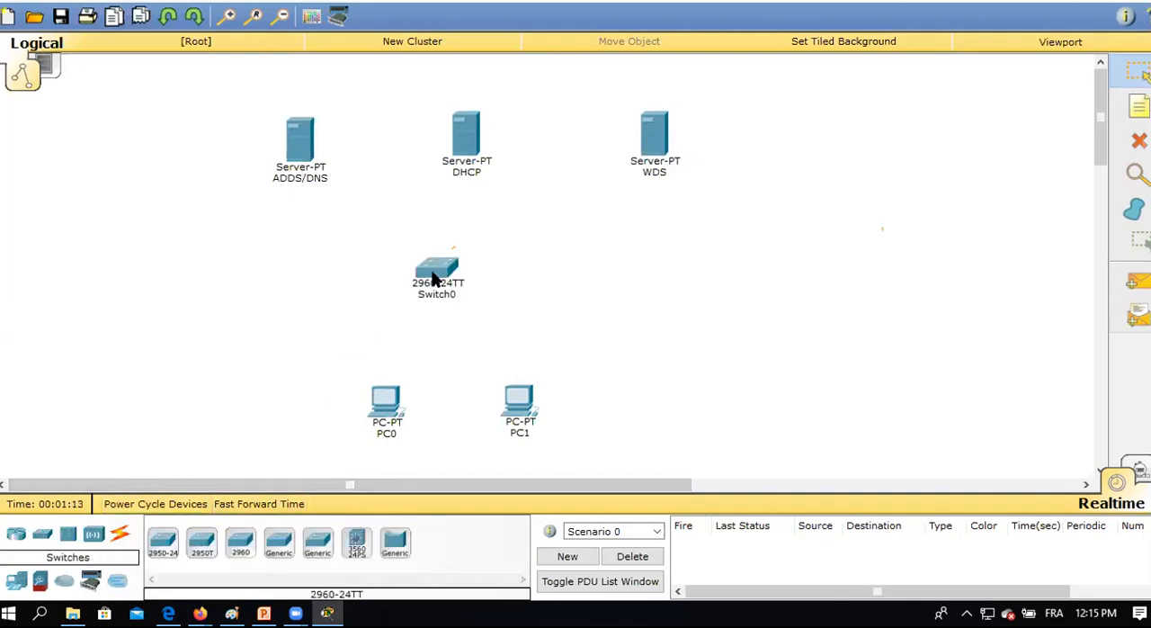
Connect the ADDS/DNS, DHCP and WDS servers to Switch0 using the automatically chosen connection type.
left_click(120, 537)
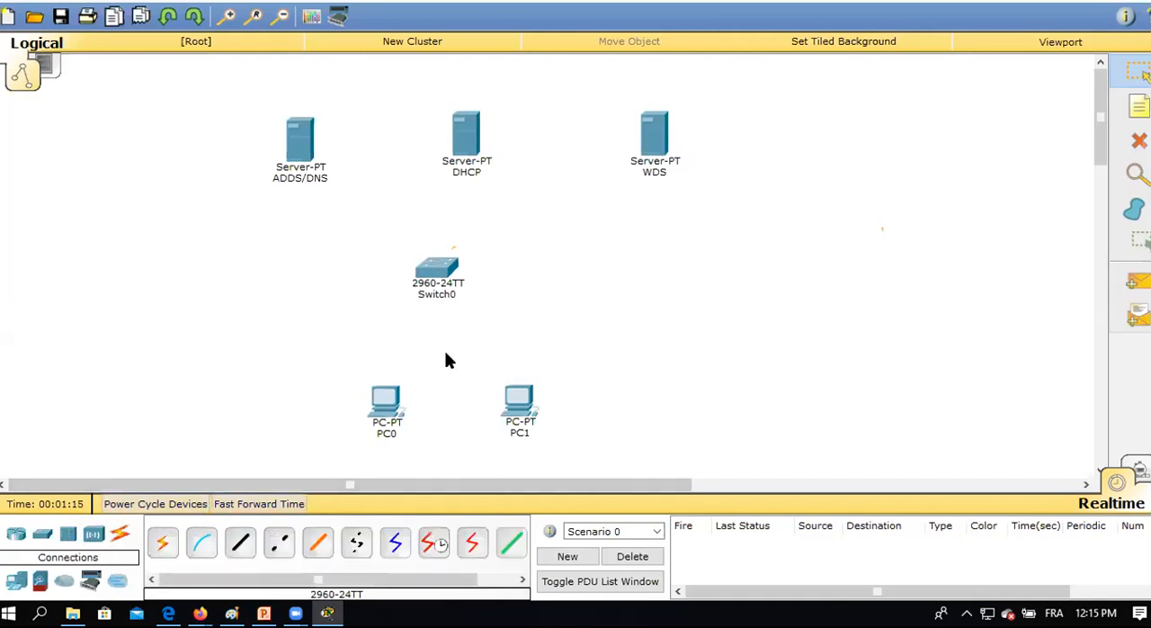
left_click(163, 544)
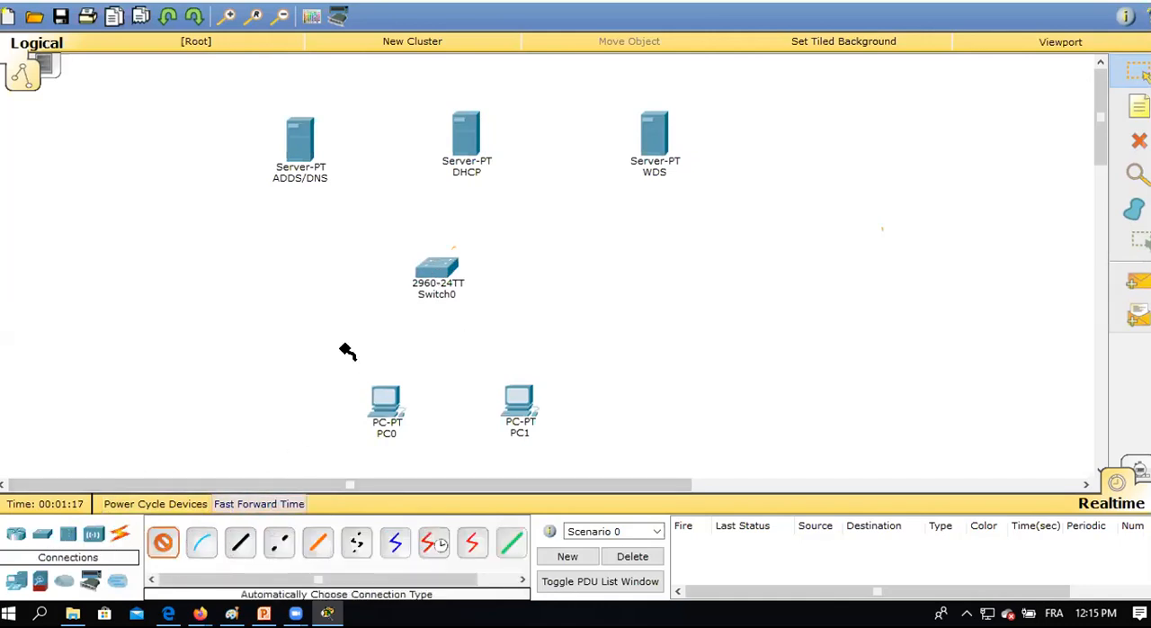
left_click(425, 265)
left_click(163, 543)
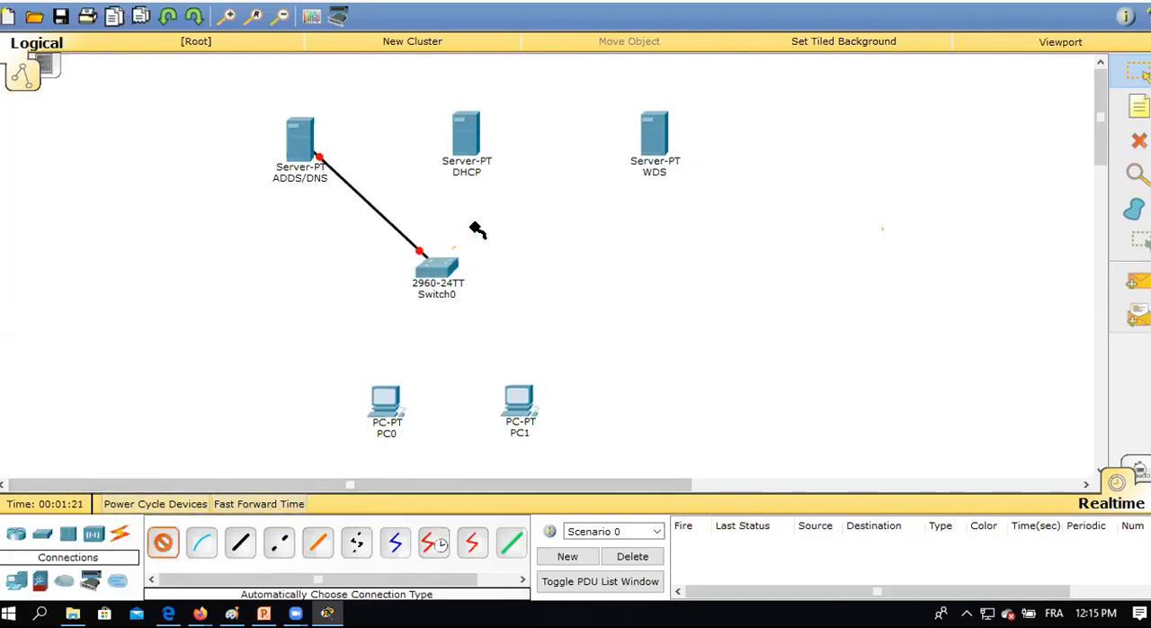
left_click(466, 140)
left_click(438, 268)
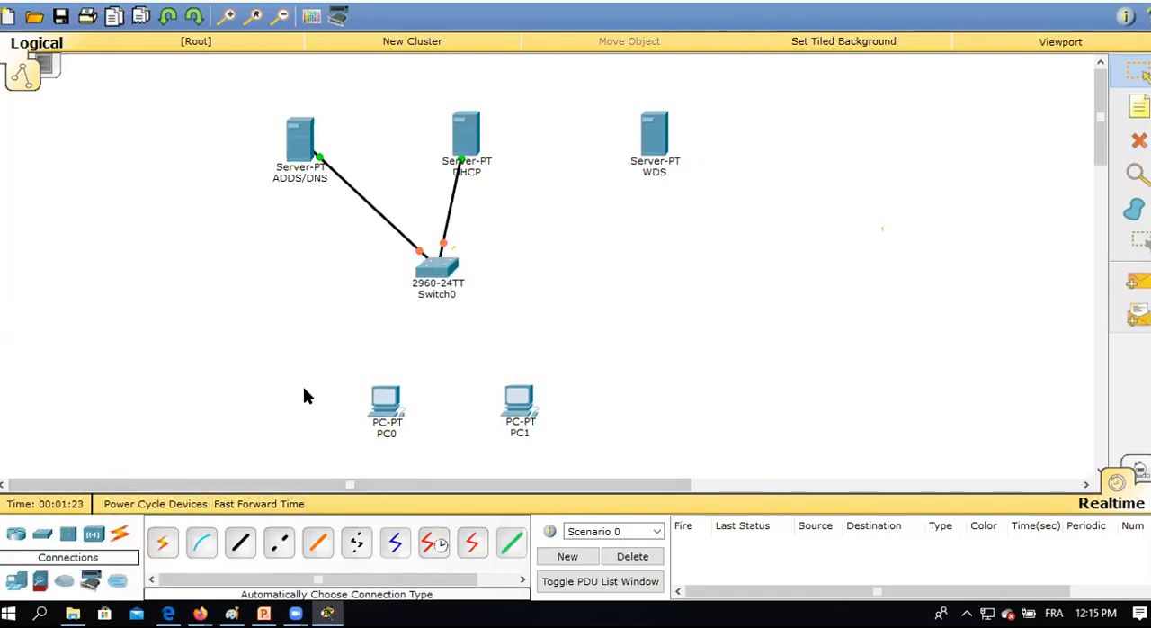
left_click(163, 543)
left_click(644, 145)
left_click(437, 267)
Connect Switch0 to PC0 and PC1 using the automatically chosen connection type.
left_click(163, 543)
left_click(443, 292)
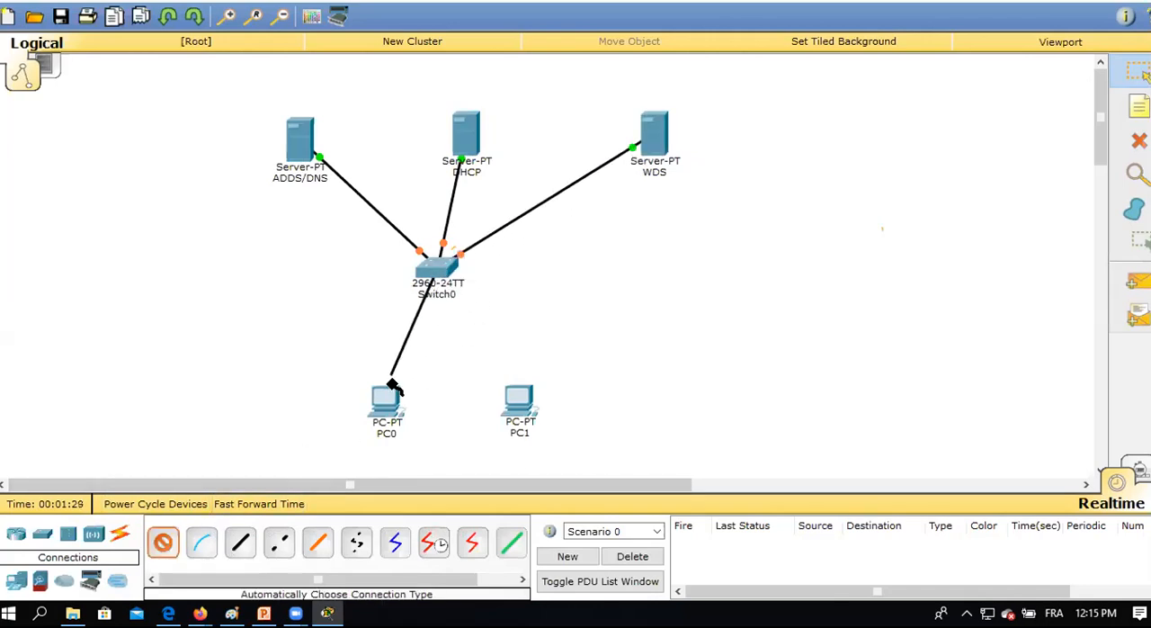
left_click(383, 387)
left_click(162, 543)
left_click(442, 264)
left_click(517, 400)
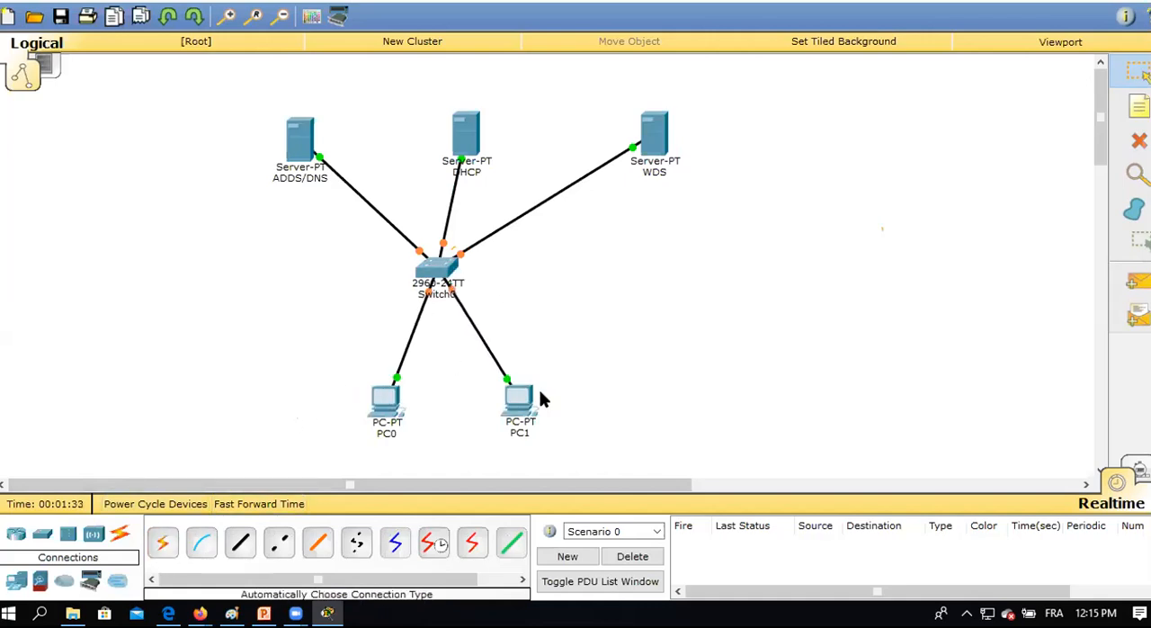
Add three copies of PC1 in a row to its right.
left_click(601, 401)
key("ctrl+v")
left_click(677, 405)
key("ctrl+v")
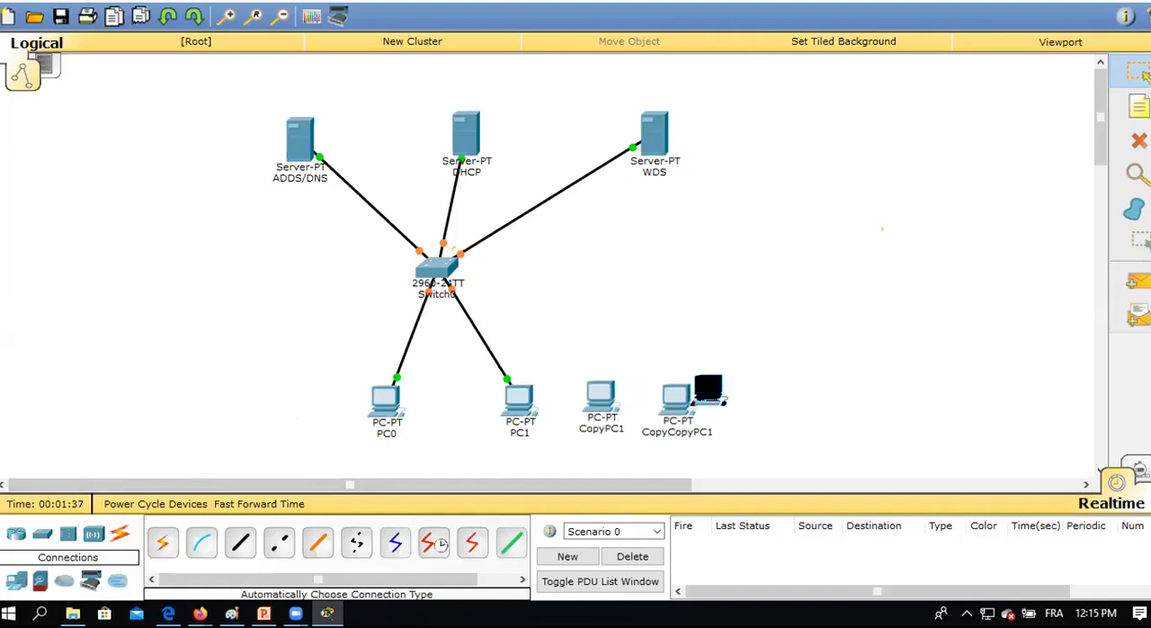
left_click(751, 400)
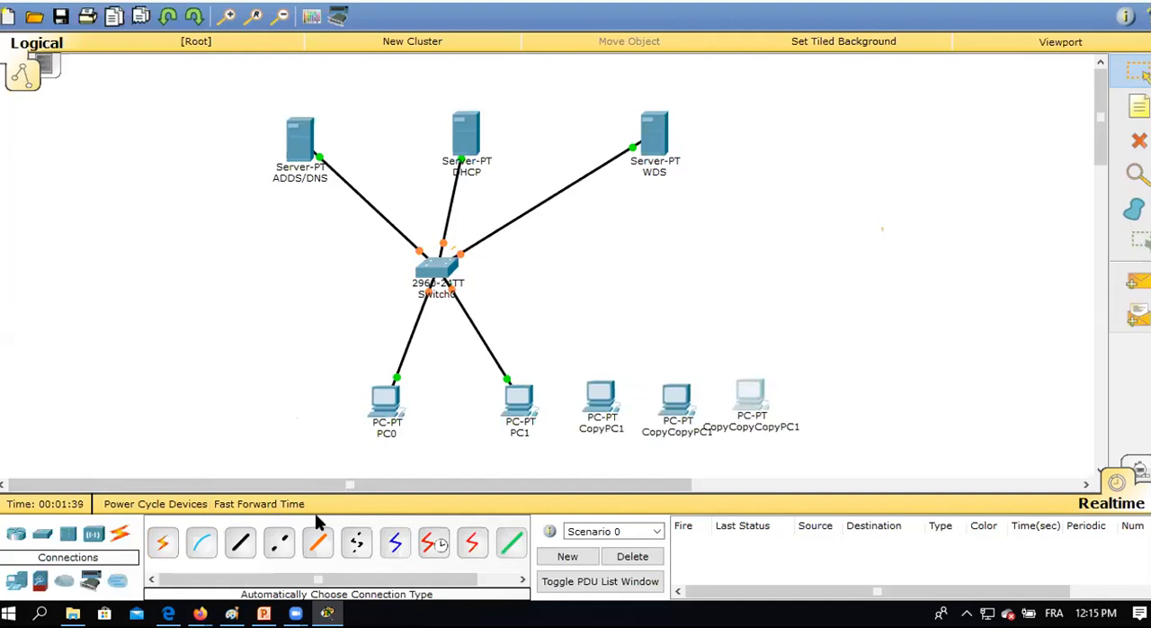
Connect Switch0 to the first PC copy, CopyPC1, using the automatically chosen connection type.
left_click(163, 542)
left_click(440, 263)
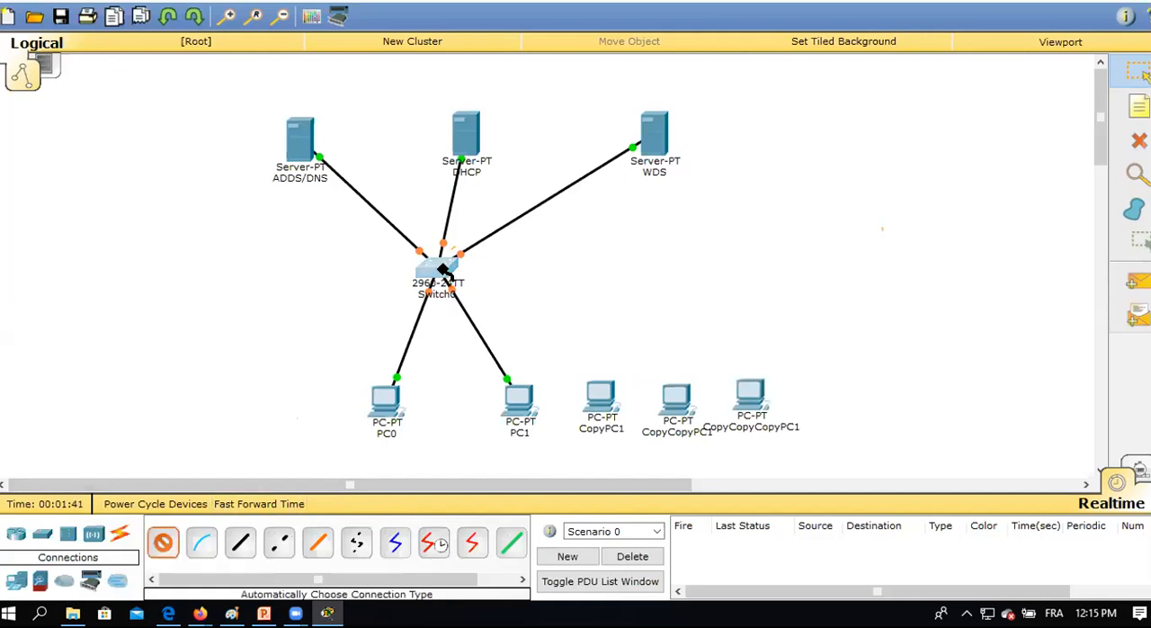
left_click(599, 392)
left_click(438, 267)
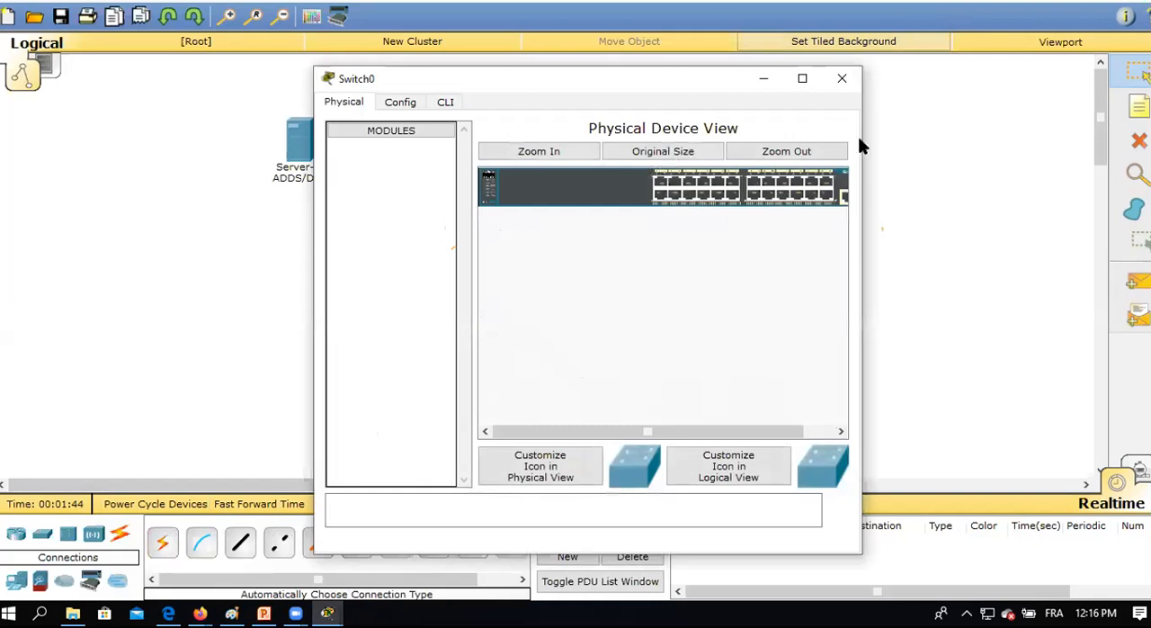
left_click(842, 79)
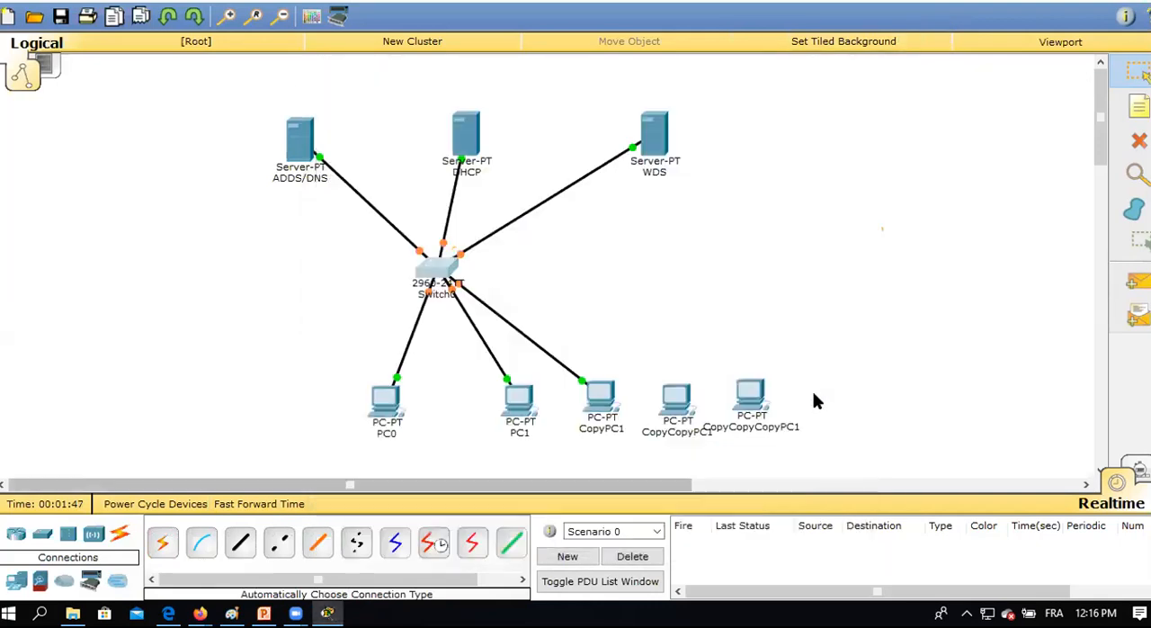
Space the last two PC copies farther to the right and connect both to Switch0 with automatic connections.
left_click_drag(763, 404, 847, 399)
left_click_drag(673, 411, 727, 405)
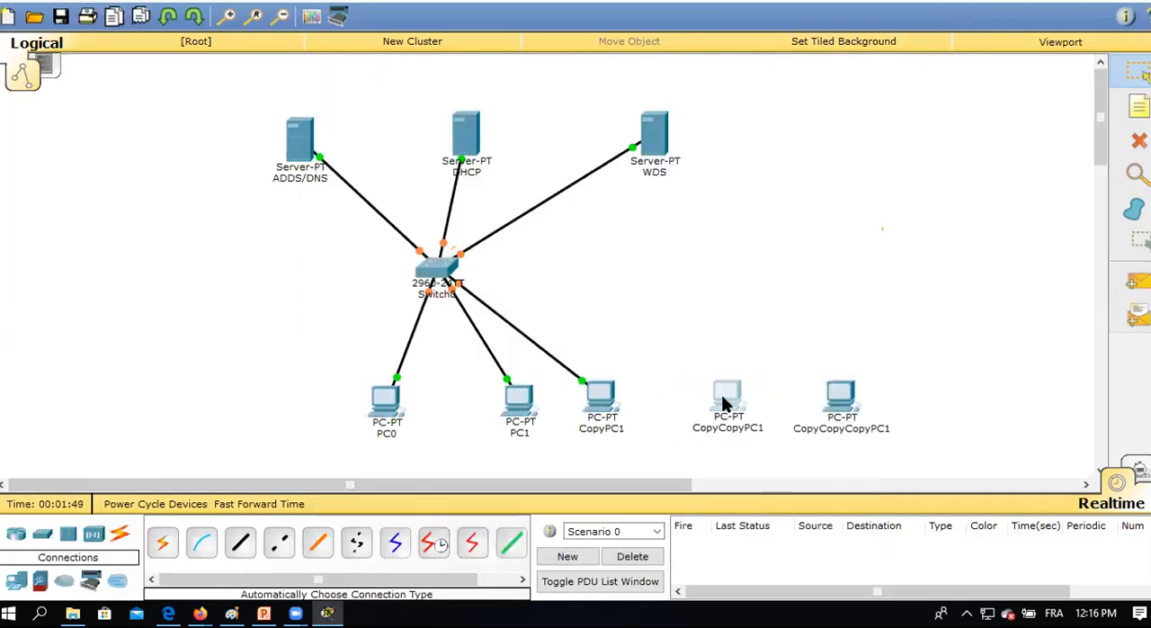
left_click(162, 541)
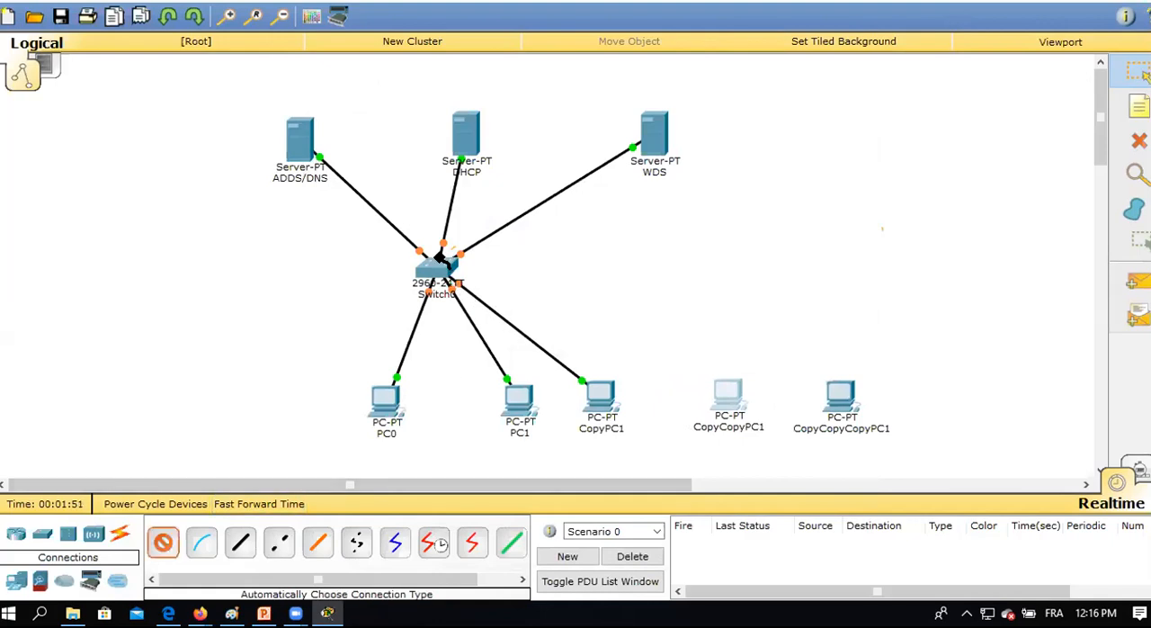
left_click(450, 271)
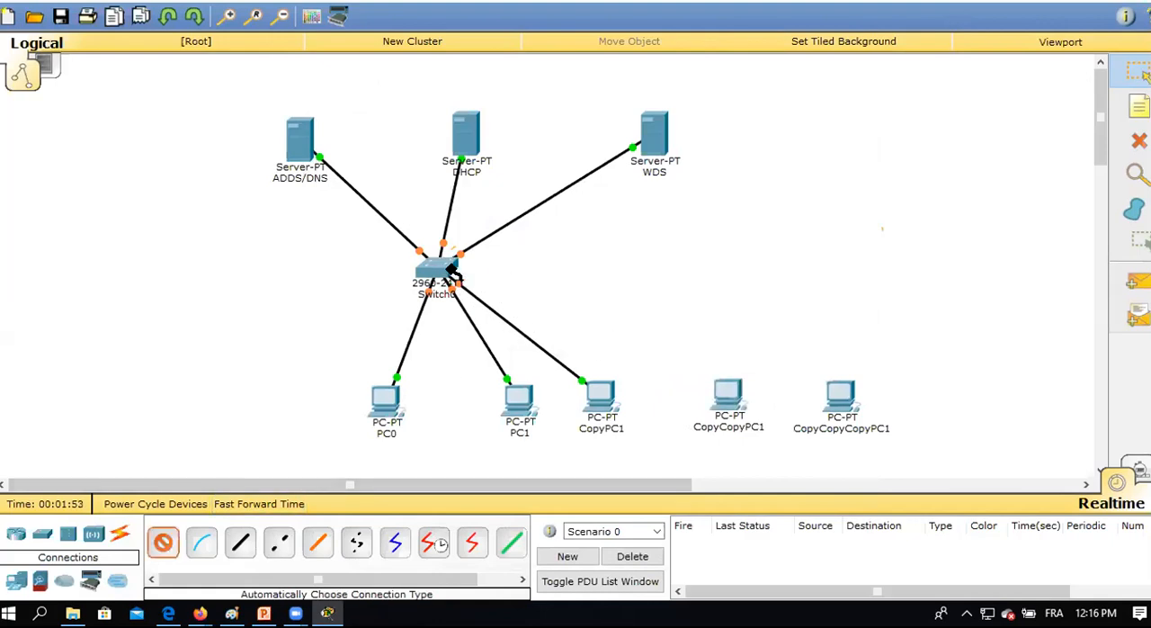
left_click(713, 387)
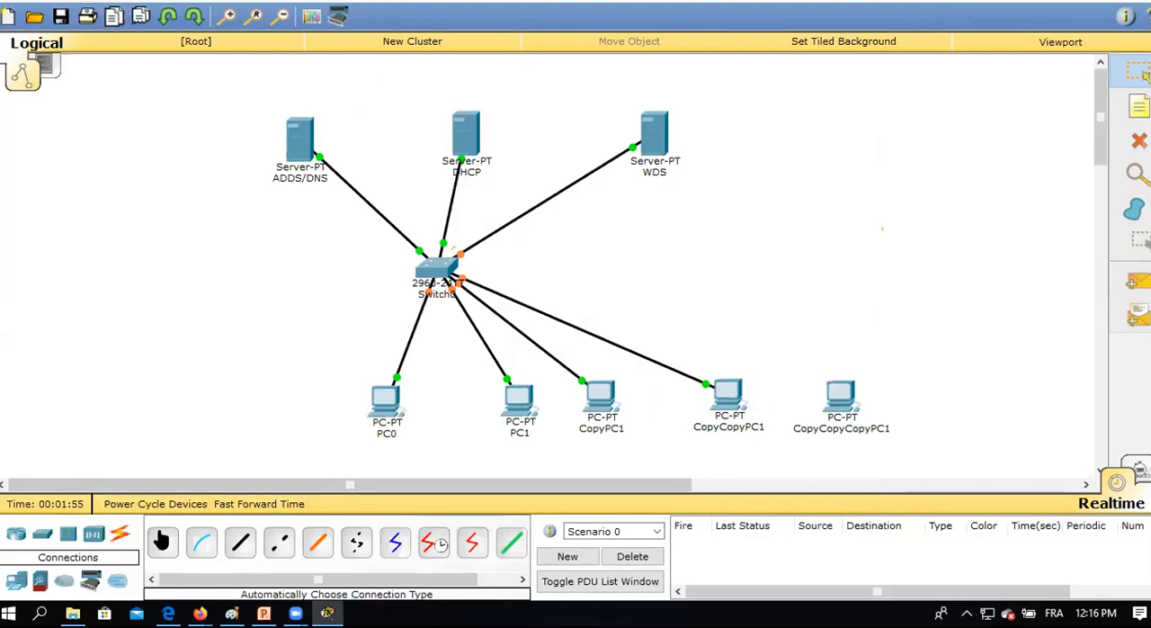
left_click(445, 269)
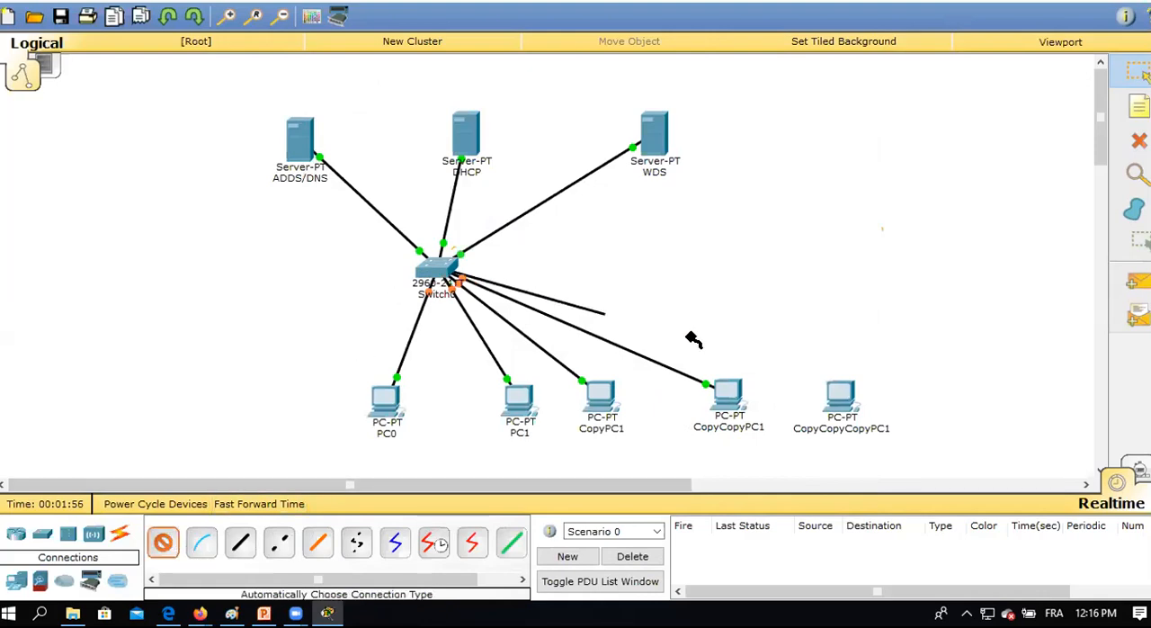
left_click(836, 396)
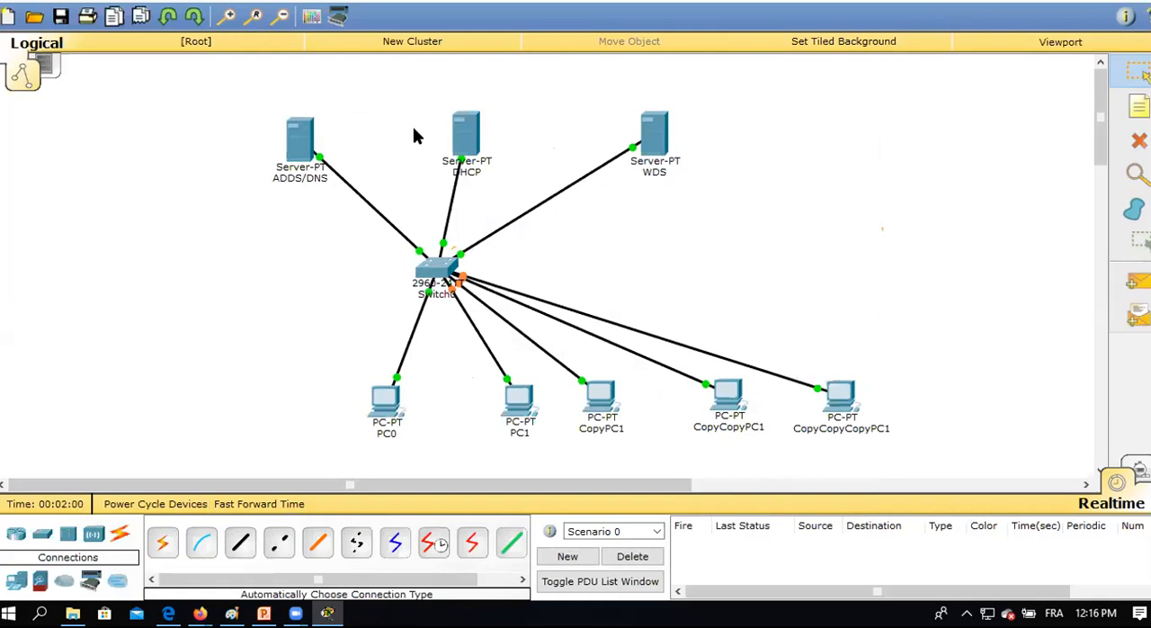
Shift the ADDS/DNS server slightly up and left, and add the note "Societe.ma" below it.
left_click_drag(292, 148, 279, 131)
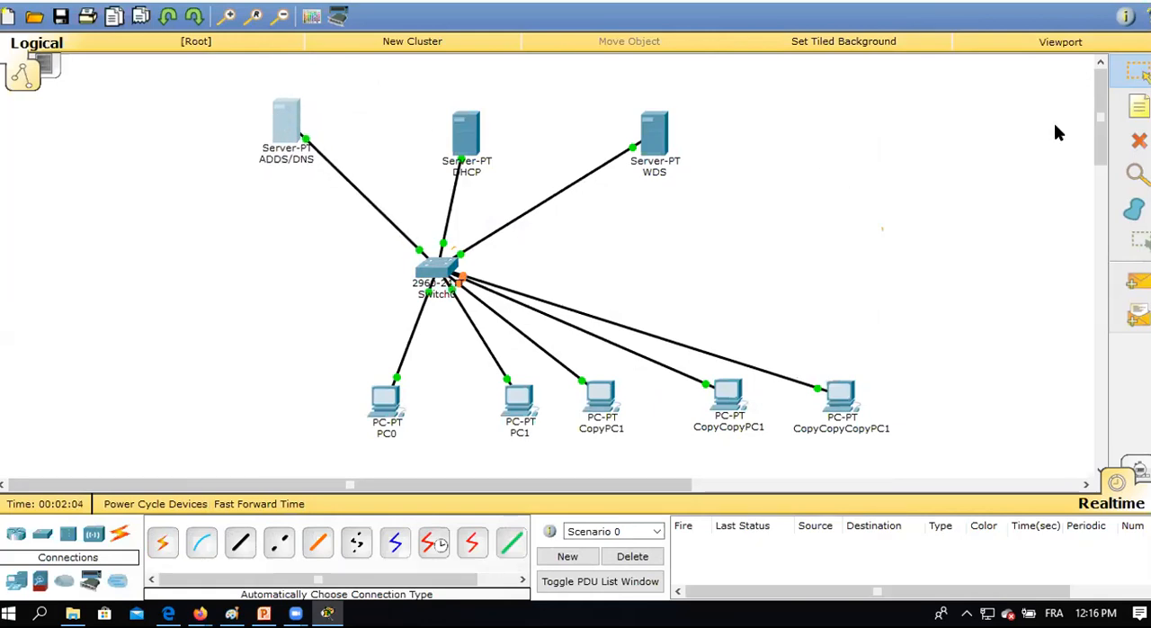
left_click(1138, 106)
left_click(214, 182)
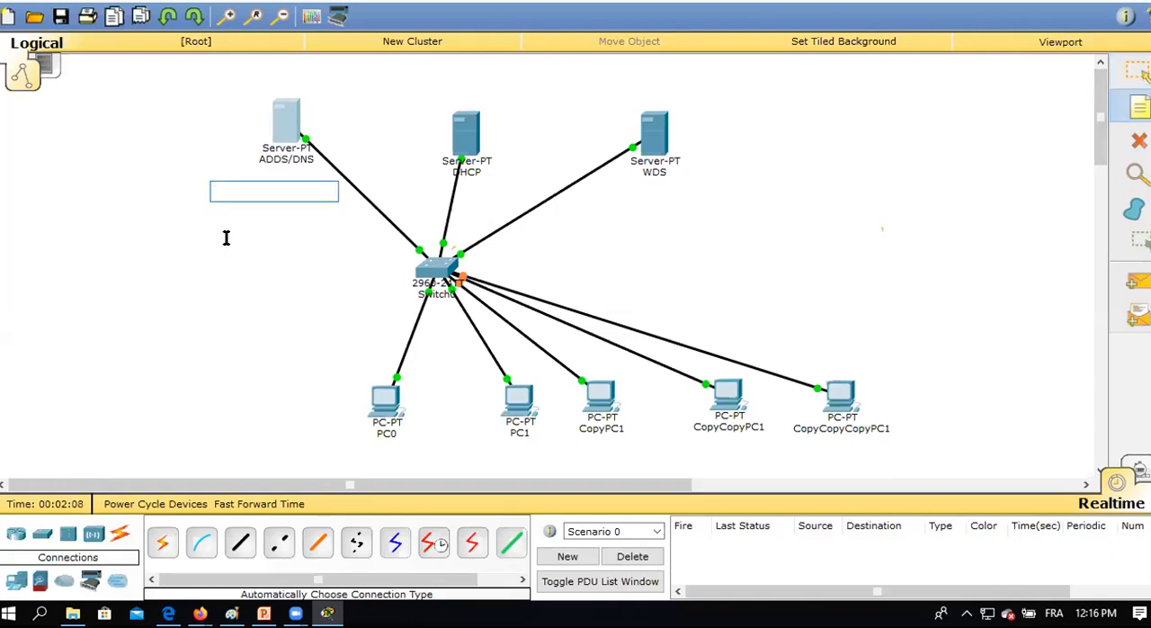
type("Societe.ma")
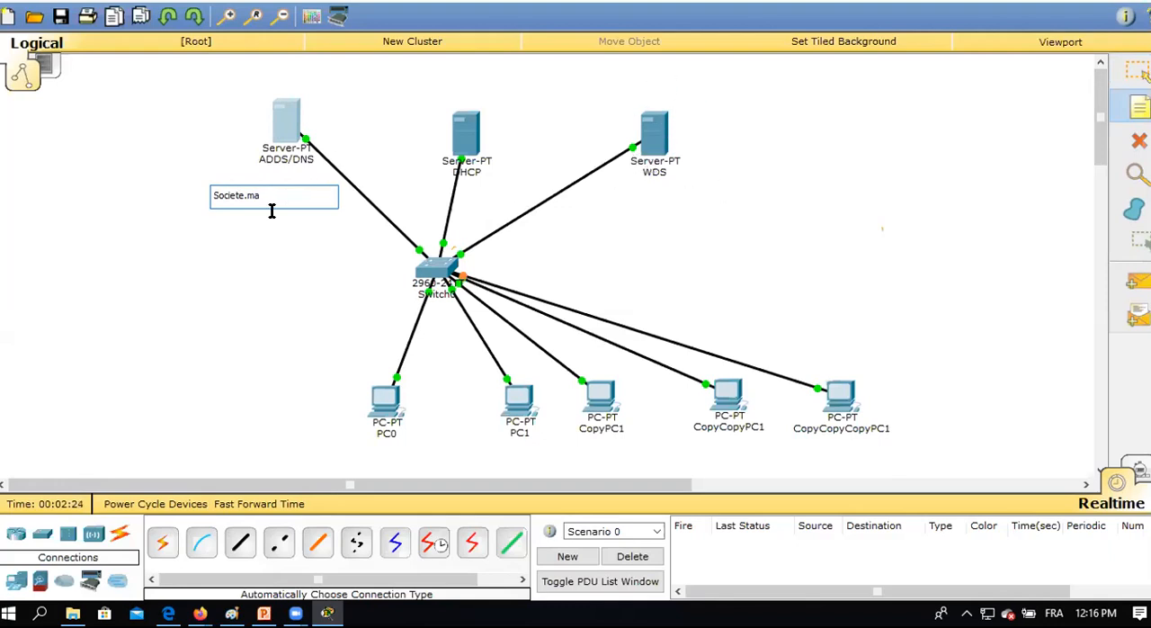
left_click(241, 229)
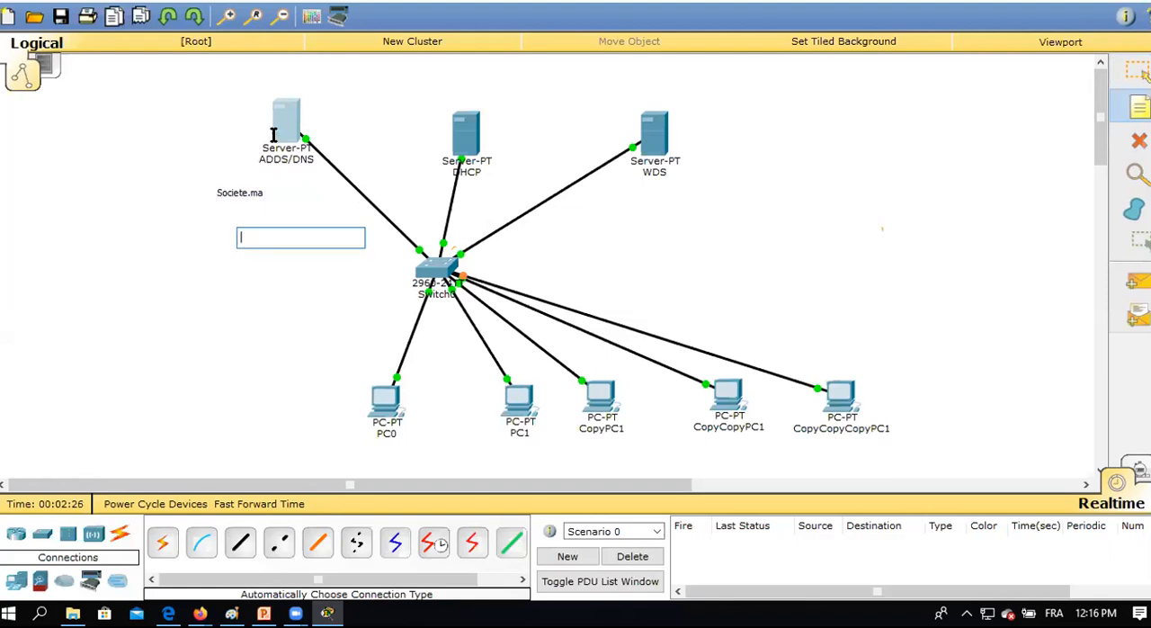
key("Escape")
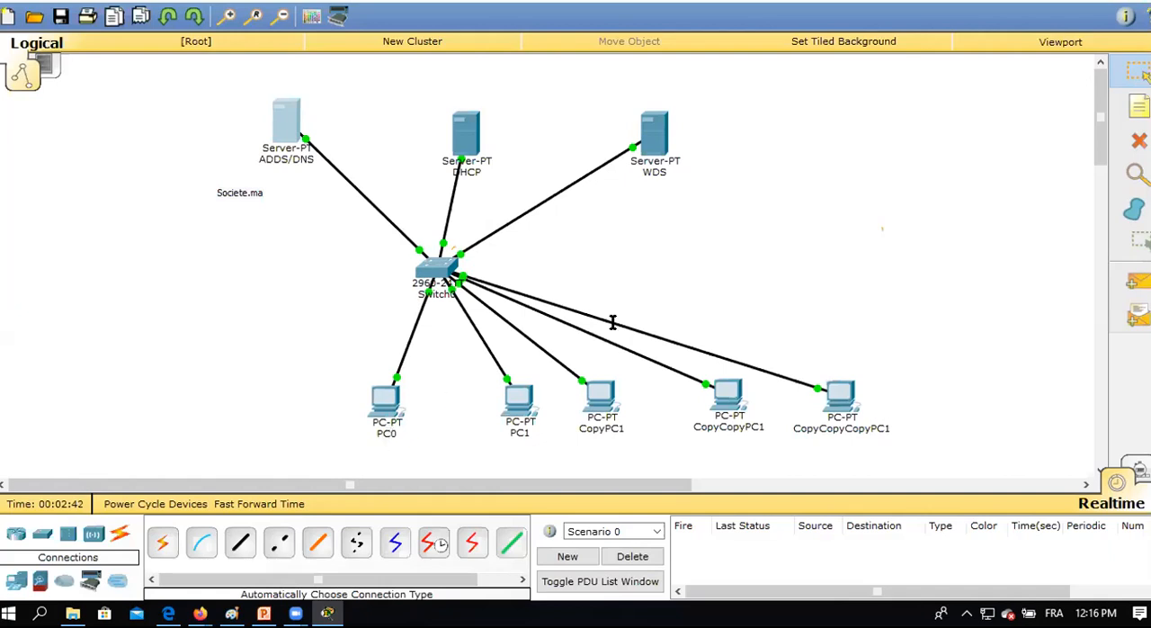
Add the note "pc0.Societe.ma" below PC0.
left_click(1139, 107)
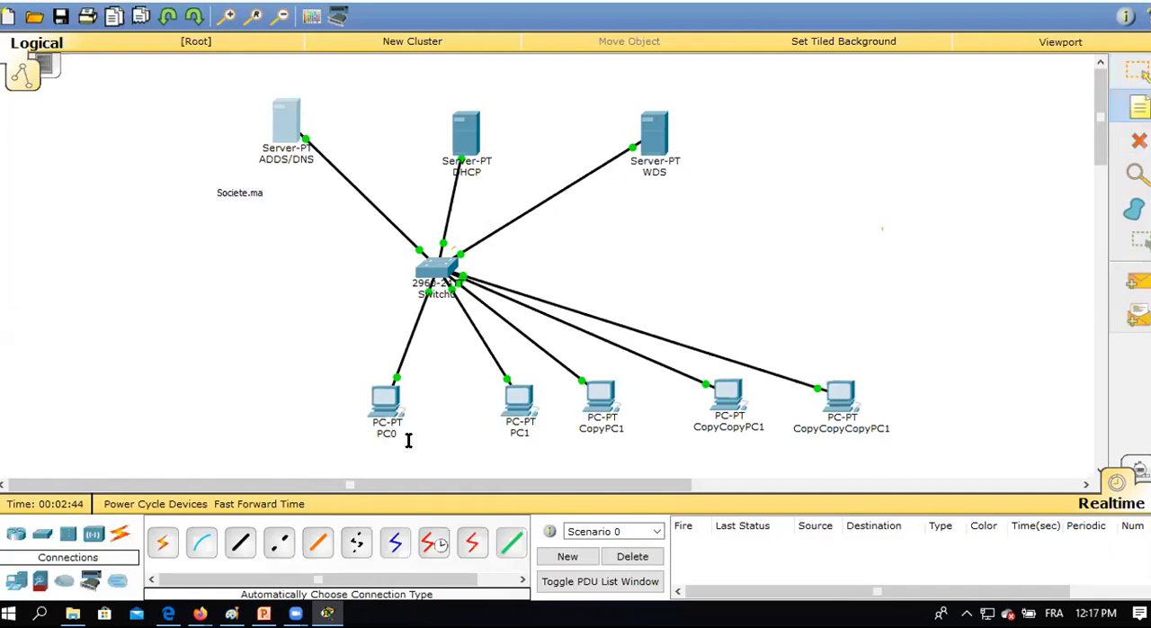
left_click(322, 452)
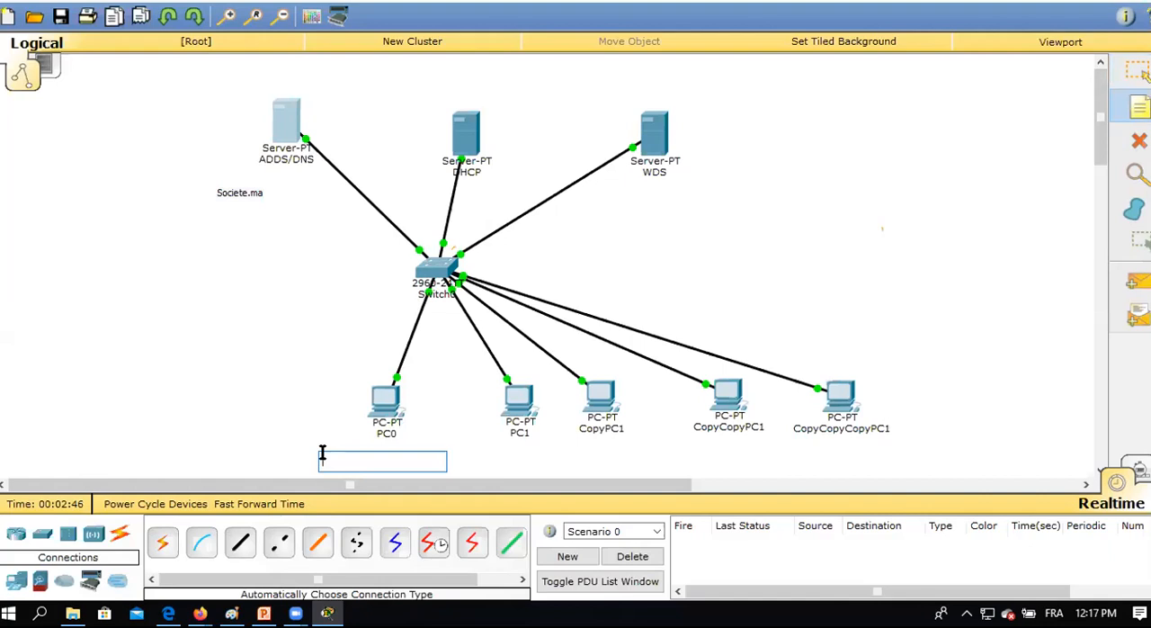
type("P")
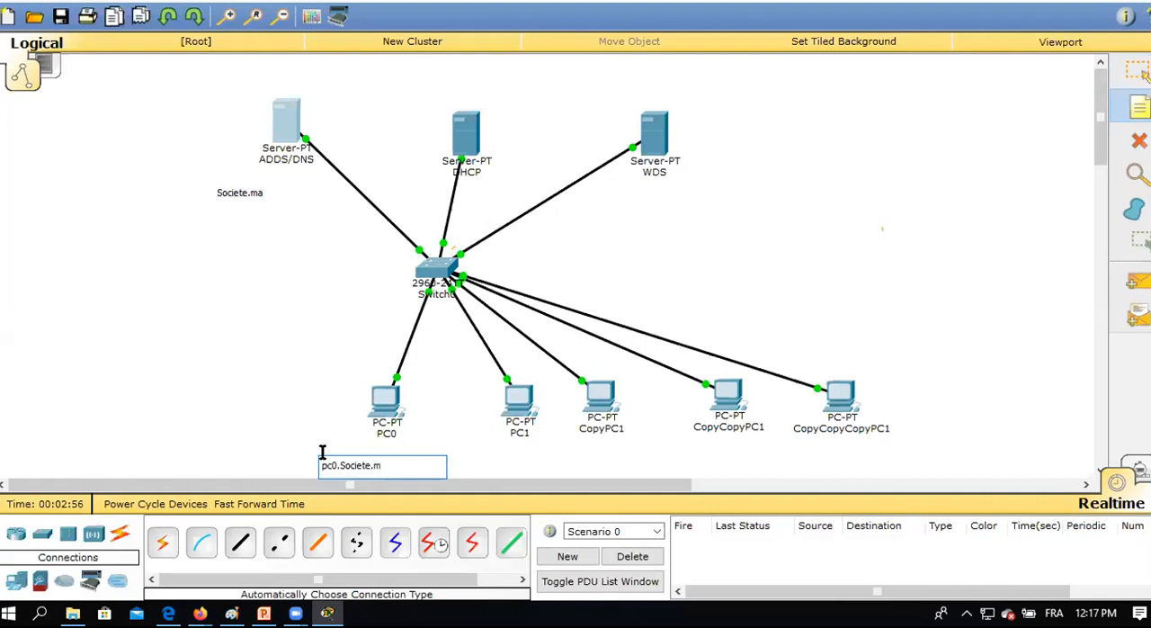
left_click(338, 432)
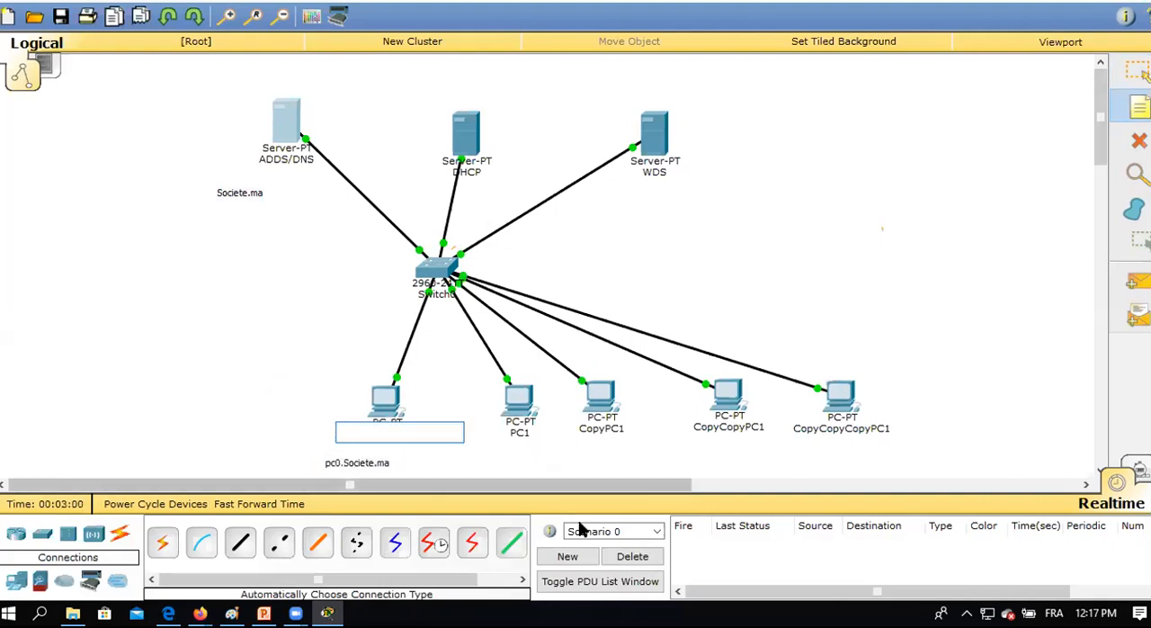
left_click(525, 460)
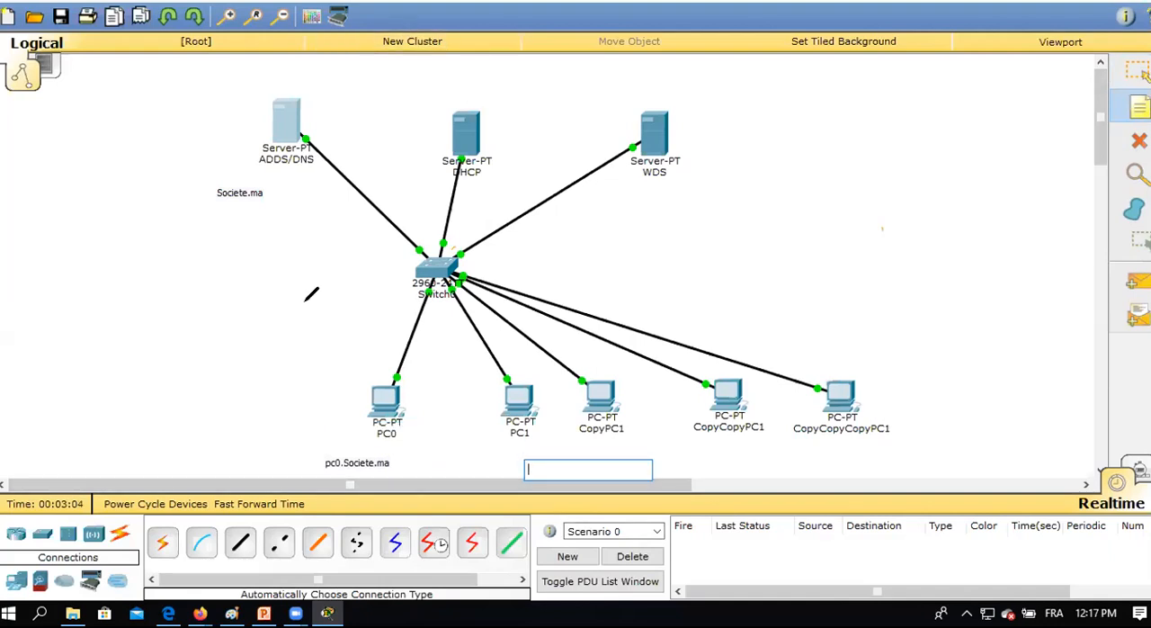
mouse_move(196, 377)
left_mouse_down()
mouse_move(203, 418)
mouse_move(224, 399)
left_mouse_up()
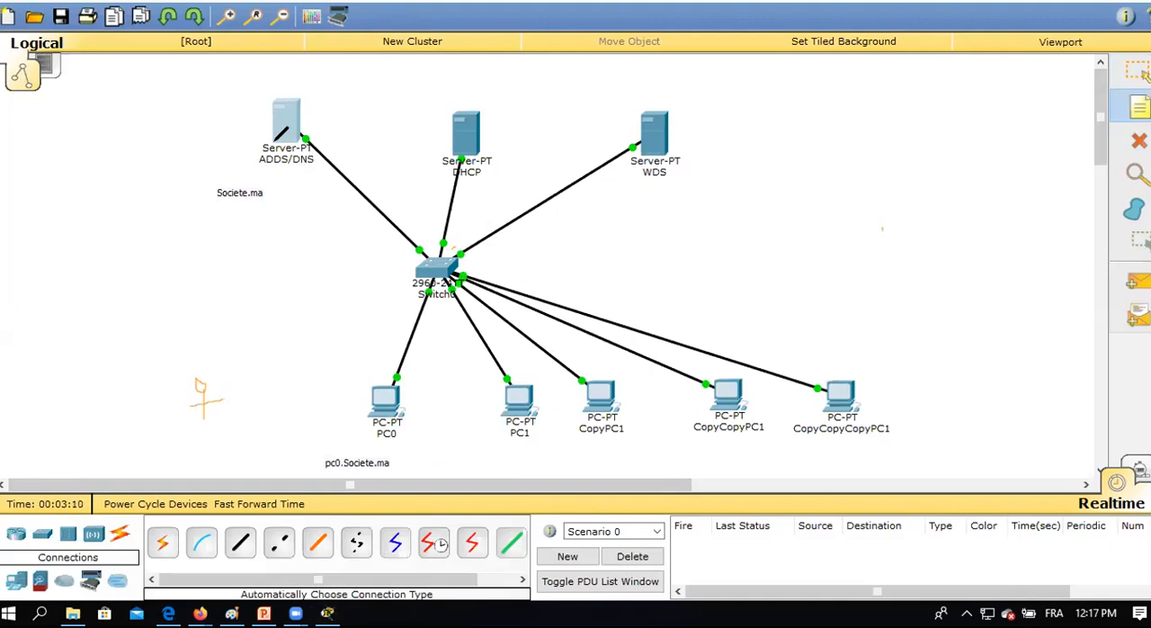
left_click_drag(259, 170, 287, 169)
mouse_move(87, 107)
left_mouse_down()
mouse_move(97, 127)
mouse_move(123, 116)
mouse_move(137, 131)
mouse_move(160, 110)
mouse_move(144, 131)
mouse_move(181, 111)
mouse_move(219, 119)
mouse_move(228, 106)
mouse_move(232, 125)
left_mouse_up()
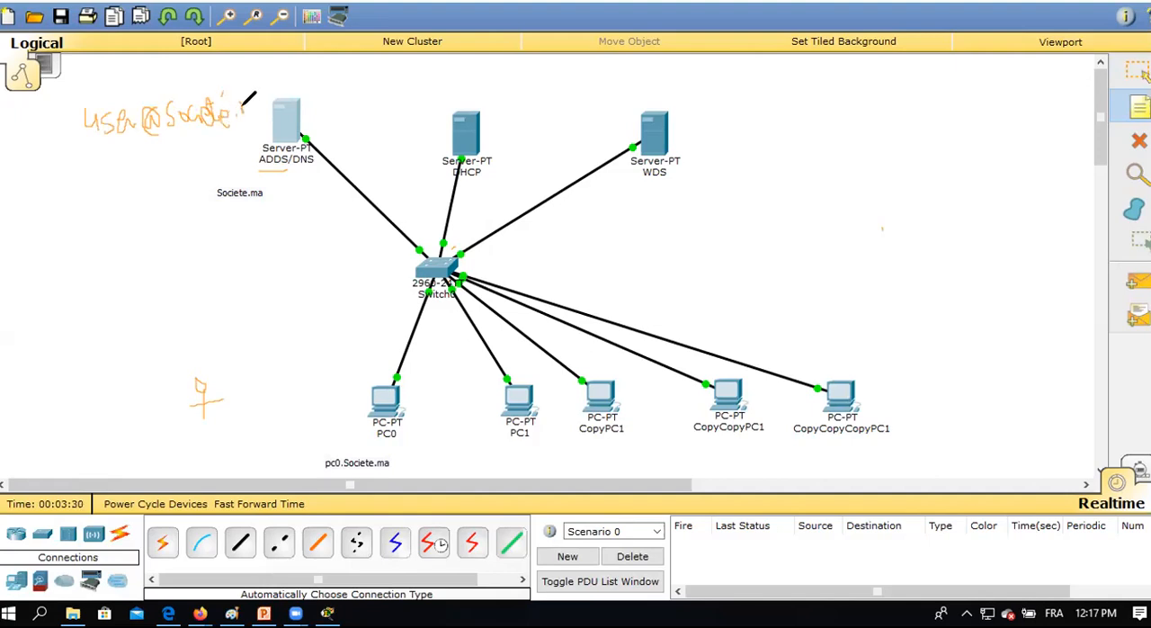
left_click_drag(247, 112, 257, 108)
left_click_drag(252, 100, 260, 104)
Draw a box beside the WDS server, list the images Win 7, 8 and 10 next to it, and handwrite CD and DVD lower down.
mouse_move(757, 96)
left_mouse_down()
mouse_move(761, 142)
mouse_move(683, 148)
mouse_move(676, 99)
left_mouse_up()
mouse_move(777, 124)
left_mouse_down()
mouse_move(814, 115)
mouse_move(814, 130)
mouse_move(848, 113)
mouse_move(853, 140)
mouse_move(881, 116)
left_mouse_up()
mouse_move(800, 163)
left_mouse_down()
mouse_move(872, 160)
mouse_move(833, 185)
mouse_move(879, 174)
left_mouse_up()
left_click_drag(841, 213, 895, 191)
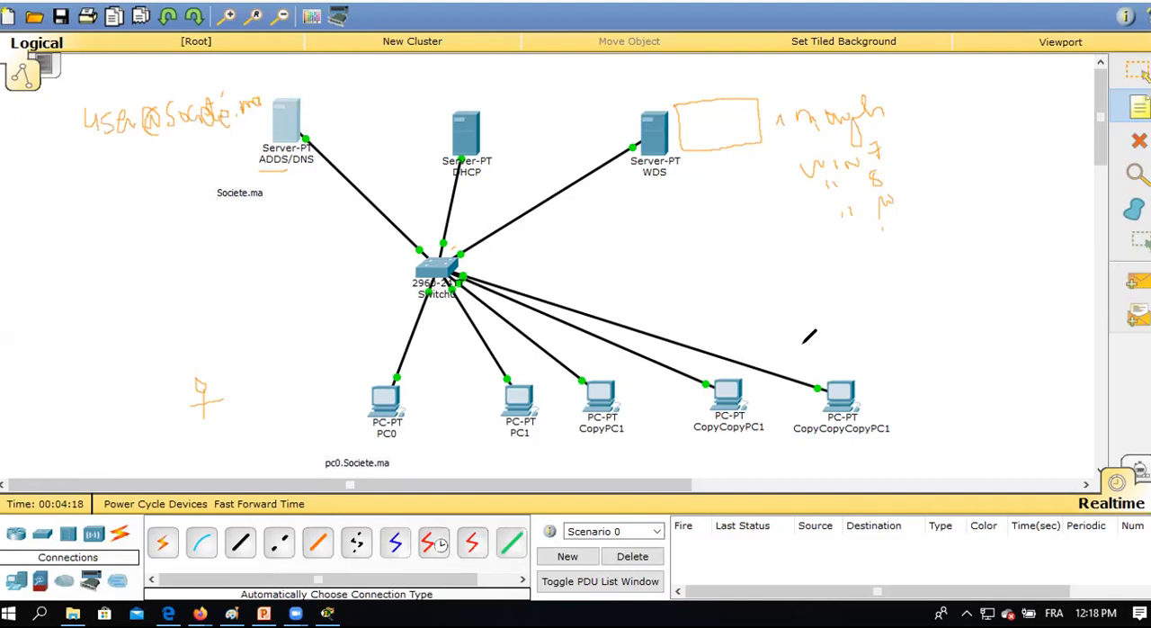
mouse_move(853, 328)
left_mouse_down()
mouse_move(836, 310)
mouse_move(843, 317)
mouse_move(907, 270)
mouse_move(909, 295)
mouse_move(931, 270)
mouse_move(938, 286)
left_mouse_up()
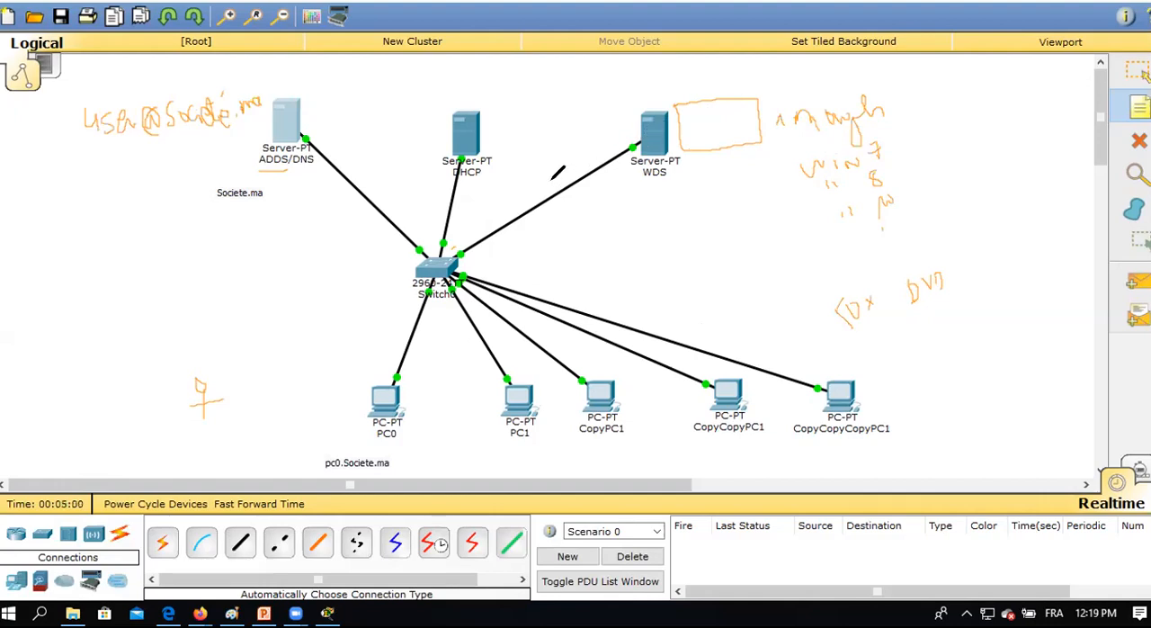
Handwrite "TFTP" along the link between Switch0 and the WDS server and "F12" below CopyPC1.
left_click_drag(532, 171, 568, 161)
mouse_move(536, 457)
left_mouse_down()
mouse_move(537, 444)
mouse_move(556, 458)
mouse_move(567, 439)
mouse_move(603, 469)
mouse_move(629, 448)
mouse_move(636, 462)
left_mouse_up()
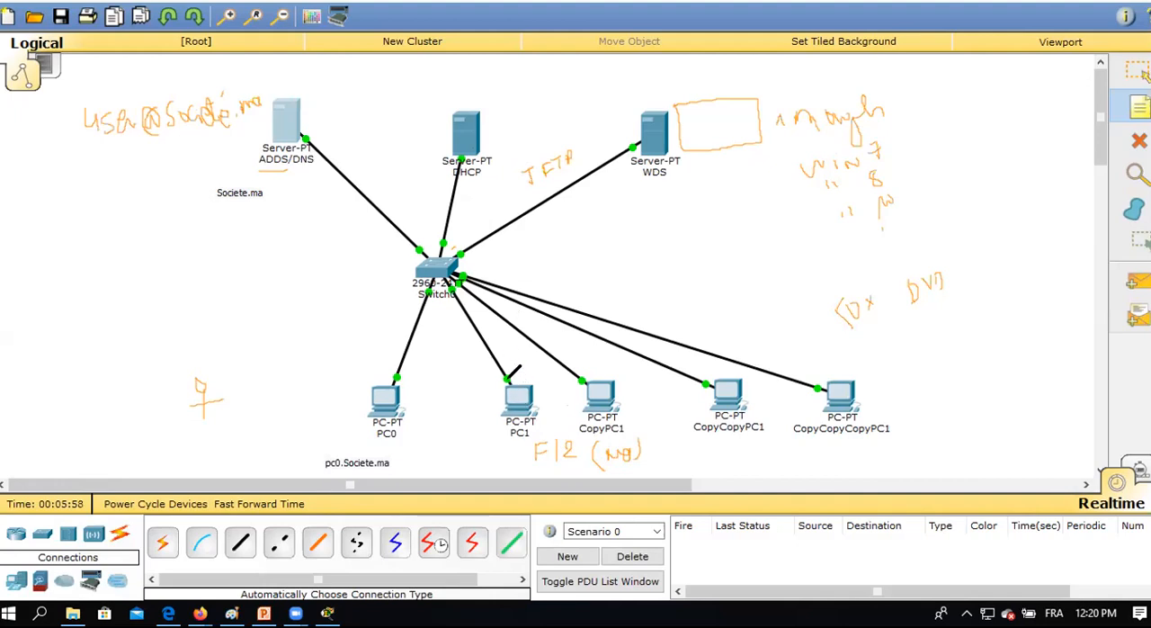
Illustrate PC1's DHCP exchange with a spiral and "MAC" along its link, a mark on the DHCP link, "IP" beside DHCP, and a box around PC1's name.
mouse_move(501, 368)
left_mouse_down()
mouse_move(505, 358)
mouse_move(486, 365)
mouse_move(490, 352)
mouse_move(466, 350)
mouse_move(481, 327)
mouse_move(458, 335)
mouse_move(463, 311)
left_mouse_up()
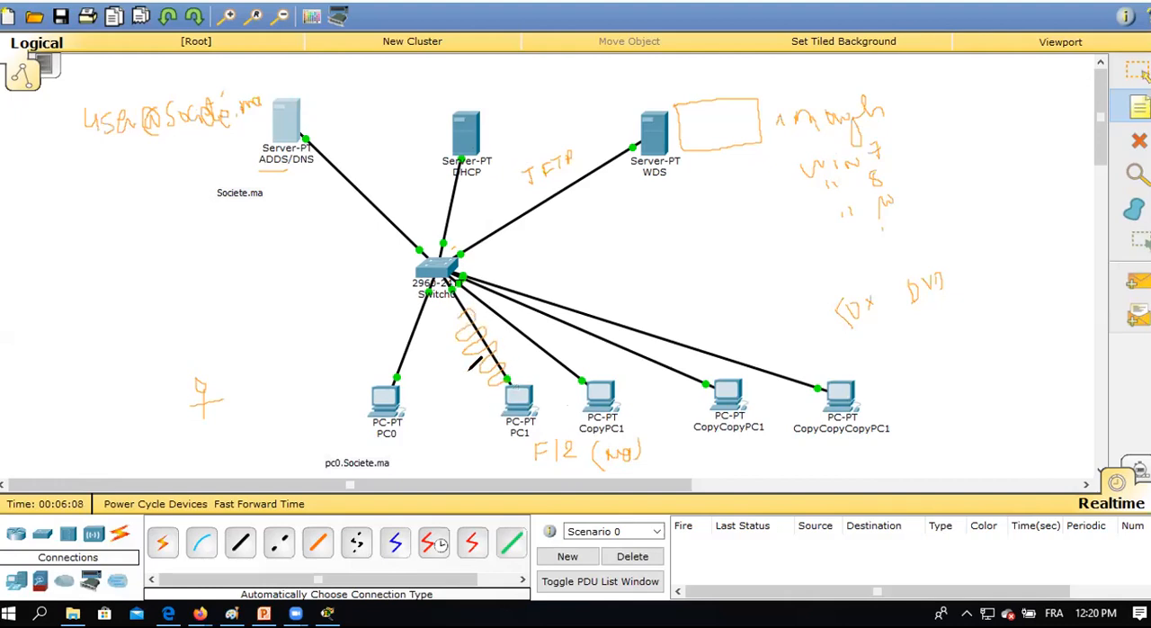
left_click_drag(435, 390, 494, 369)
mouse_move(462, 197)
left_mouse_down()
mouse_move(446, 194)
mouse_move(459, 182)
left_mouse_up()
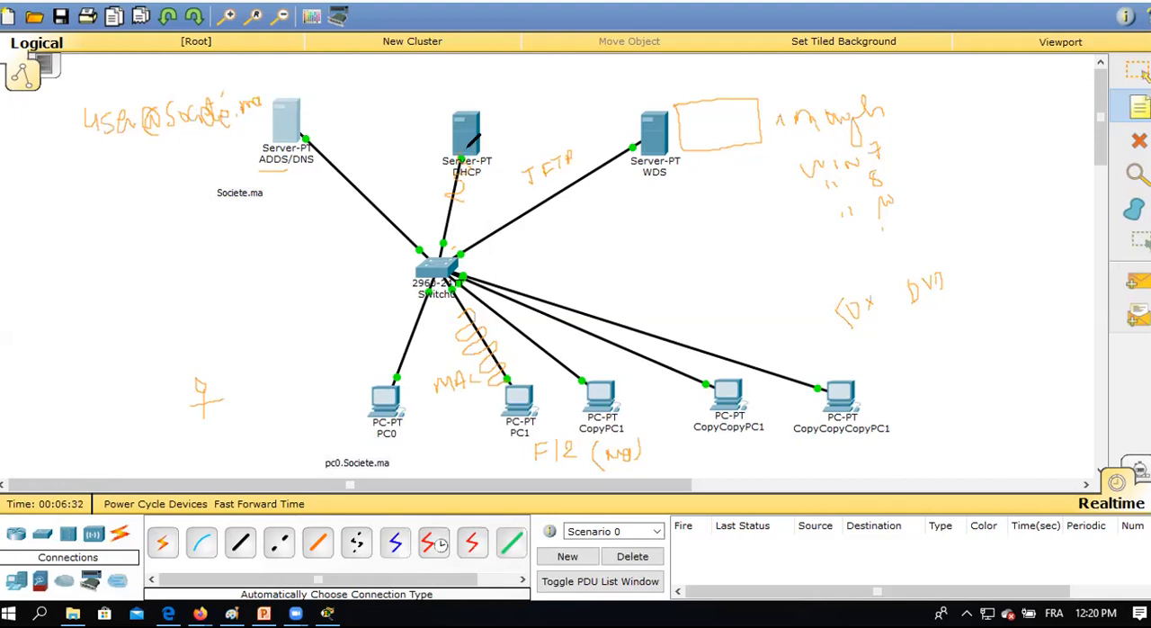
mouse_move(369, 118)
left_mouse_down()
mouse_move(407, 107)
mouse_move(414, 126)
mouse_move(377, 146)
mouse_move(391, 133)
left_mouse_up()
mouse_move(537, 419)
left_mouse_down()
mouse_move(507, 419)
mouse_move(530, 430)
left_mouse_up()
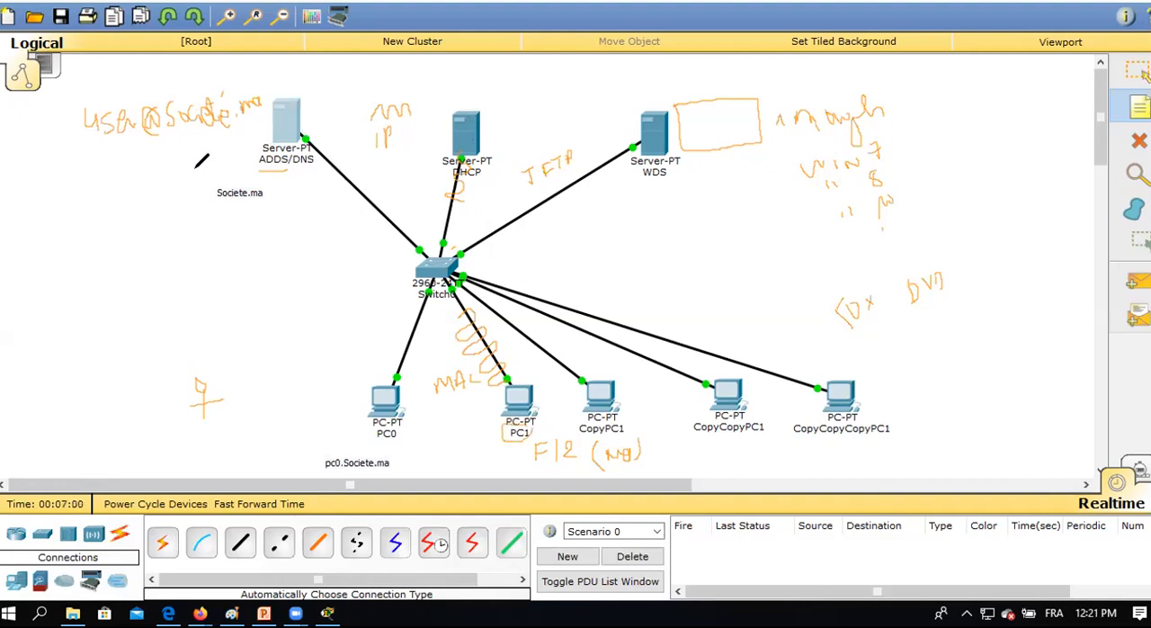
Handwrite "PC1.Société.ma" and "login/p OK" near the ADDS/DNS server and outline the server's label.
mouse_move(104, 172)
left_mouse_down()
mouse_move(107, 186)
mouse_move(145, 177)
left_mouse_up()
left_click_drag(153, 171, 229, 141)
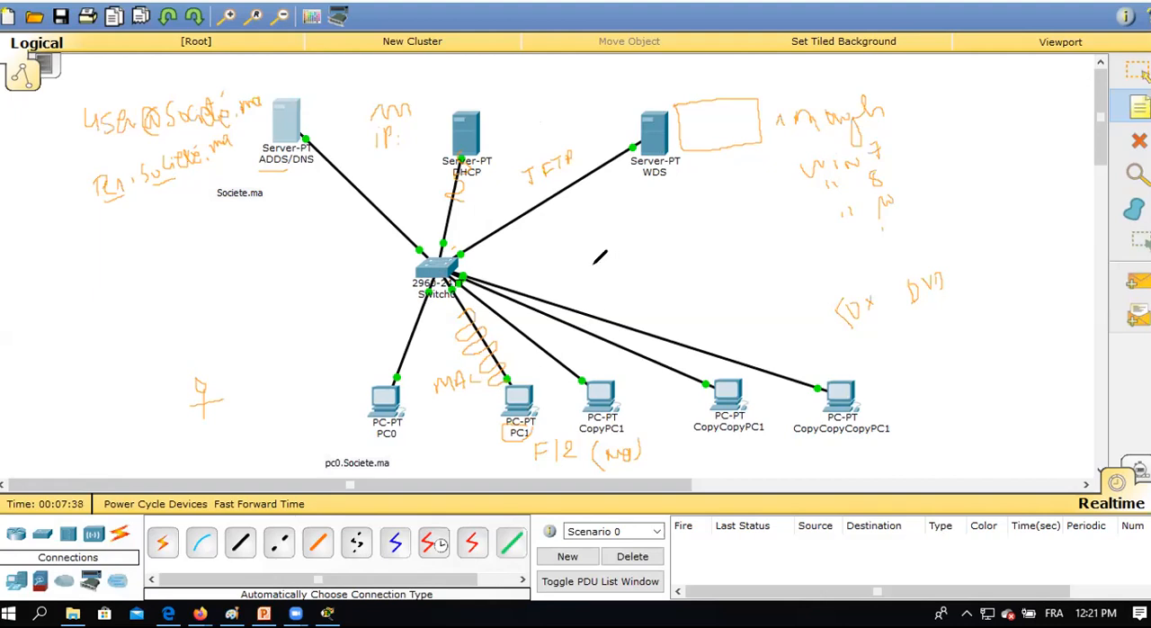
mouse_move(171, 268)
left_mouse_down()
mouse_move(180, 288)
mouse_move(190, 270)
mouse_move(202, 279)
mouse_move(206, 313)
mouse_move(221, 268)
mouse_move(258, 276)
left_mouse_up()
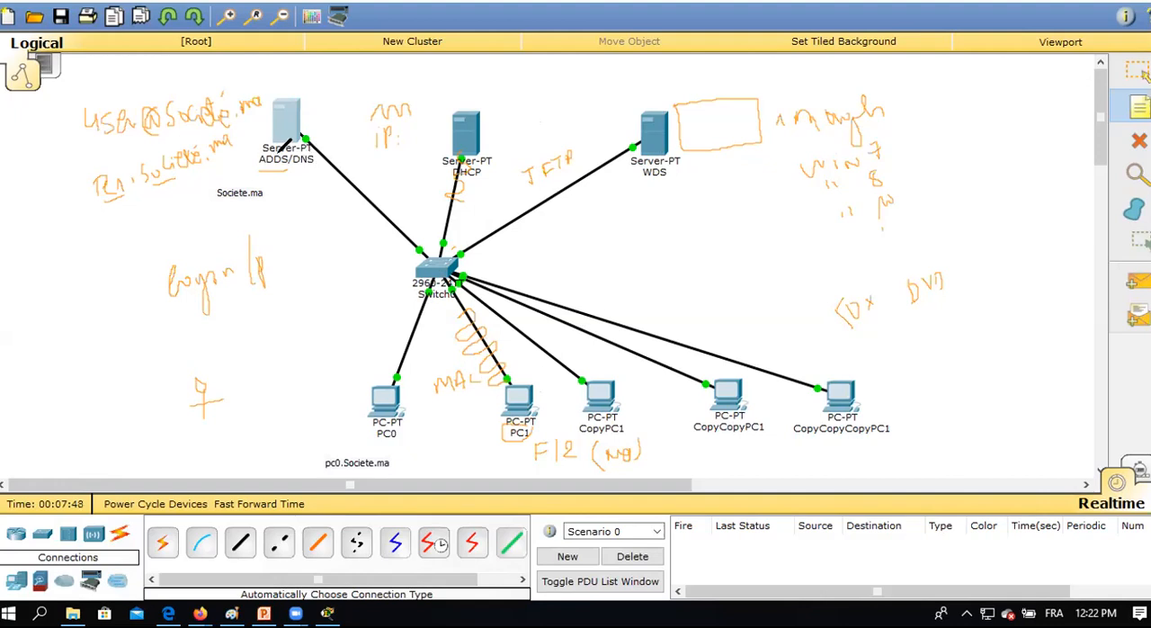
mouse_move(264, 151)
left_mouse_down()
mouse_move(253, 164)
mouse_move(270, 173)
mouse_move(295, 152)
left_mouse_up()
left_click_drag(290, 261, 306, 268)
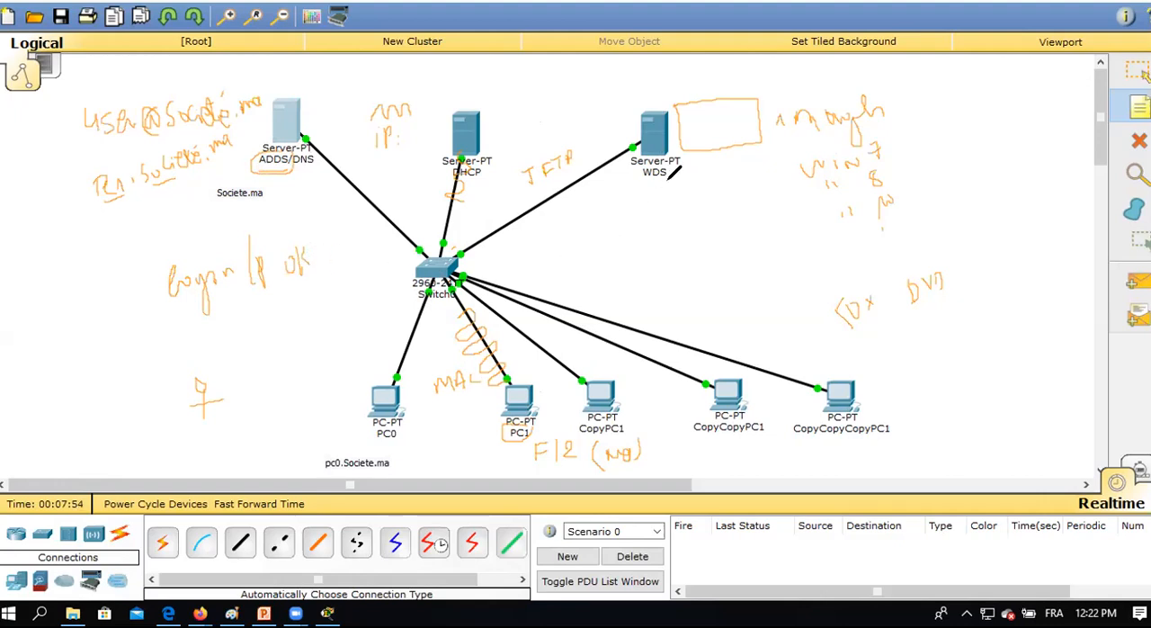
Sketch a boxed boot menu listing W7, W8 and W10 below the WDS server, marking choice 3 and the matching Win 10 image.
left_click_drag(616, 225, 666, 215)
mouse_move(627, 253)
left_mouse_down()
mouse_move(646, 266)
mouse_move(684, 255)
mouse_move(683, 240)
left_mouse_up()
mouse_move(644, 289)
left_mouse_down()
mouse_move(655, 282)
mouse_move(654, 296)
mouse_move(705, 259)
mouse_move(631, 288)
mouse_move(676, 296)
mouse_move(719, 270)
mouse_move(711, 258)
left_mouse_up()
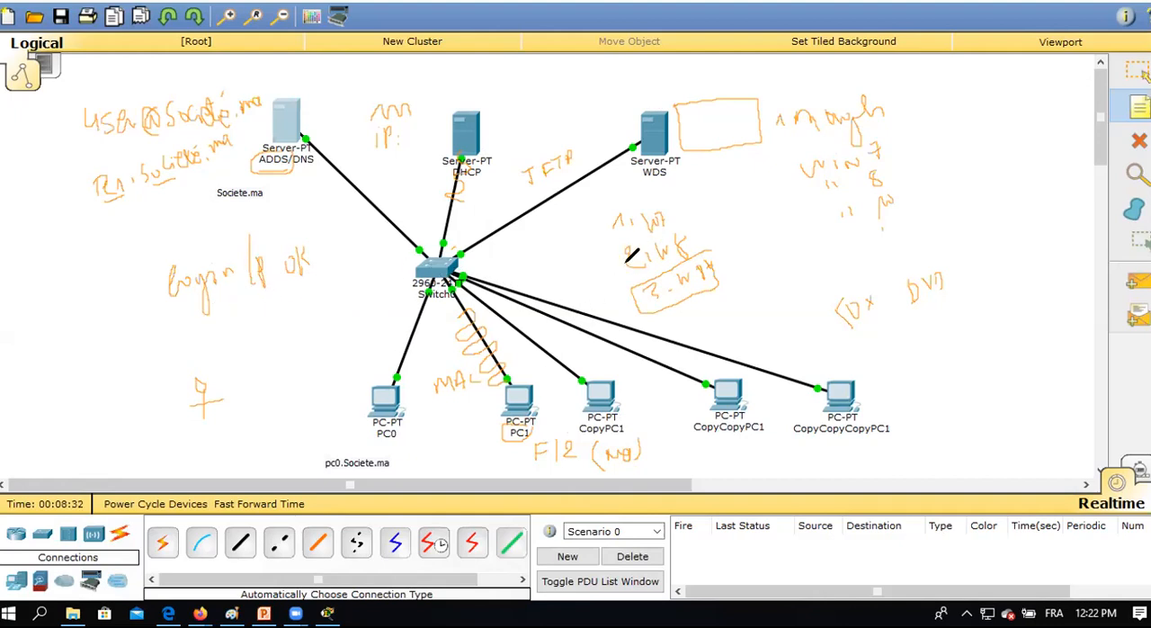
mouse_move(670, 177)
left_mouse_down()
mouse_move(604, 210)
mouse_move(624, 281)
mouse_move(699, 308)
mouse_move(727, 243)
mouse_move(689, 172)
mouse_move(647, 196)
left_mouse_up()
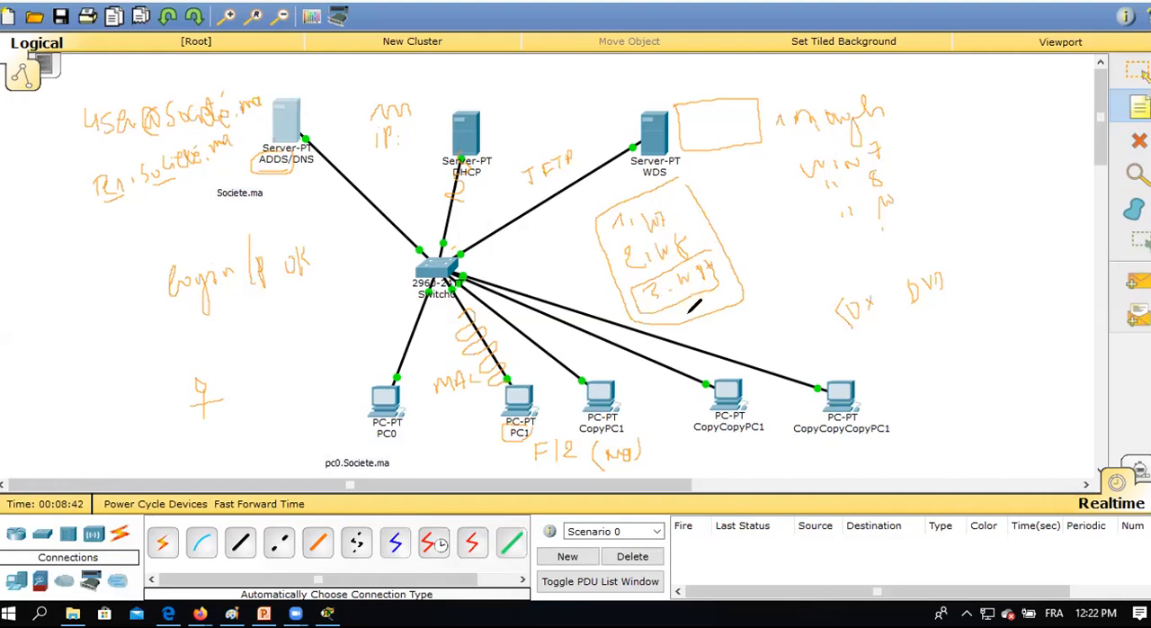
mouse_move(690, 304)
left_mouse_down()
mouse_move(710, 326)
mouse_move(700, 304)
left_mouse_up()
mouse_move(874, 193)
left_mouse_down()
mouse_move(818, 222)
mouse_move(890, 219)
mouse_move(905, 183)
left_mouse_up()
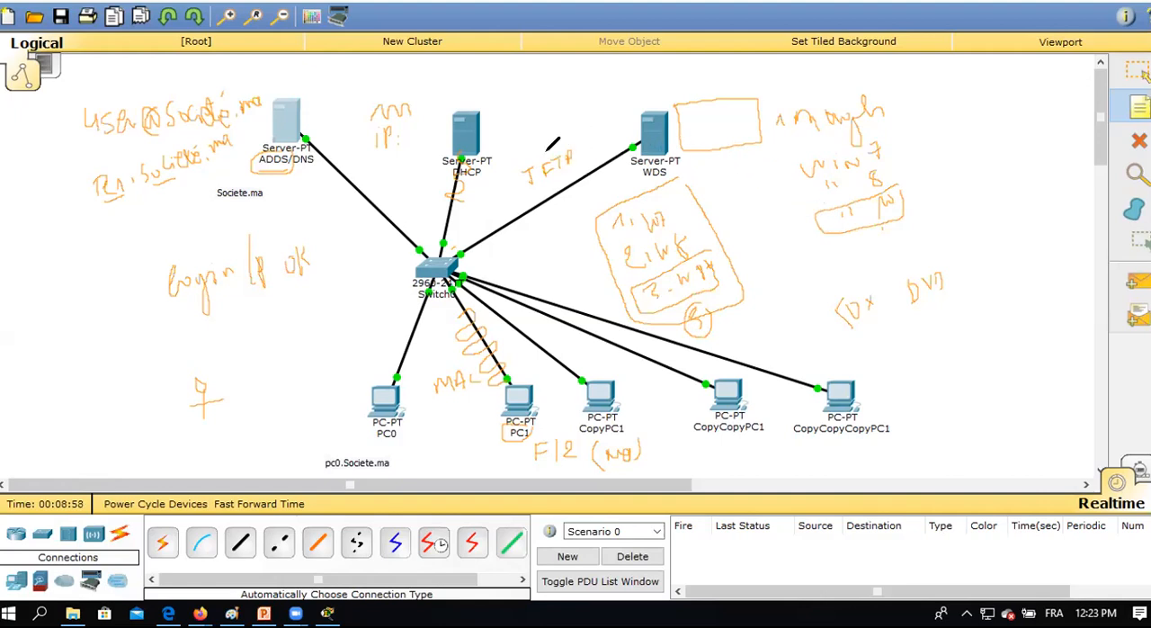
Outline the TFTP label and handwrite its explanation, "TFTP: Travel File Transport Protocol", beside the last PC.
mouse_move(578, 133)
left_mouse_down()
mouse_move(516, 168)
mouse_move(543, 193)
mouse_move(580, 143)
left_mouse_up()
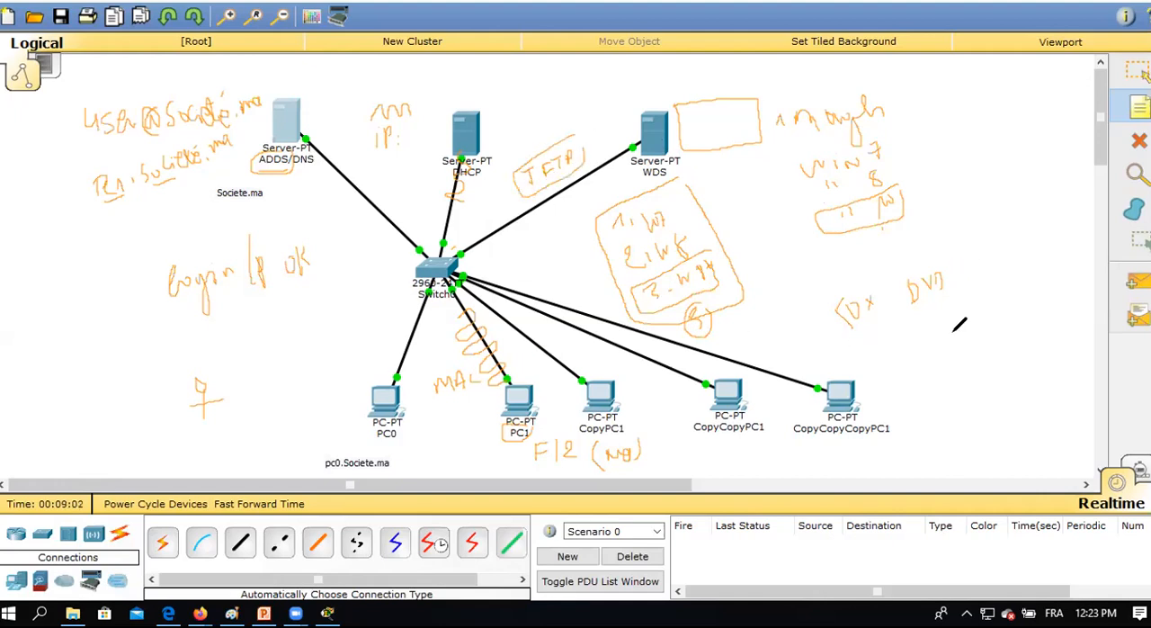
mouse_move(909, 341)
left_mouse_down()
mouse_move(909, 360)
mouse_move(918, 326)
mouse_move(922, 368)
mouse_move(936, 351)
mouse_move(953, 365)
left_mouse_up()
mouse_move(964, 326)
left_mouse_down()
mouse_move(962, 364)
mouse_move(965, 346)
mouse_move(981, 357)
left_mouse_up()
left_click(982, 363)
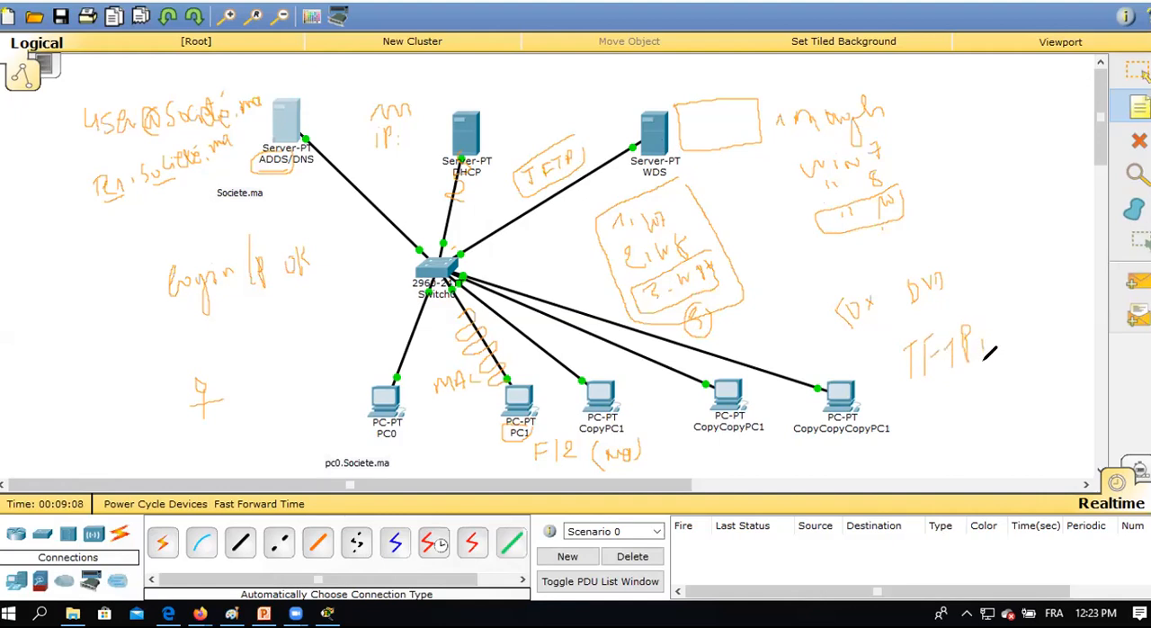
mouse_move(912, 410)
left_mouse_down()
mouse_move(917, 430)
mouse_move(941, 409)
mouse_move(961, 419)
mouse_move(987, 372)
mouse_move(1018, 395)
left_mouse_up()
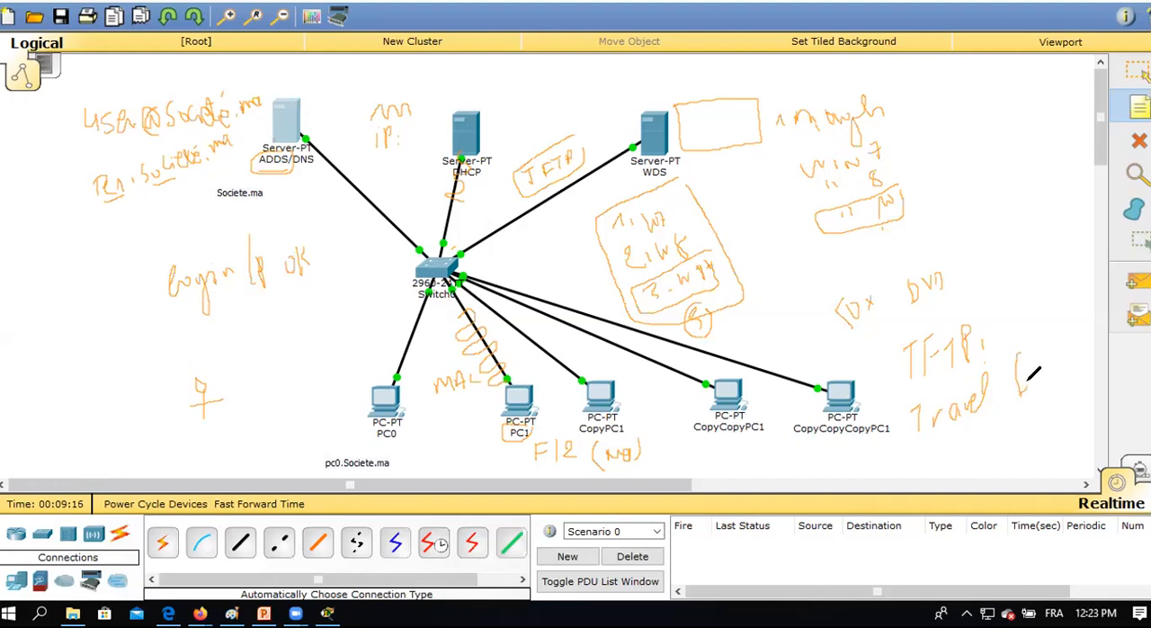
left_click_drag(1034, 348, 1051, 381)
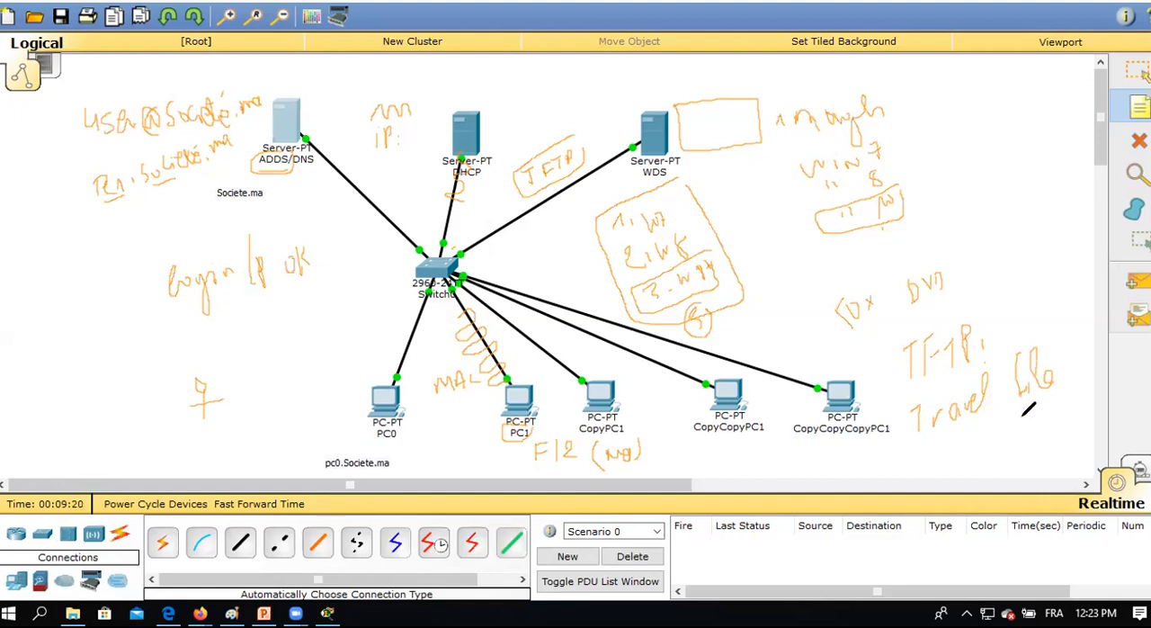
mouse_move(914, 449)
left_mouse_down()
mouse_move(908, 470)
mouse_move(915, 457)
mouse_move(990, 450)
mouse_move(1014, 429)
mouse_move(1025, 430)
mouse_move(998, 467)
mouse_move(1046, 452)
left_mouse_up()
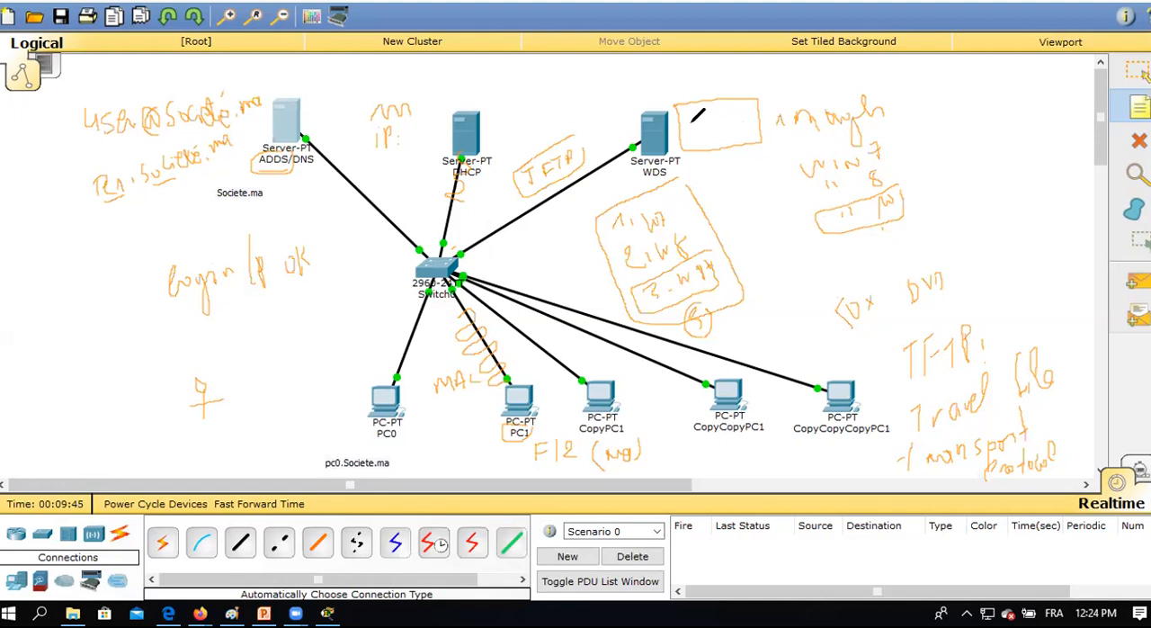
Draw an image in the WDS box, trace its path through TFTP and Switch0 to PC1, and circle PC1.
mouse_move(696, 123)
left_mouse_down()
mouse_move(720, 120)
mouse_move(720, 132)
mouse_move(644, 134)
left_mouse_up()
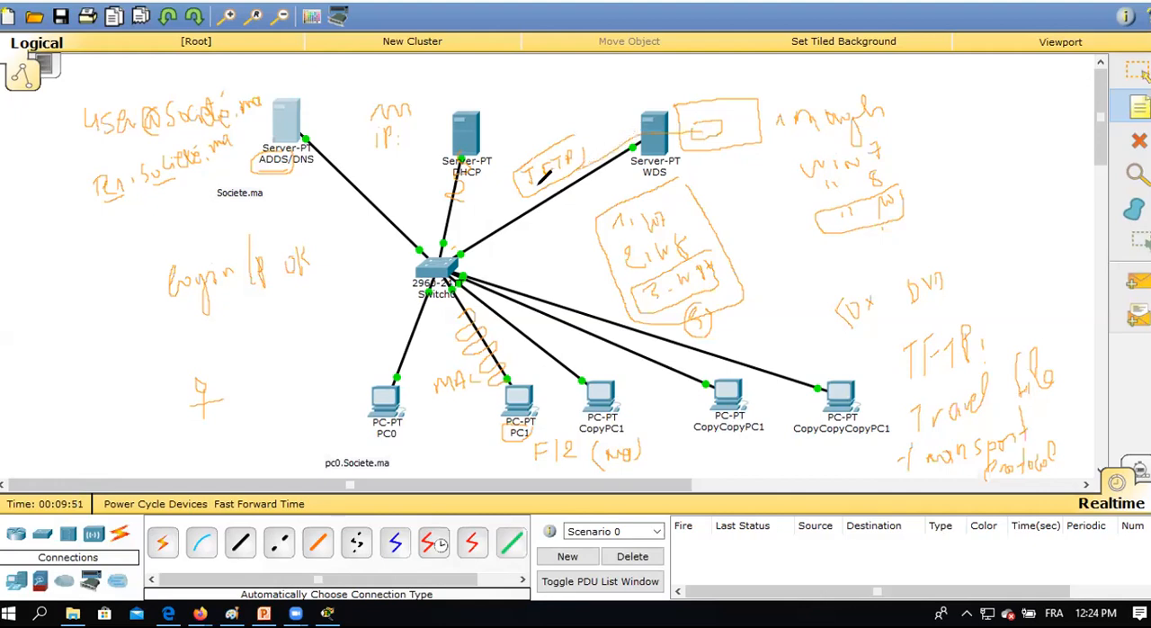
mouse_move(586, 168)
left_mouse_down()
mouse_move(462, 235)
mouse_move(448, 256)
left_mouse_up()
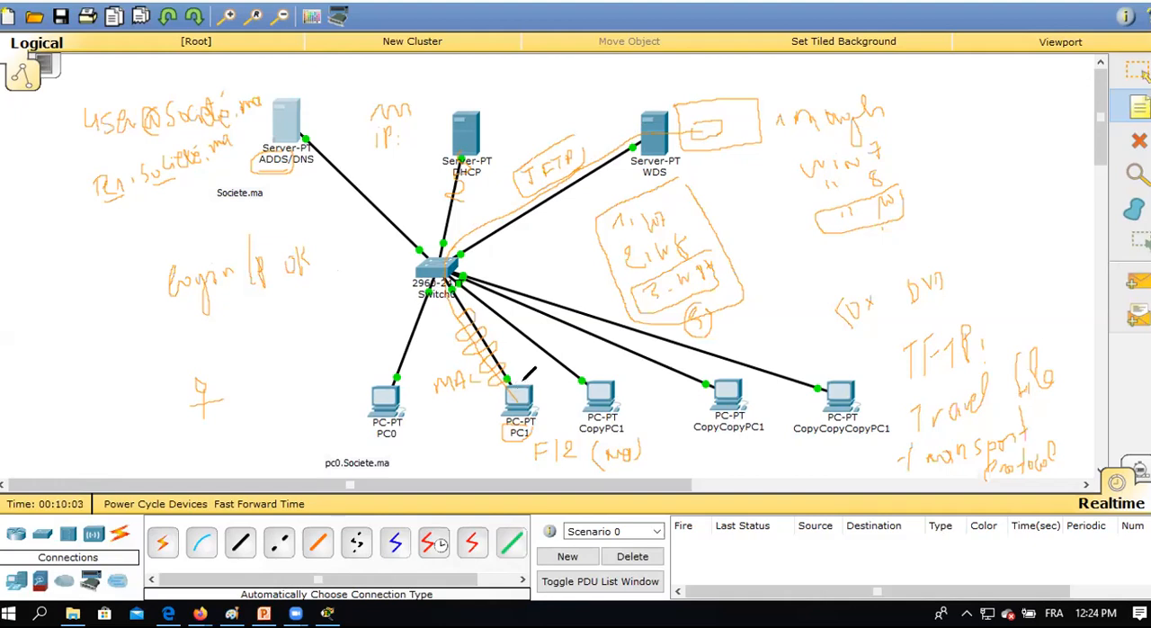
mouse_move(493, 399)
left_mouse_down()
mouse_move(531, 410)
mouse_move(536, 376)
mouse_move(513, 414)
left_mouse_up()
Bracket the list of Windows images and handwrite the deployment date 10/9/2020 with a time beneath it.
mouse_move(888, 90)
left_mouse_down()
mouse_move(919, 133)
mouse_move(915, 216)
left_mouse_up()
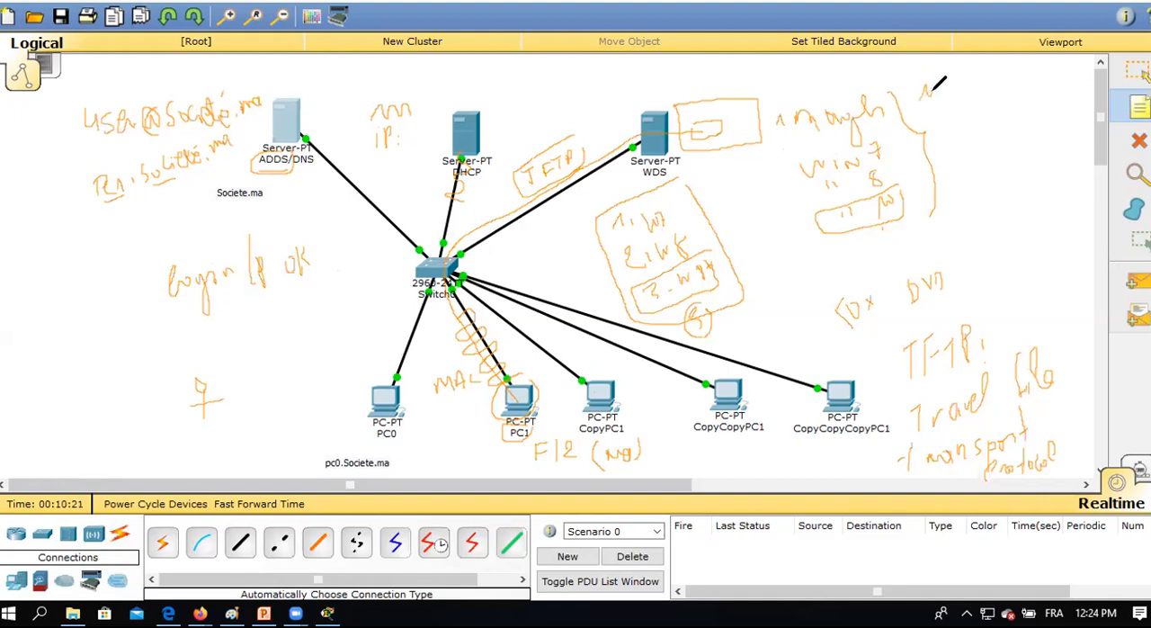
mouse_move(936, 86)
left_mouse_down()
mouse_move(944, 99)
mouse_move(960, 74)
mouse_move(968, 93)
mouse_move(986, 87)
left_mouse_up()
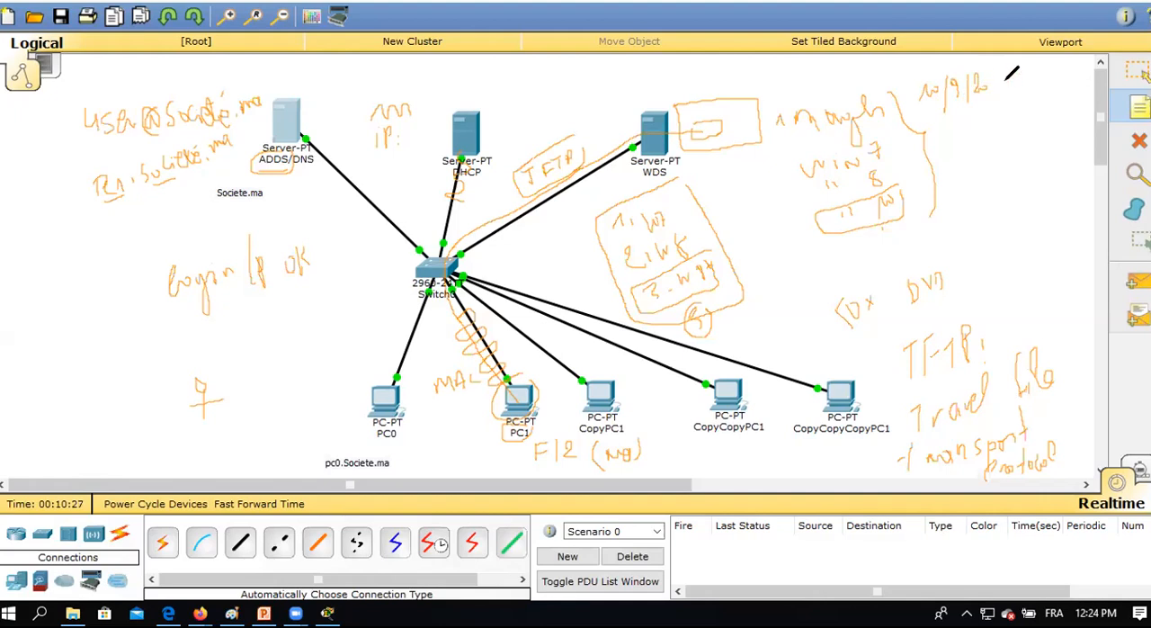
left_click_drag(995, 77, 1007, 82)
mouse_move(957, 131)
left_mouse_down()
mouse_move(980, 134)
mouse_move(985, 120)
left_mouse_up()
Circle the three PC copies and add a mark above each one as a scheduled deployment target.
mouse_move(594, 371)
left_mouse_down()
mouse_move(614, 427)
mouse_move(620, 388)
left_mouse_up()
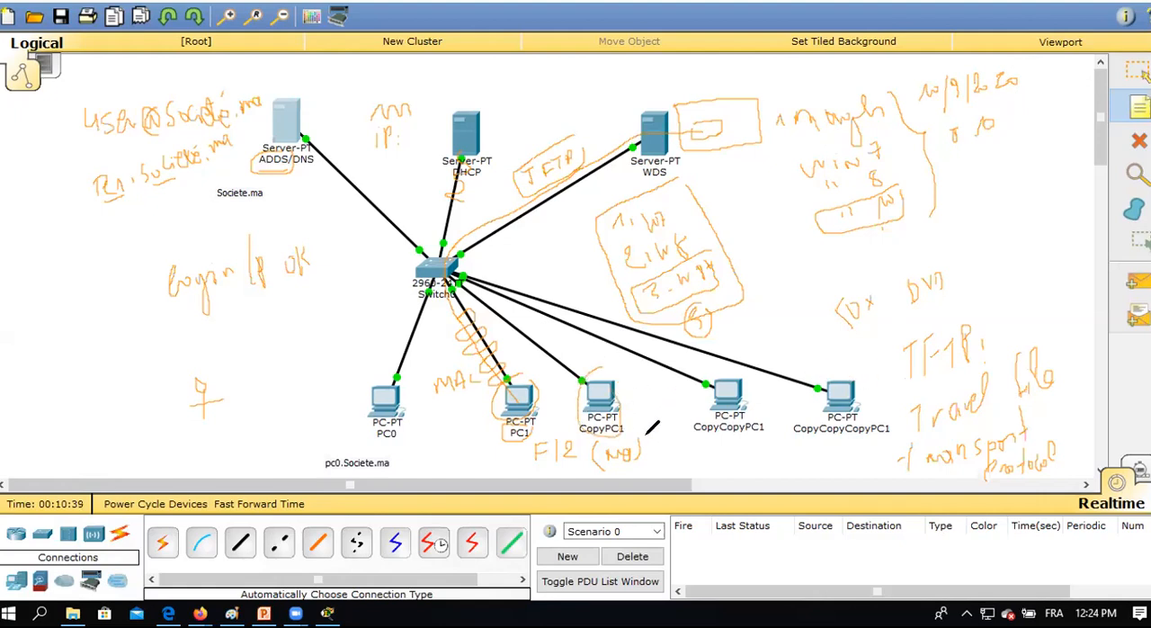
mouse_move(742, 373)
left_mouse_down()
mouse_move(703, 415)
mouse_move(750, 380)
left_mouse_up()
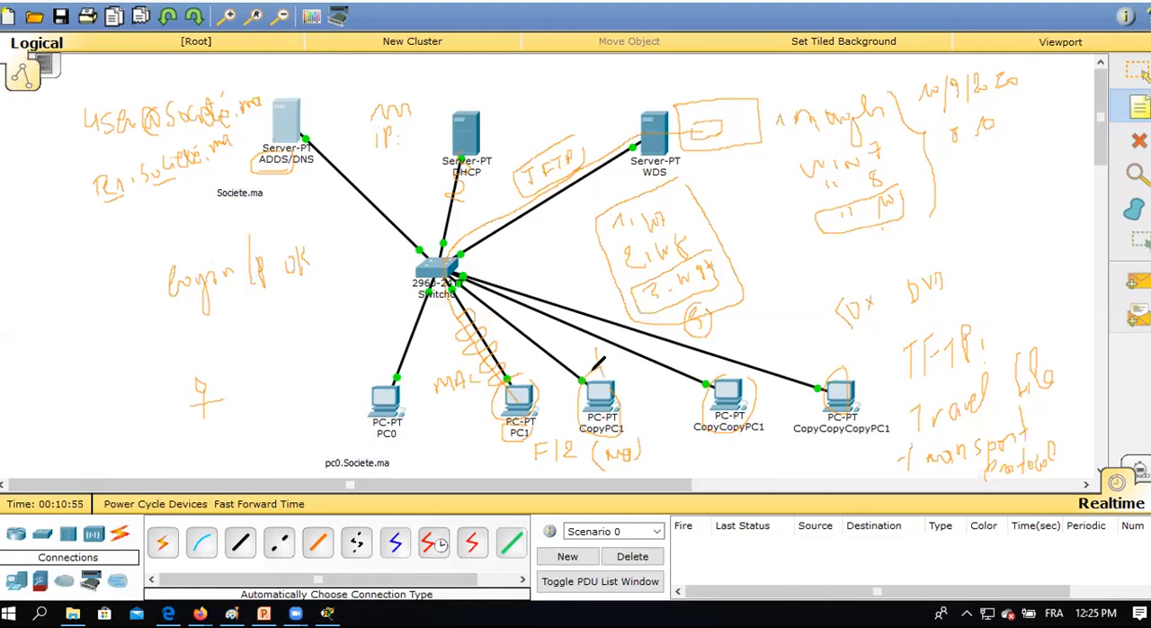
left_click_drag(700, 366, 711, 368)
left_click_drag(826, 348, 829, 364)
mouse_move(977, 83)
left_mouse_down()
mouse_move(817, 118)
mouse_move(417, 153)
mouse_move(305, 101)
mouse_move(148, 125)
mouse_move(46, 116)
mouse_move(147, 154)
mouse_move(196, 140)
mouse_move(246, 89)
mouse_move(87, 118)
mouse_move(206, 159)
mouse_move(308, 160)
mouse_move(51, 179)
mouse_move(219, 270)
mouse_move(220, 236)
mouse_move(272, 257)
mouse_move(225, 391)
mouse_move(197, 393)
mouse_move(462, 342)
mouse_move(452, 314)
mouse_move(624, 193)
mouse_move(676, 272)
mouse_move(587, 410)
mouse_move(471, 448)
mouse_move(624, 452)
mouse_move(470, 396)
mouse_move(779, 396)
mouse_move(932, 468)
mouse_move(1049, 457)
mouse_move(993, 459)
mouse_move(972, 397)
mouse_move(989, 419)
mouse_move(912, 298)
mouse_move(918, 280)
mouse_move(882, 177)
mouse_move(792, 125)
mouse_move(955, 99)
mouse_move(989, 74)
mouse_move(951, 142)
mouse_move(856, 169)
mouse_move(809, 160)
mouse_move(905, 181)
mouse_move(892, 211)
mouse_move(729, 298)
mouse_move(689, 282)
mouse_move(698, 336)
mouse_move(866, 326)
mouse_move(837, 300)
mouse_move(777, 362)
mouse_move(689, 378)
mouse_move(710, 363)
mouse_move(649, 441)
left_mouse_up()
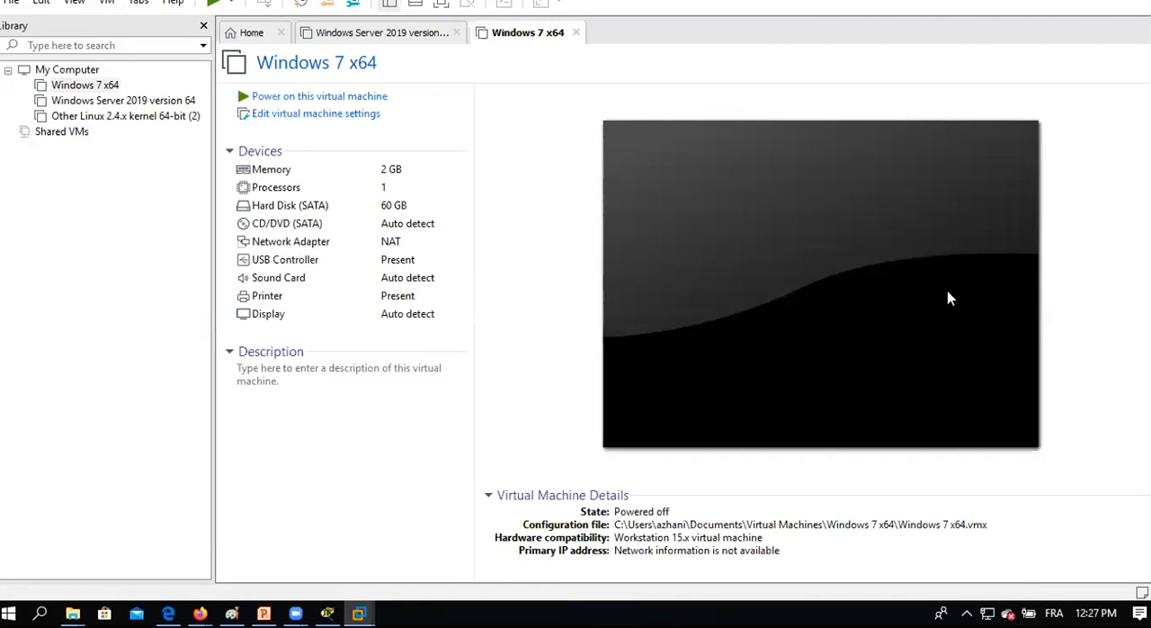
Switch to VMware Workstation and power on the Windows Server 2019 version 64 virtual machine.
left_click(142, 100)
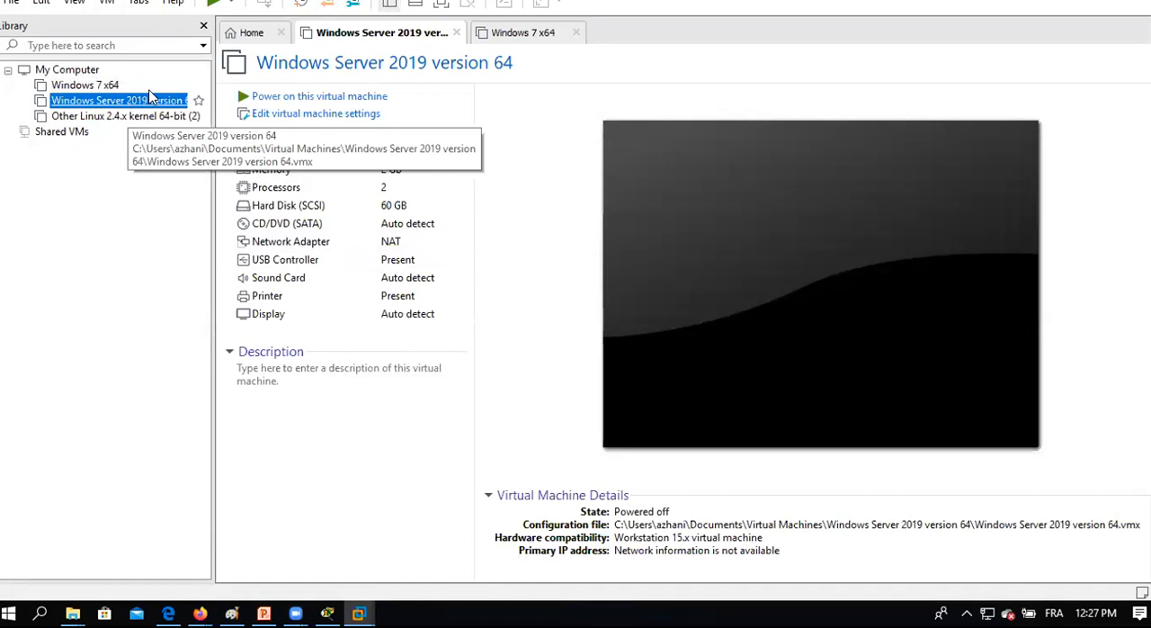
left_click(289, 98)
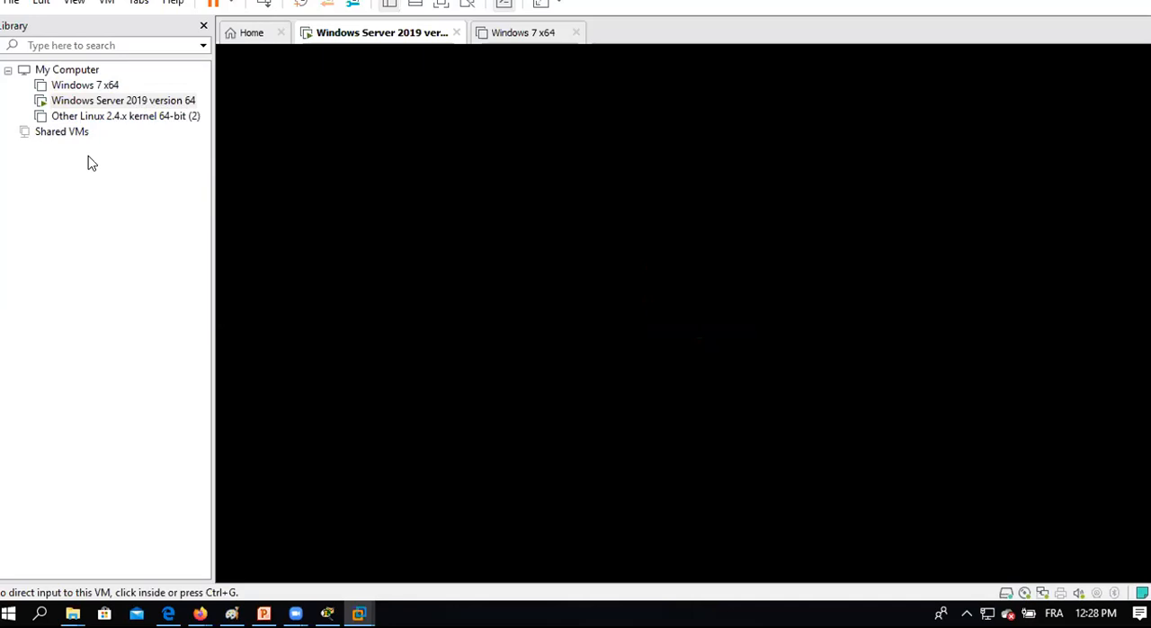
left_click(566, 380)
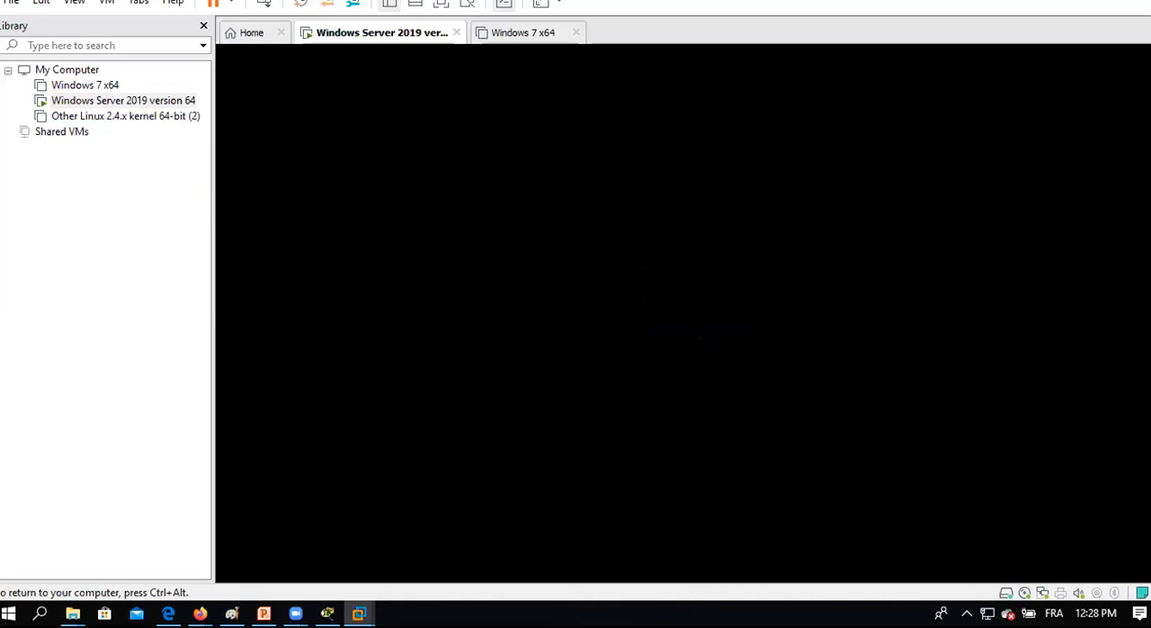
key("ctrl+alt")
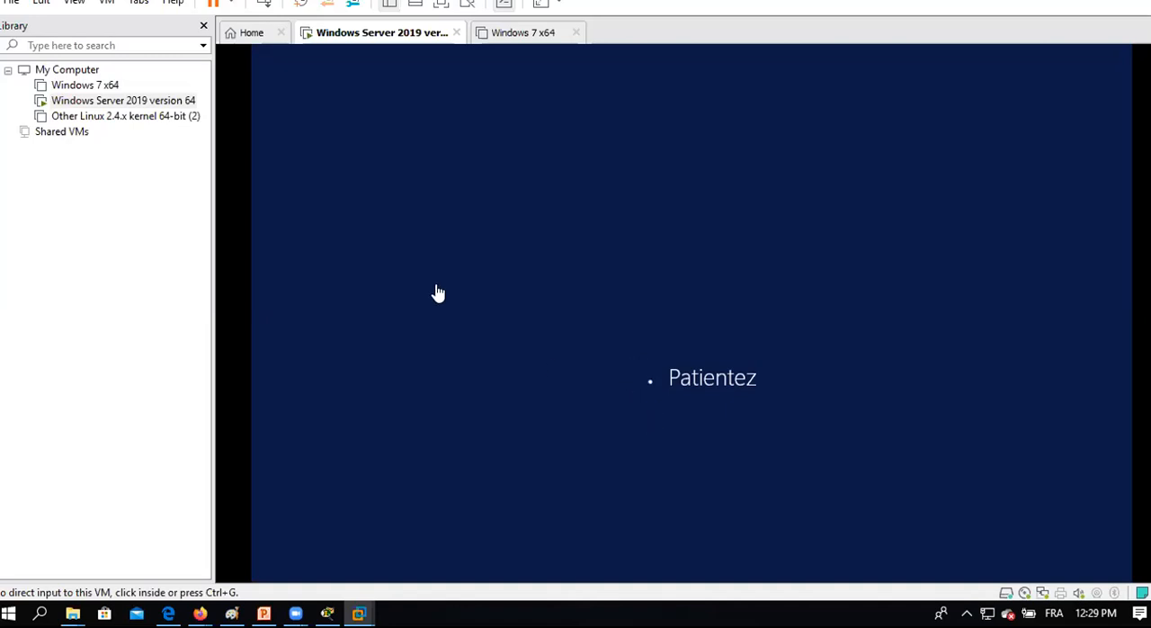
Power on the Windows 7 x64 virtual machine and return to the Windows Server 2019 machine's sign-in screen.
left_click(109, 85)
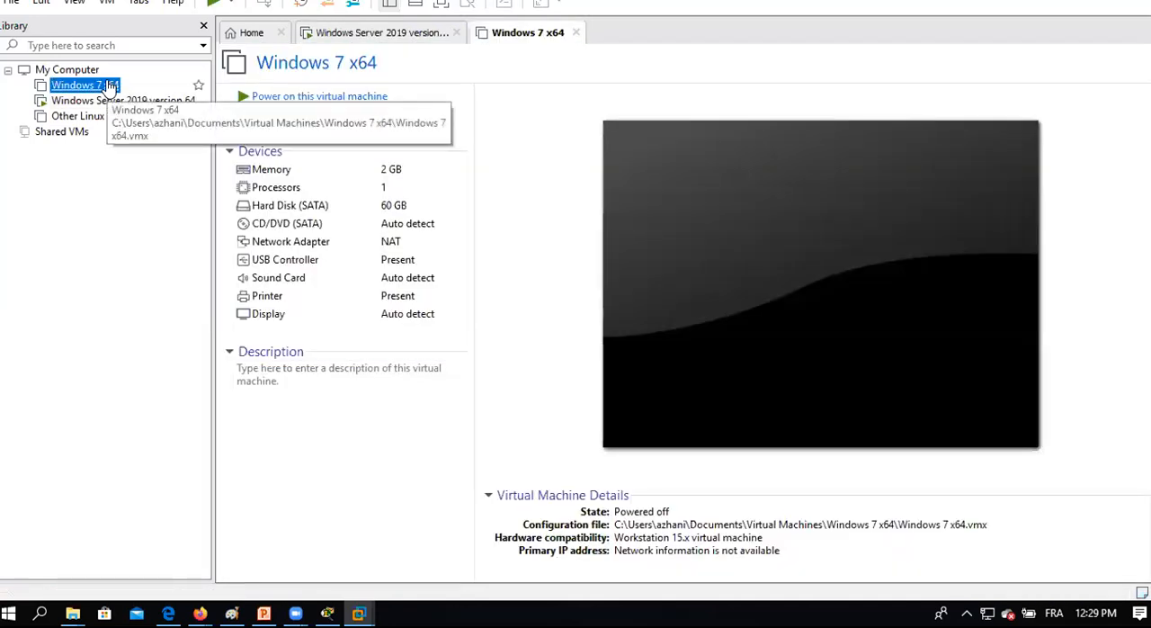
left_click(277, 98)
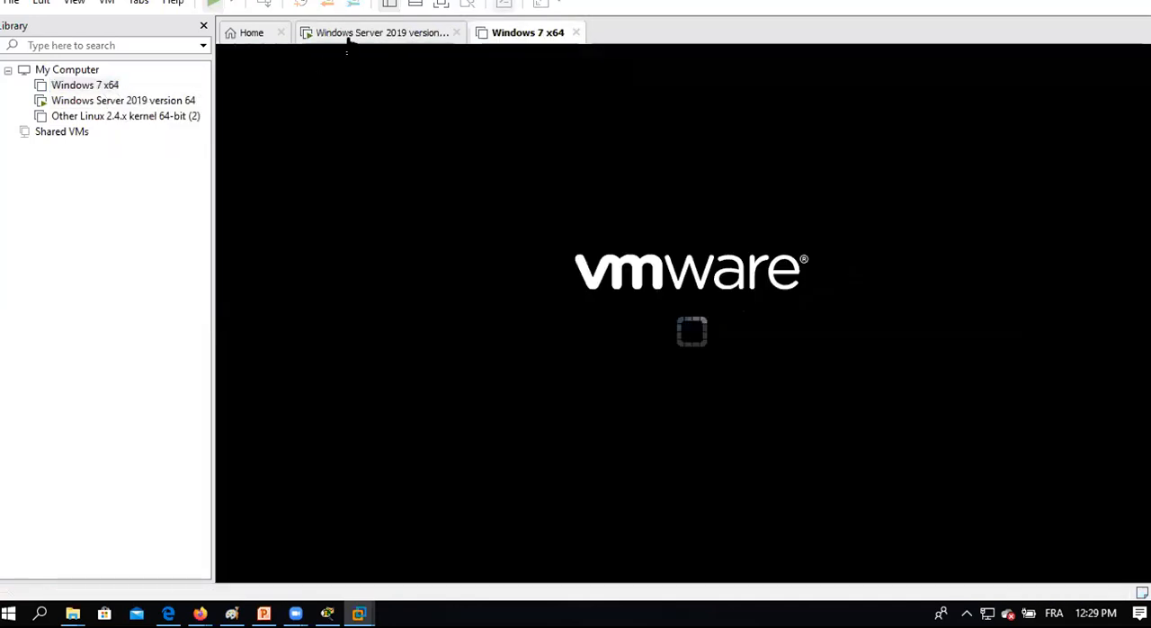
left_click(352, 36)
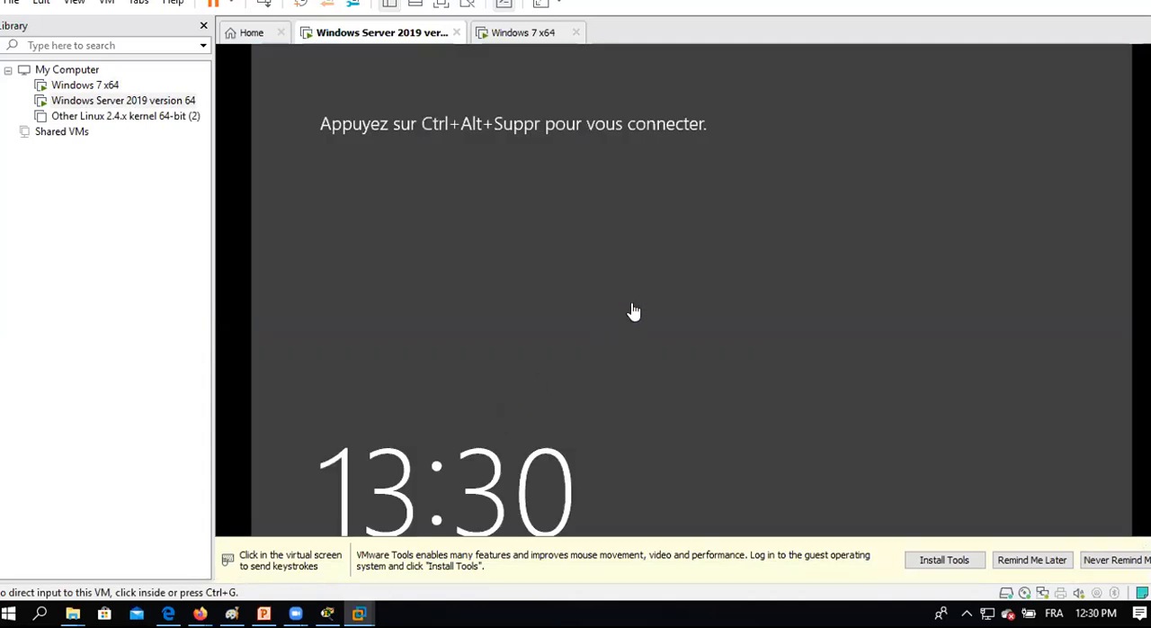
left_click(633, 305)
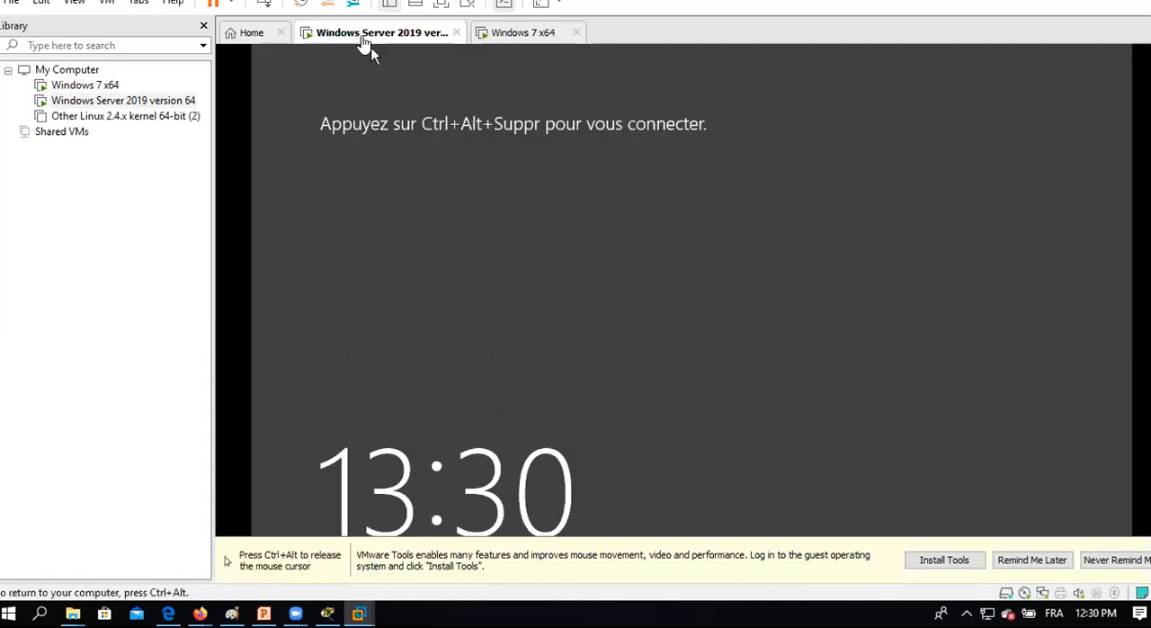
key("ctrl+alt")
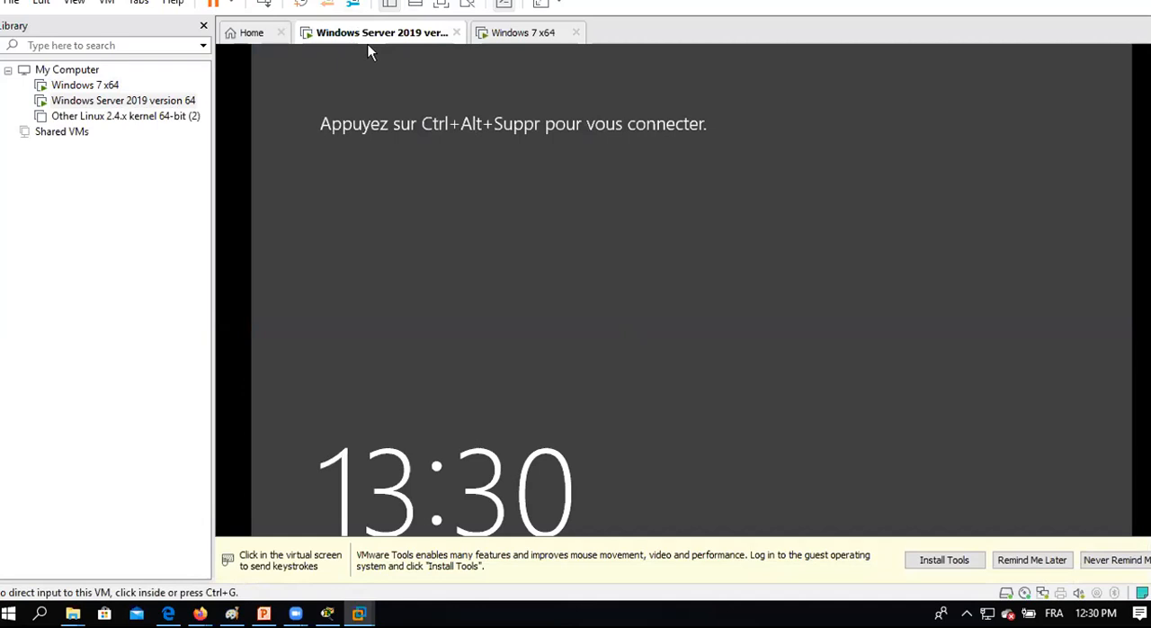
Sign in to the Windows Server 2019 version 64 virtual machine as CCINFO\Administrateur by entering the account password.
left_click(368, 45)
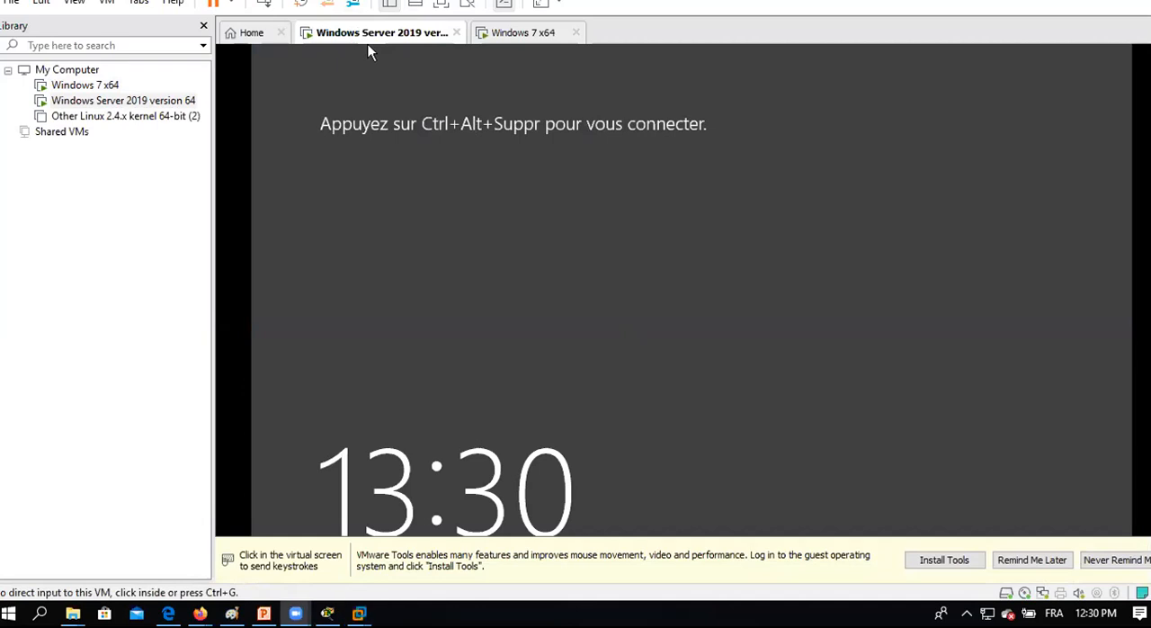
left_click(275, 14)
left_click(545, 210)
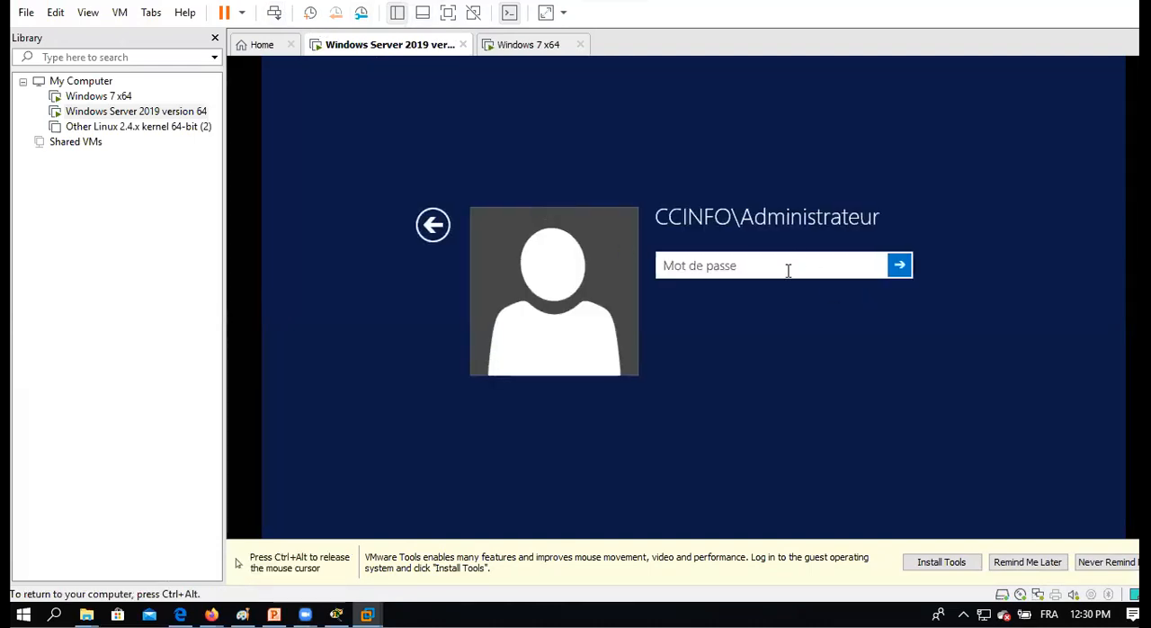
type("****")
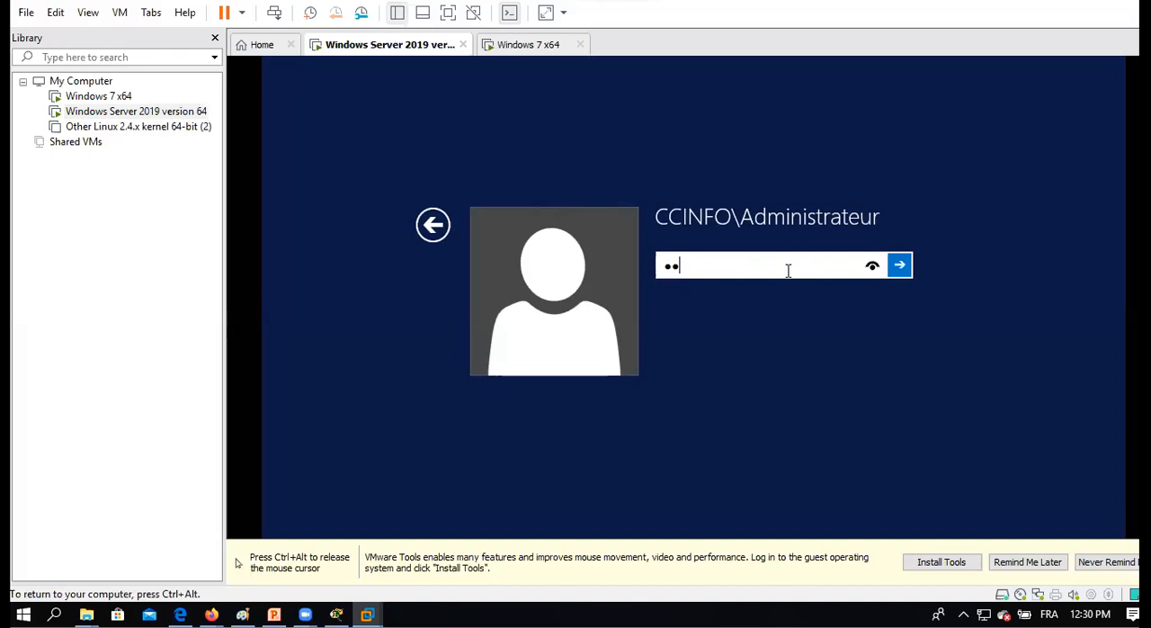
type("*****")
left_click(899, 265)
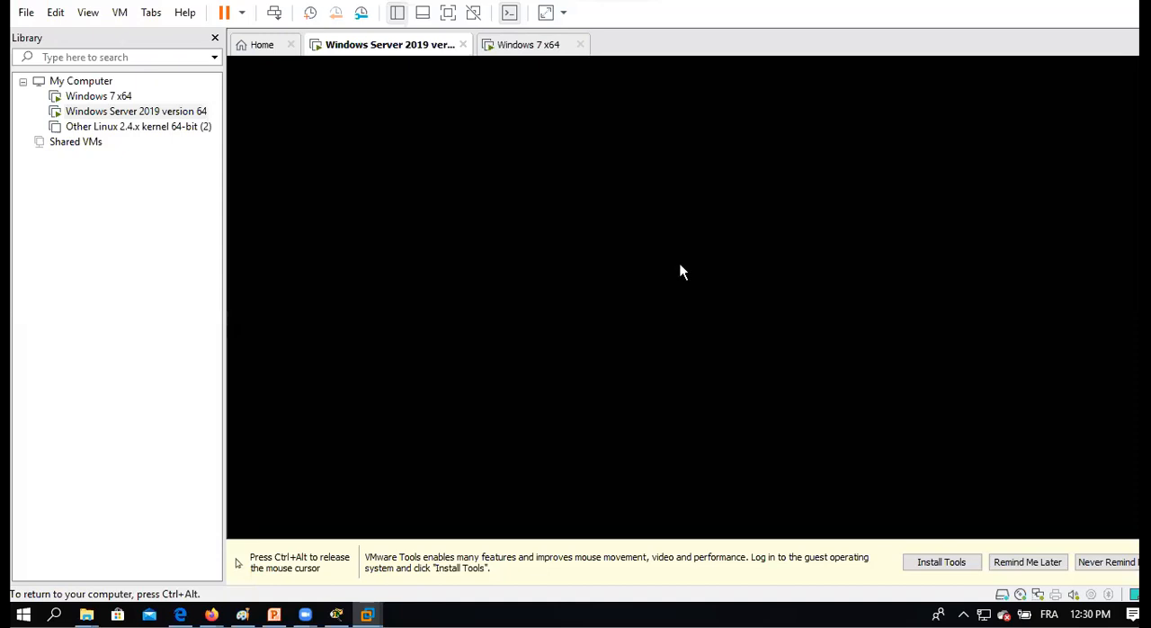
key("ctrl+alt")
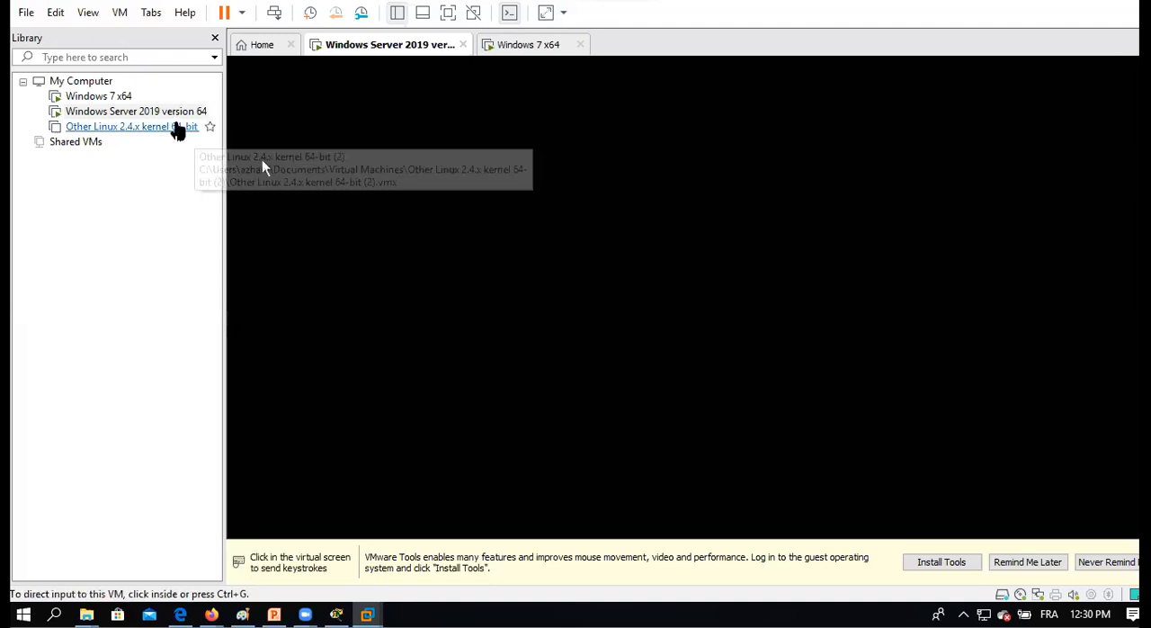
Check the startup progress of the Windows 7 x64 and Windows Server 2019 machines, ending on the server's desktop.
left_click(124, 99)
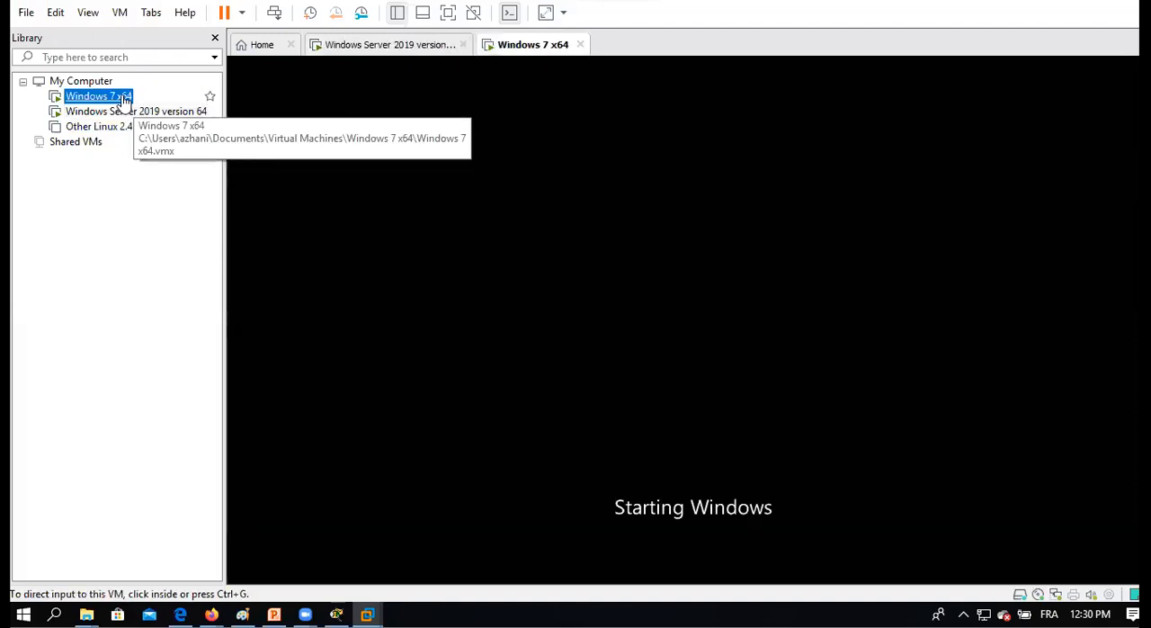
left_click(144, 114)
left_click(106, 99)
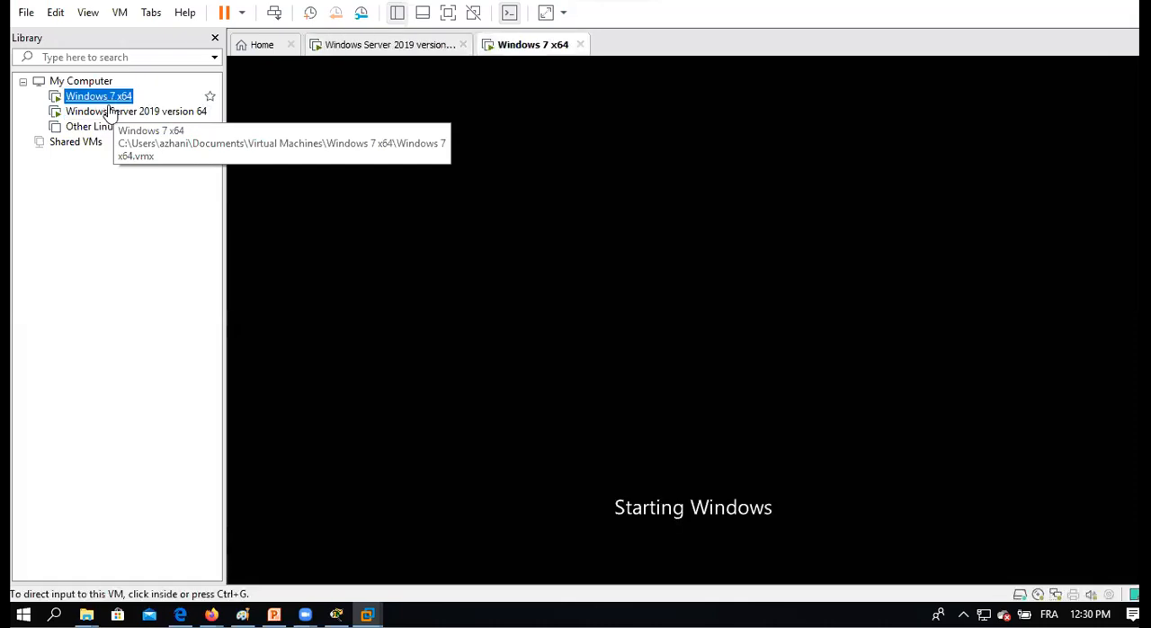
left_click(115, 113)
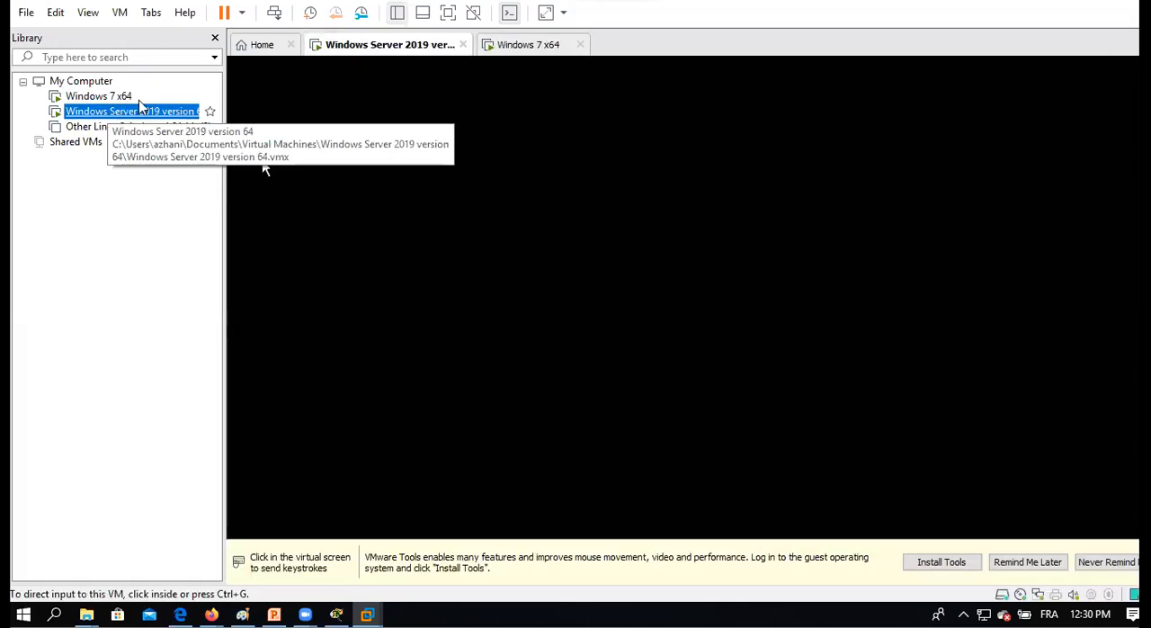
left_click(624, 226)
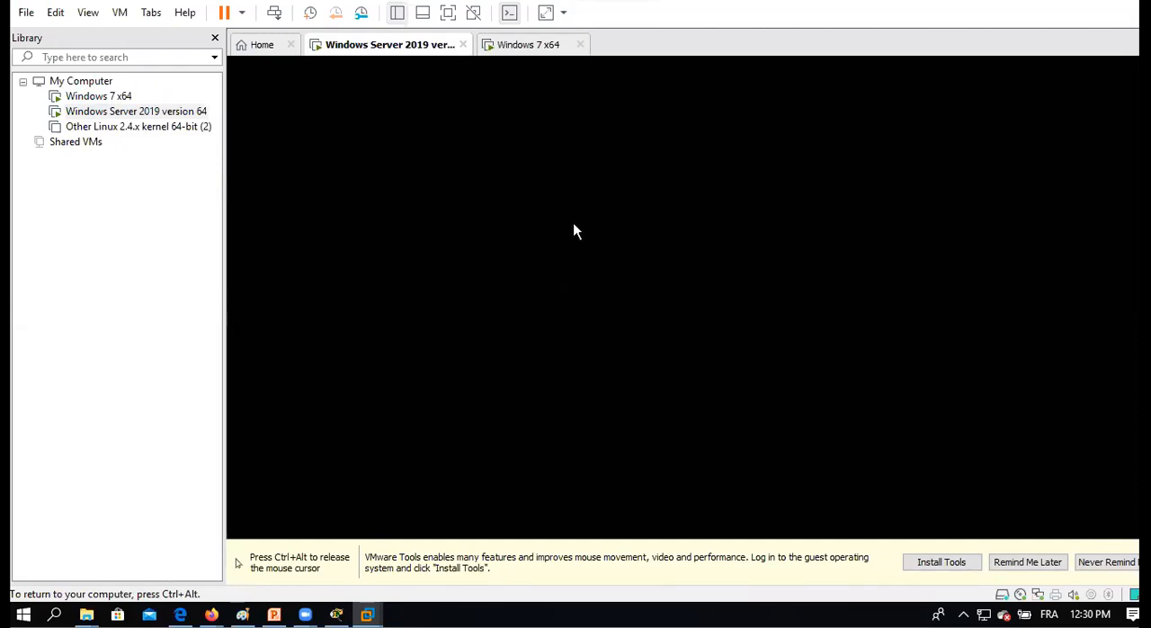
key("ctrl+alt")
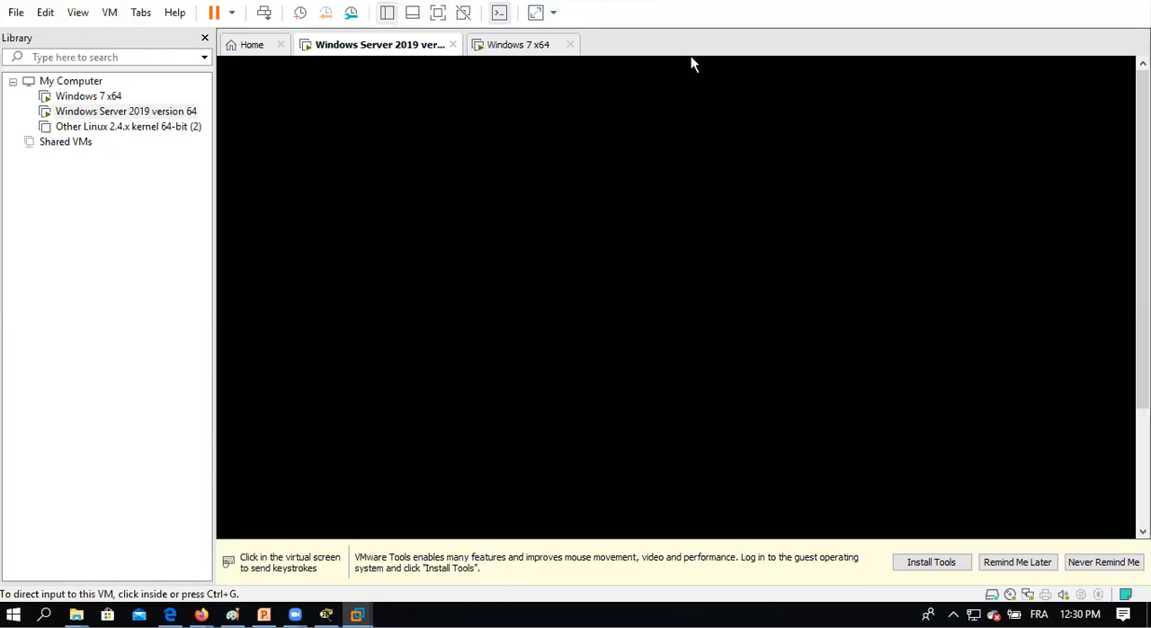
left_click(692, 60)
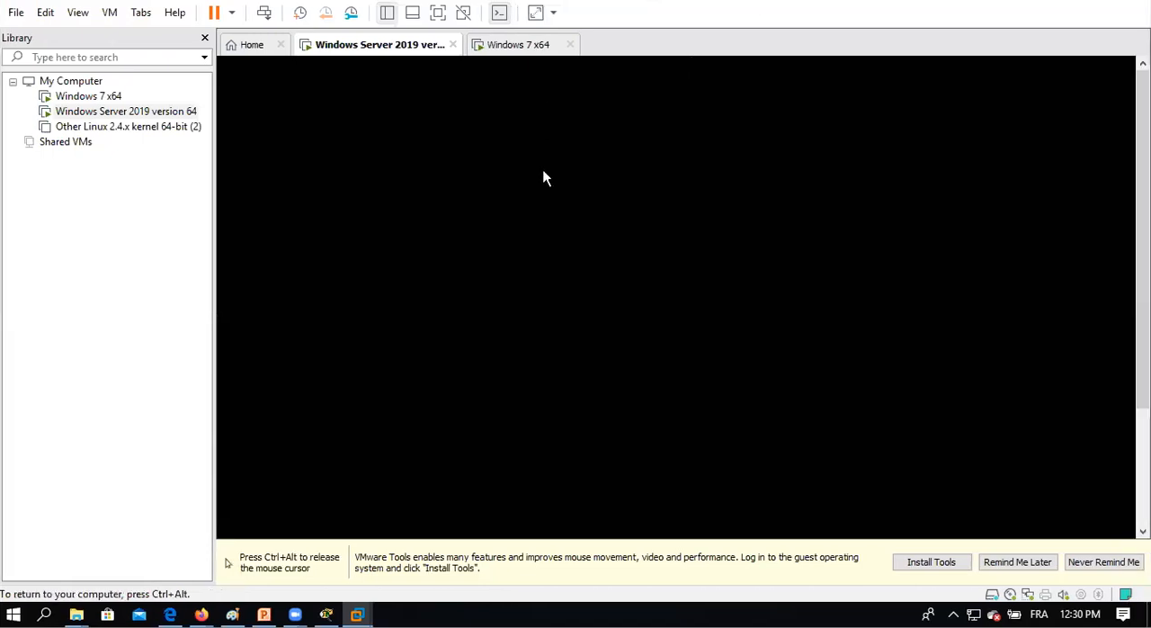
key("ctrl+alt")
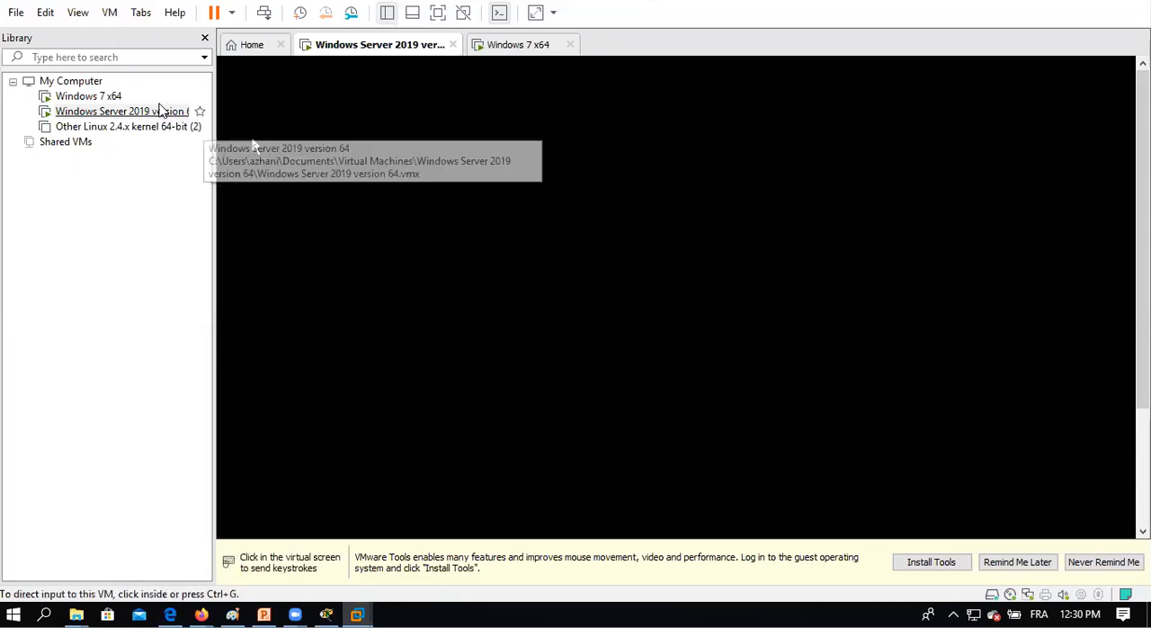
left_click(109, 101)
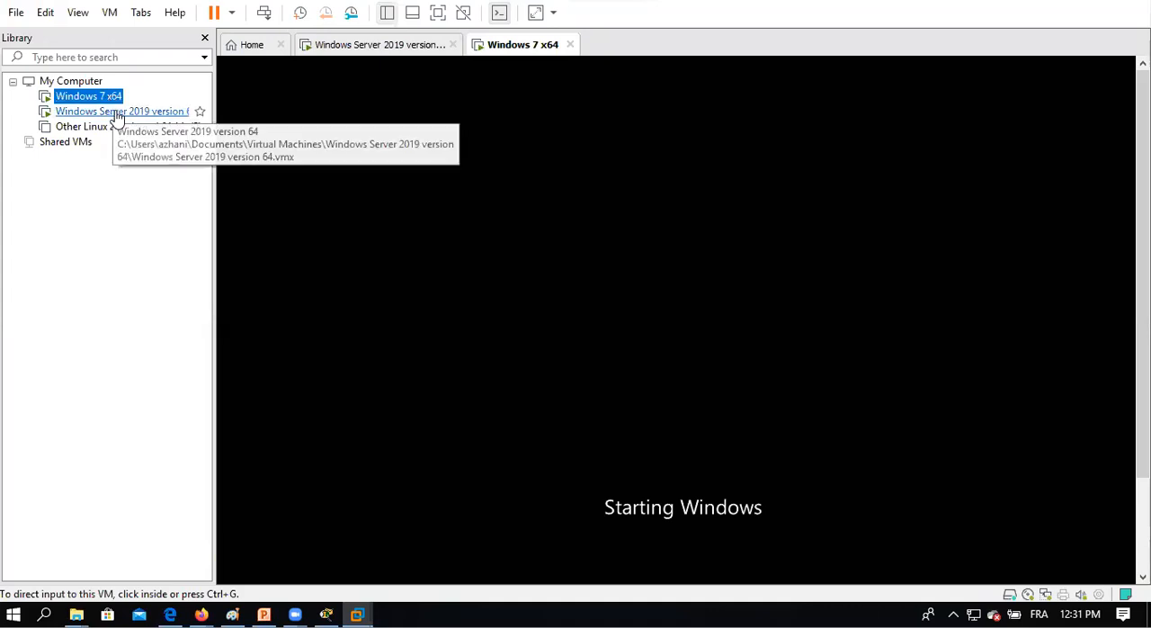
left_click(115, 111)
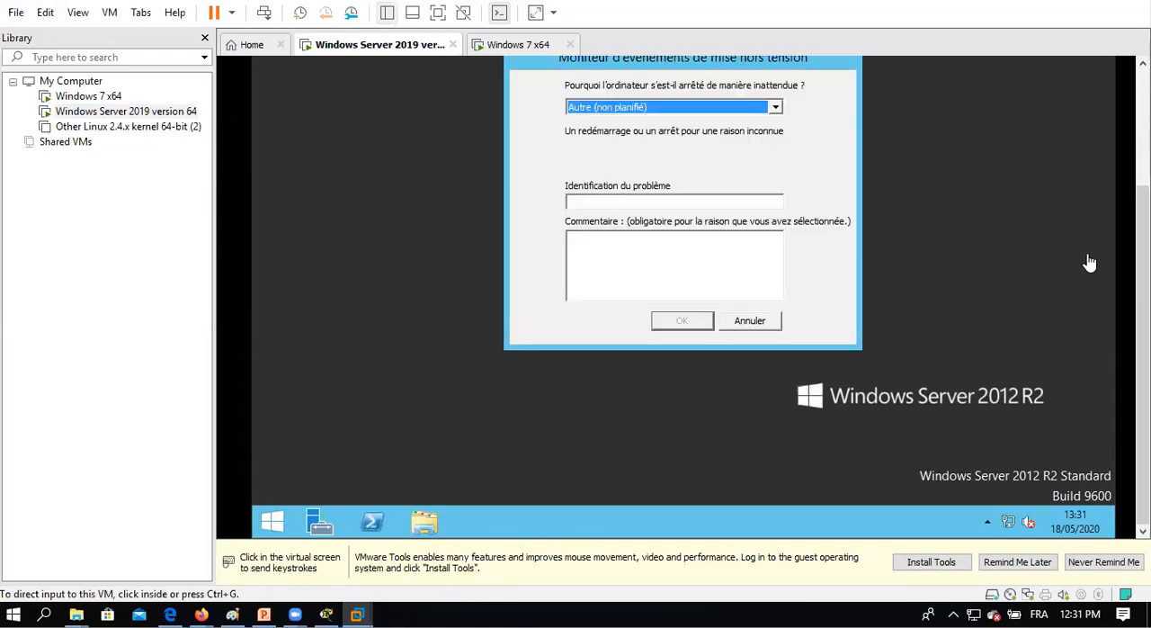
Cancel the unexpected shutdown event dialog on the server and open Gestionnaire de serveur.
left_click(769, 330)
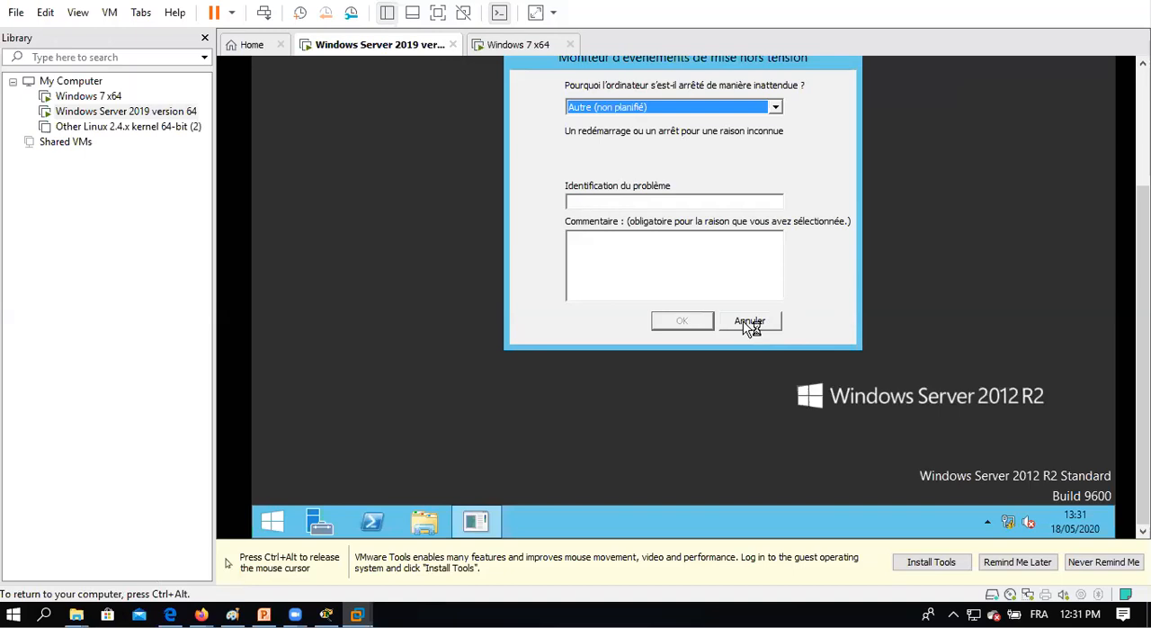
left_click(748, 323)
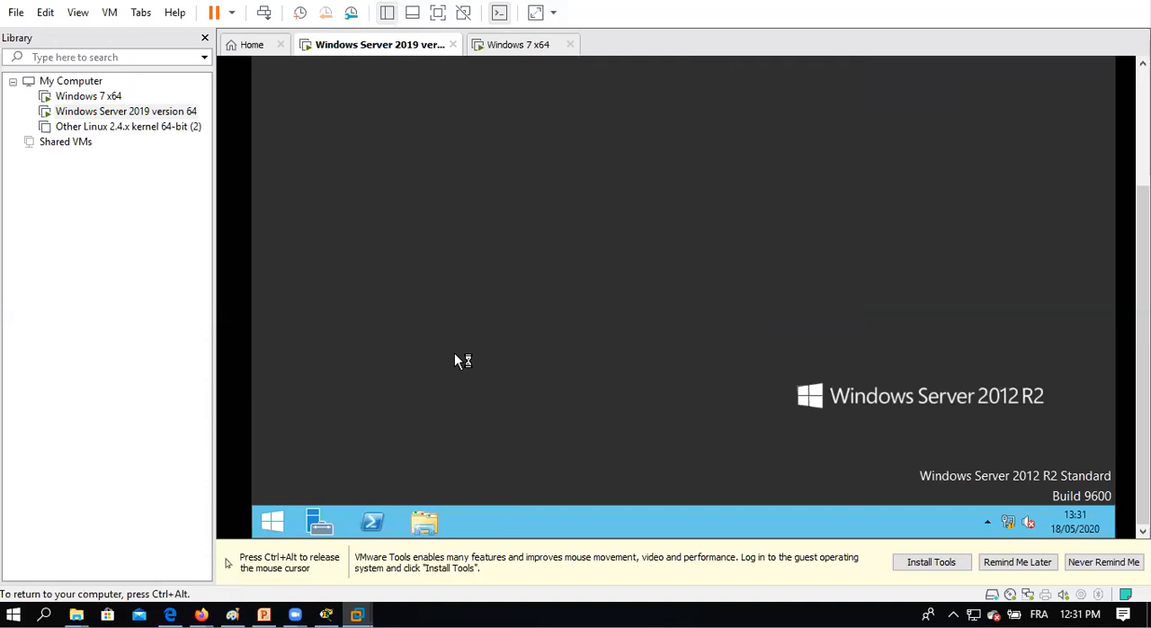
key("ctrl+alt")
left_click(316, 523)
key("ctrl+alt")
left_click_drag(1143, 337, 1143, 222)
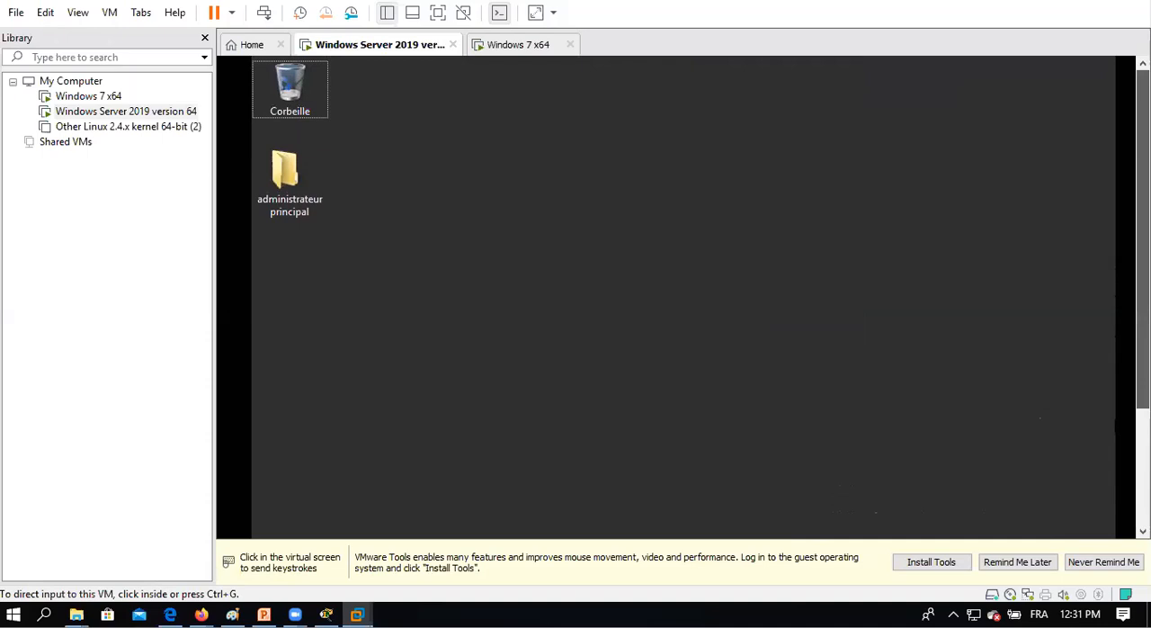
left_click_drag(1143, 240, 1143, 353)
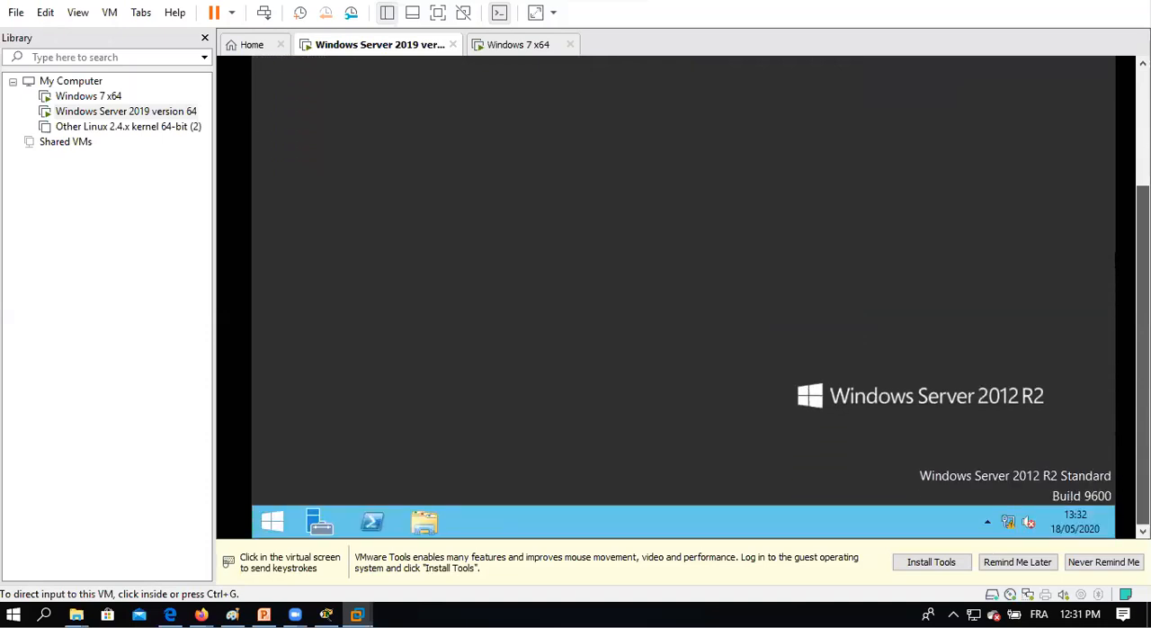
left_click(310, 521)
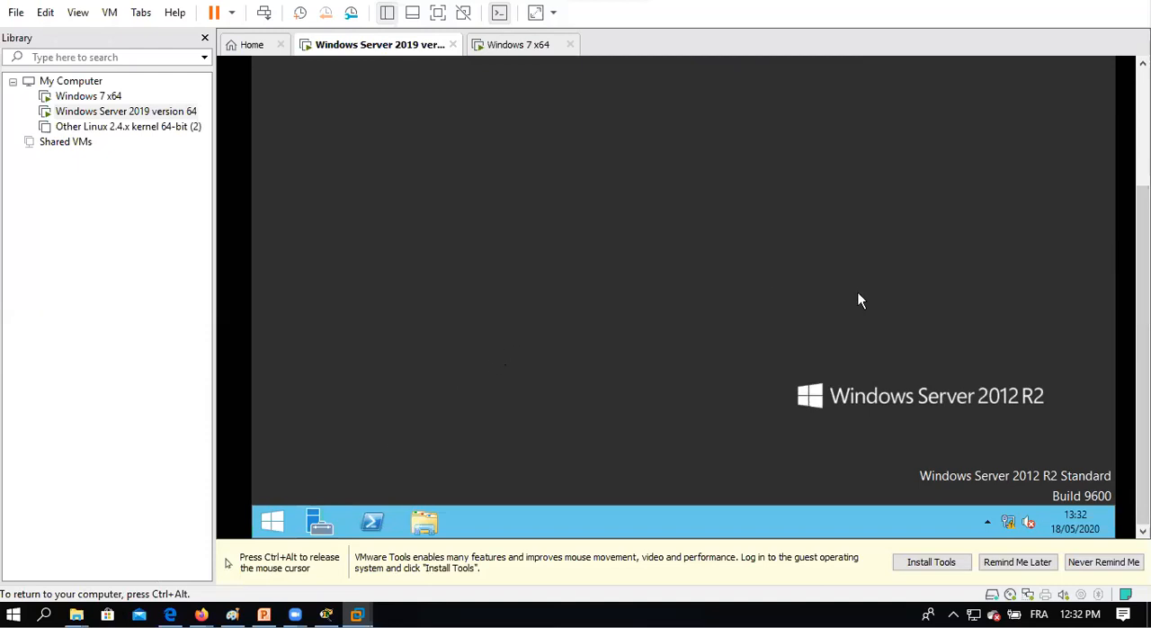
key("ctrl+alt")
left_click_drag(1143, 315, 1143, 199)
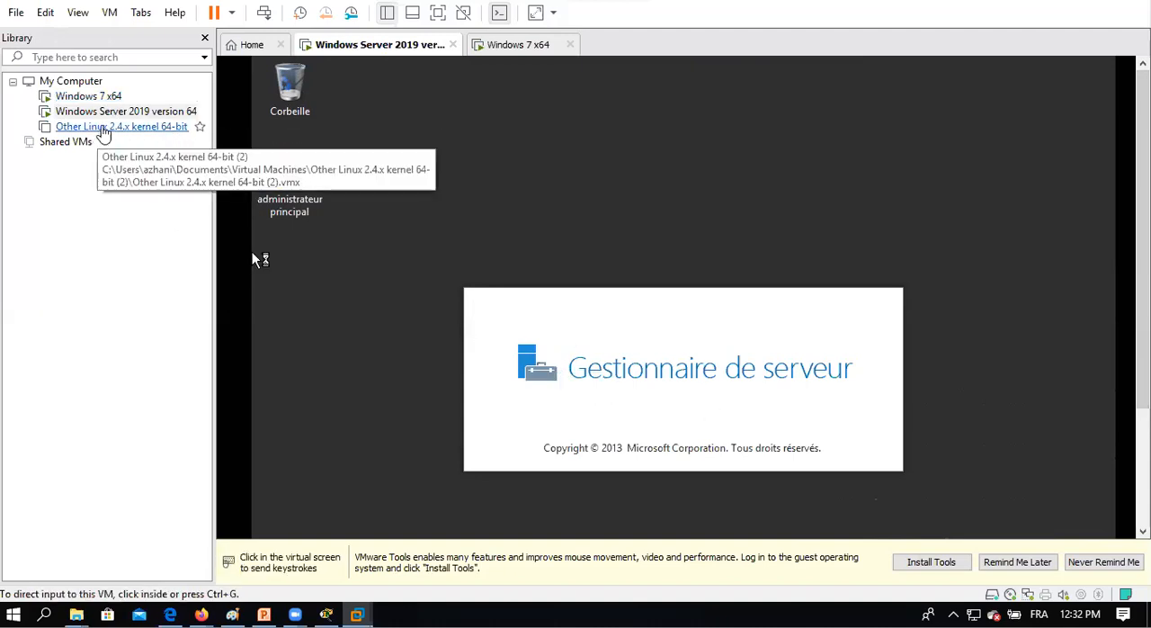
Check how far Windows 7 x64 has started, and return to the Windows Server 2019 machine.
left_click(90, 96)
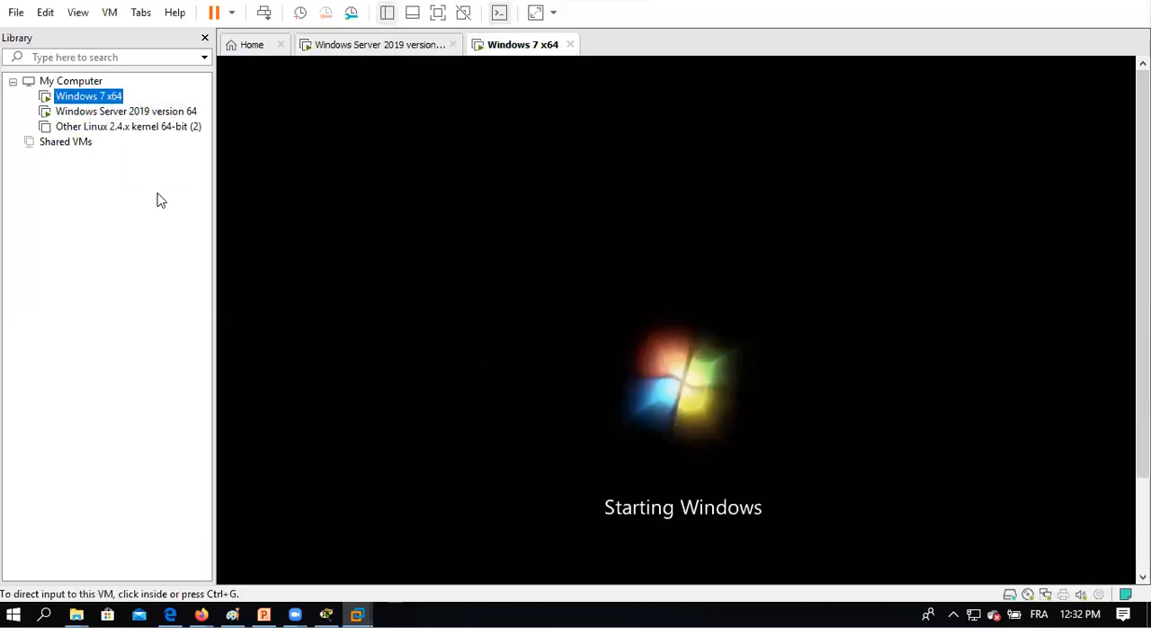
left_click(99, 112)
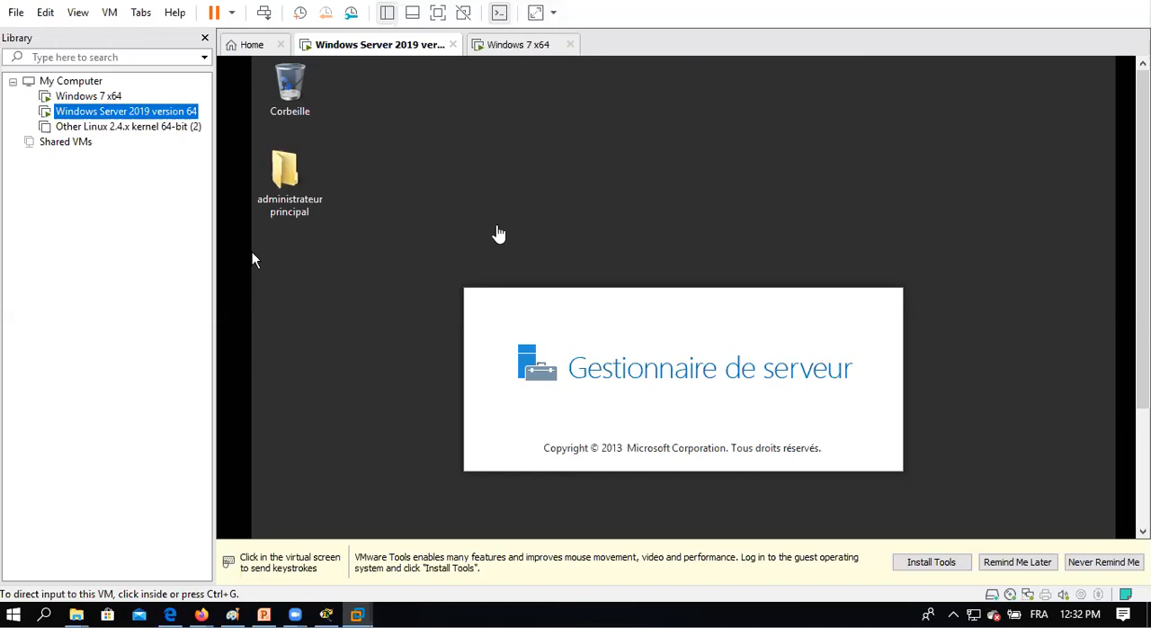
double_click(99, 101)
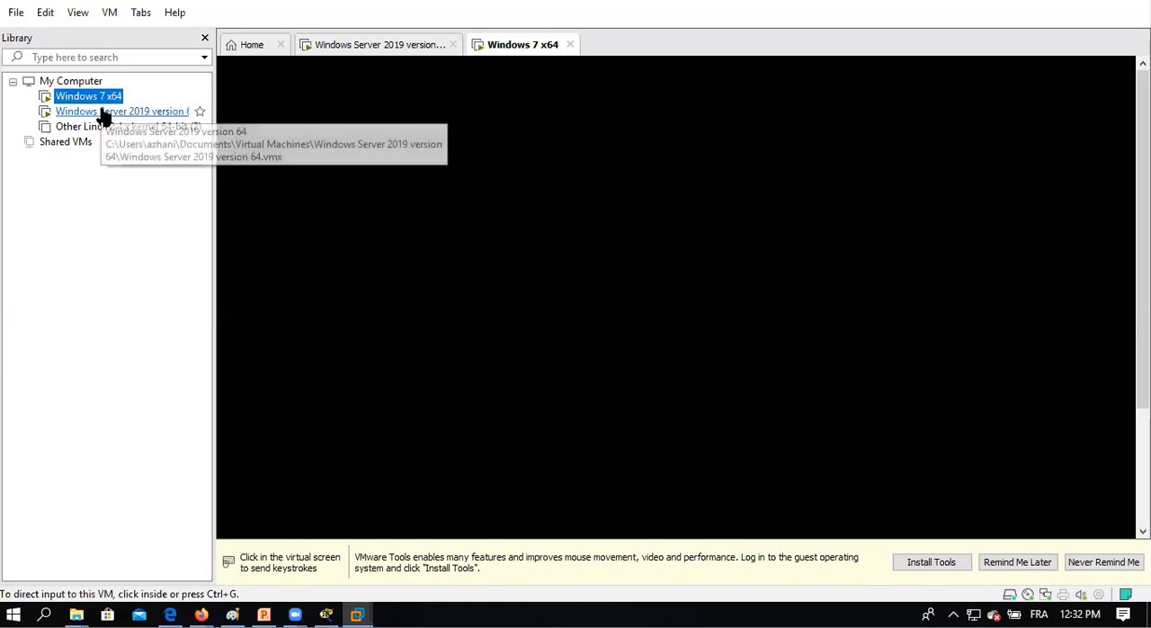
left_click(103, 111)
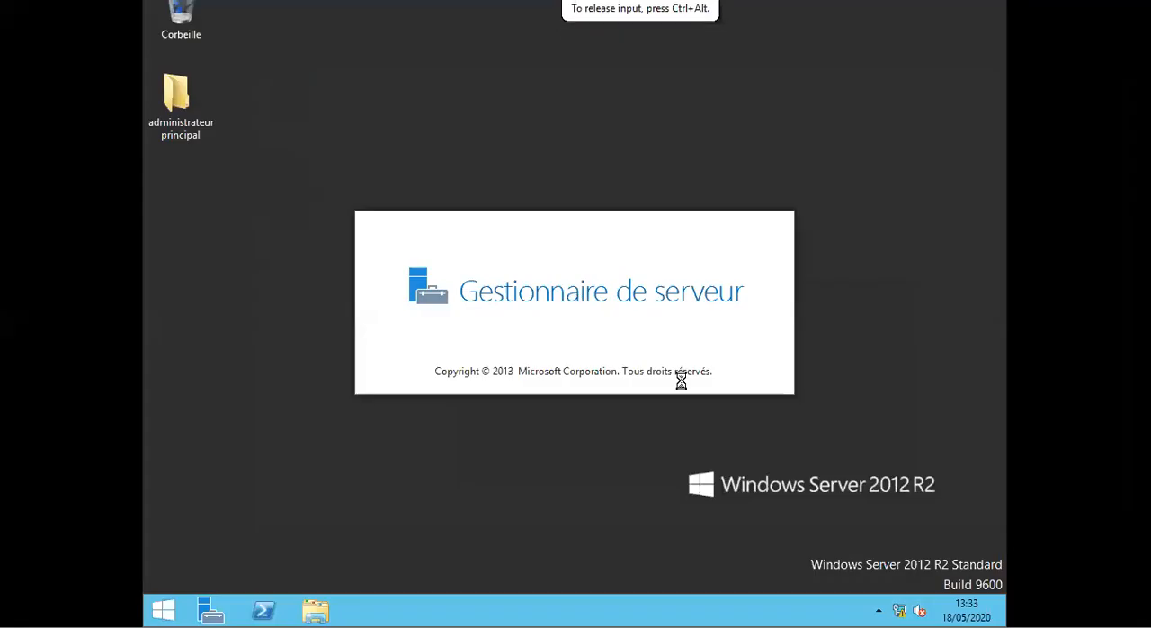
Show the server virtual machine in full screen and review the Gestionnaire de serveur dashboard with its roles.
left_click(438, 14)
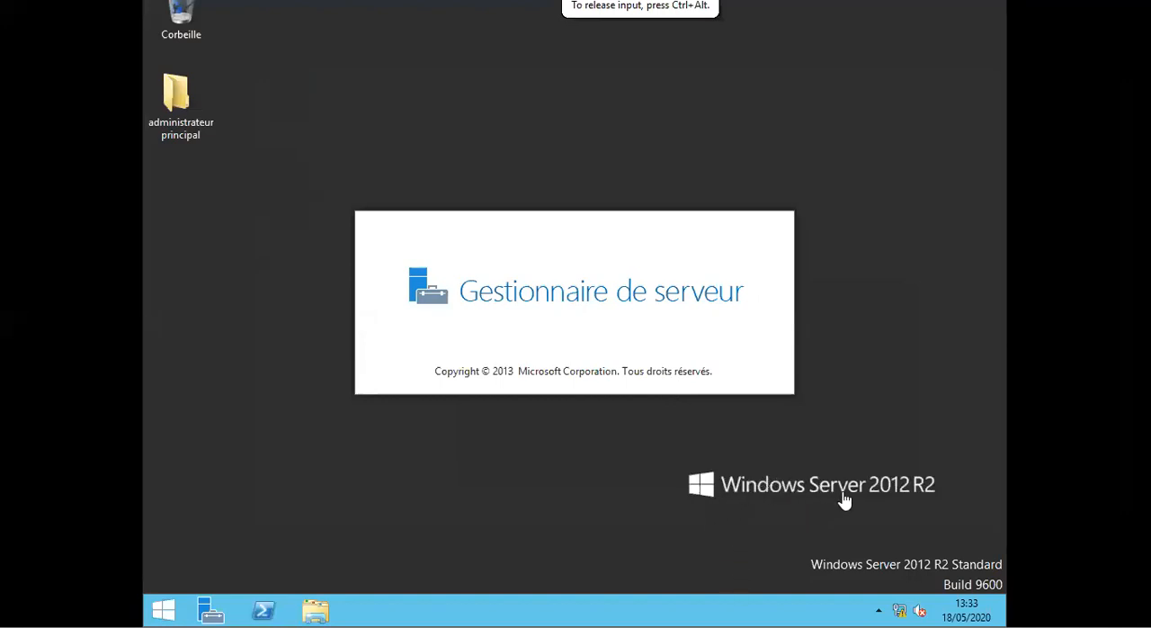
left_click(755, 542)
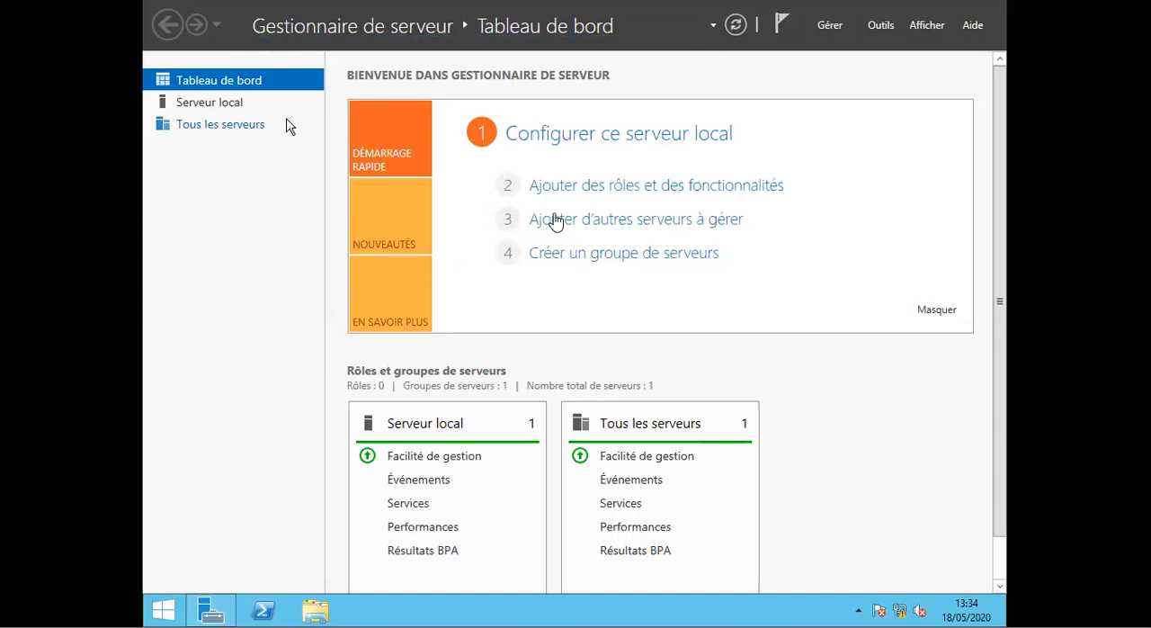
left_click(611, 190)
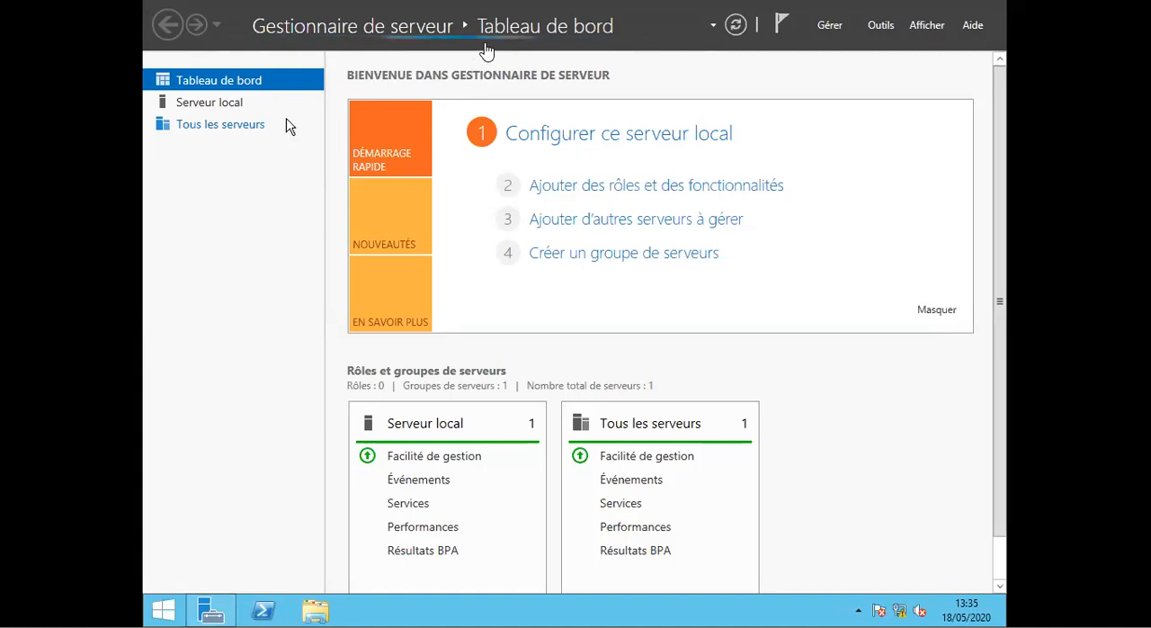
left_click(998, 412)
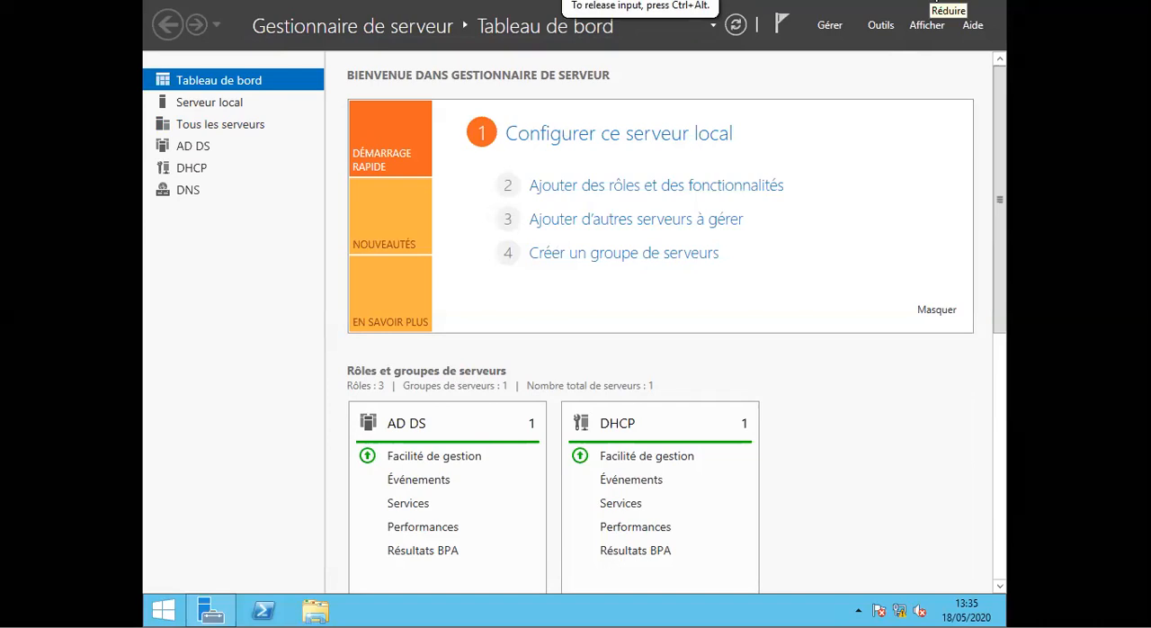
Minimize Gestionnaire de serveur and return the virtual machine from full screen to the VMware window.
left_click(944, 2)
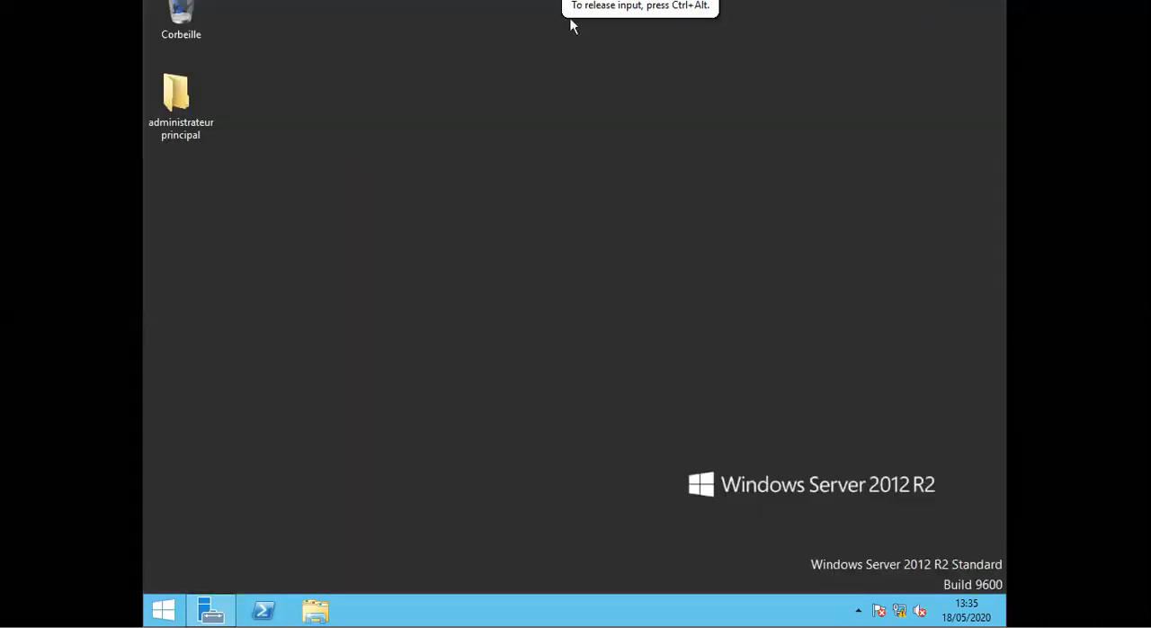
mouse_move(575, 9)
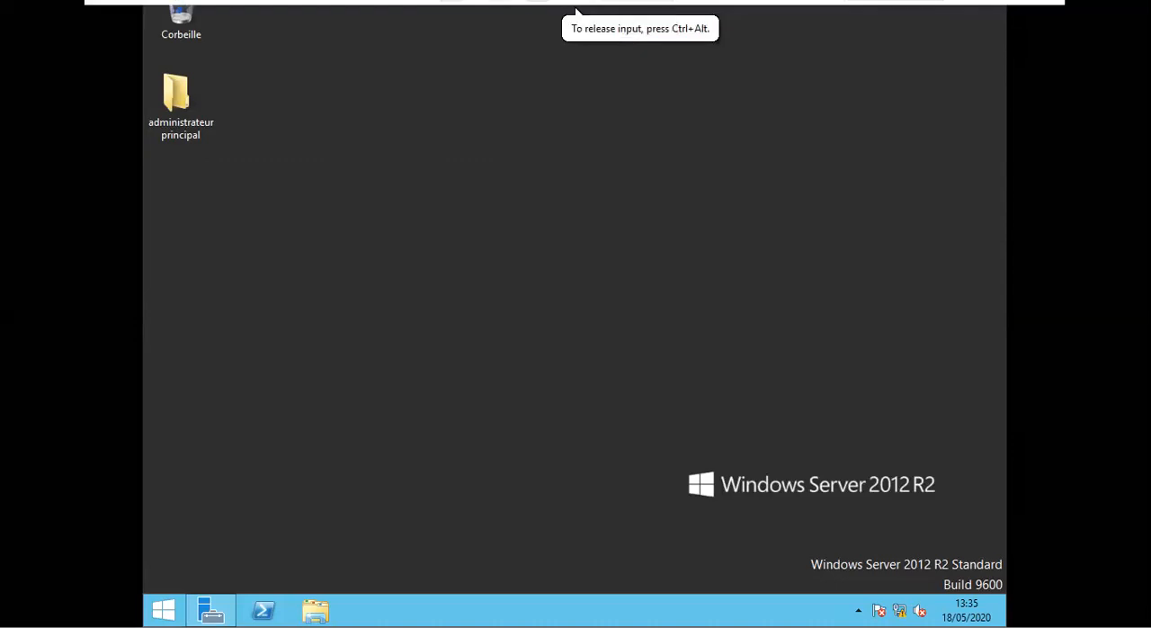
key("ctrl+alt+Return")
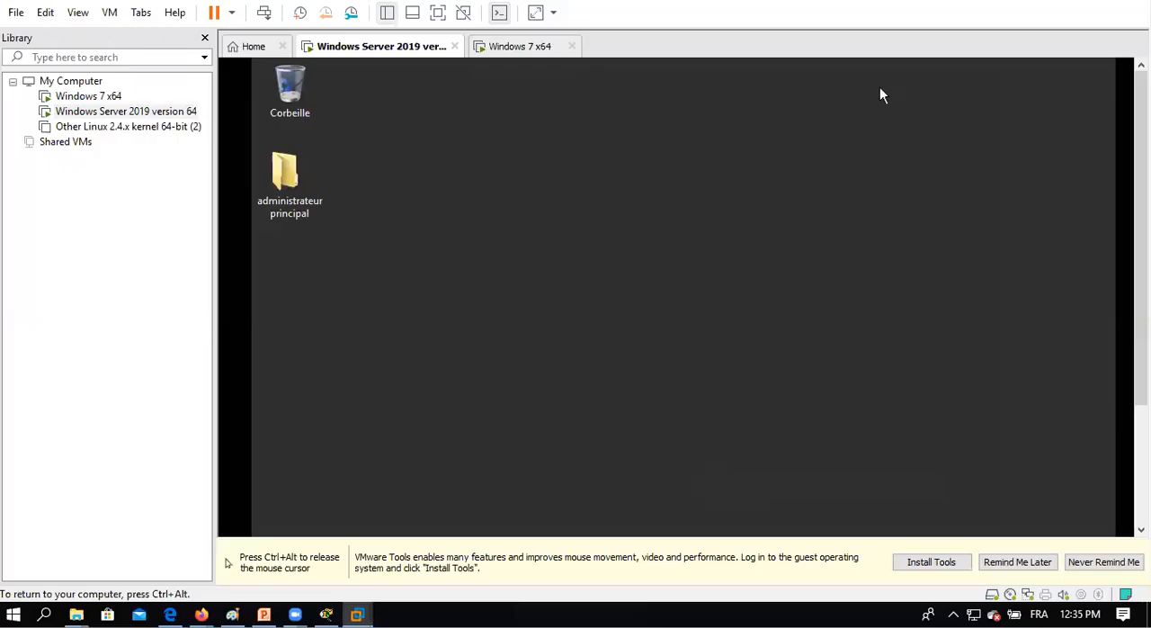
key("ctrl+alt")
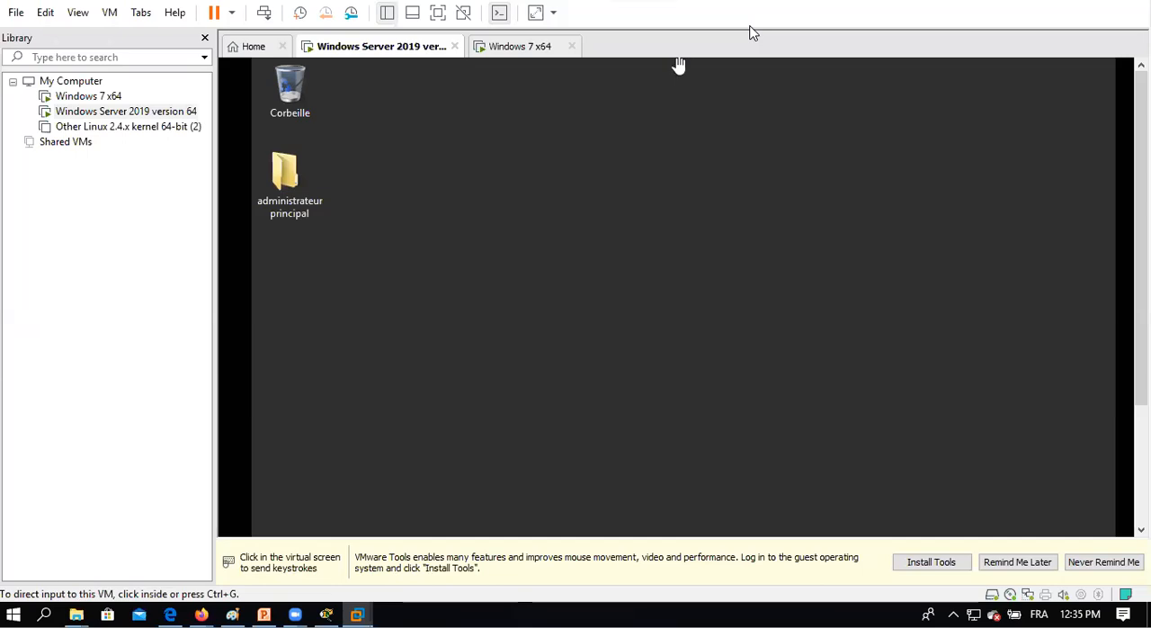
left_click(622, 258)
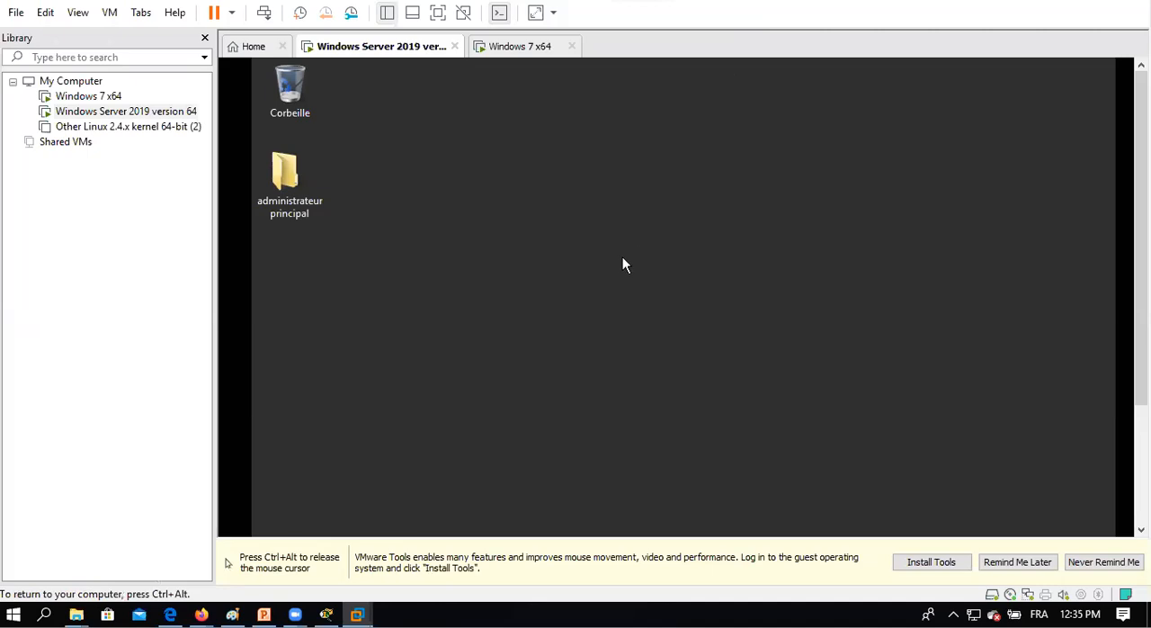
Switch to Paint and draw a large upright rectangle below the title with a smaller flat rectangle beside it.
key("ctrl+alt")
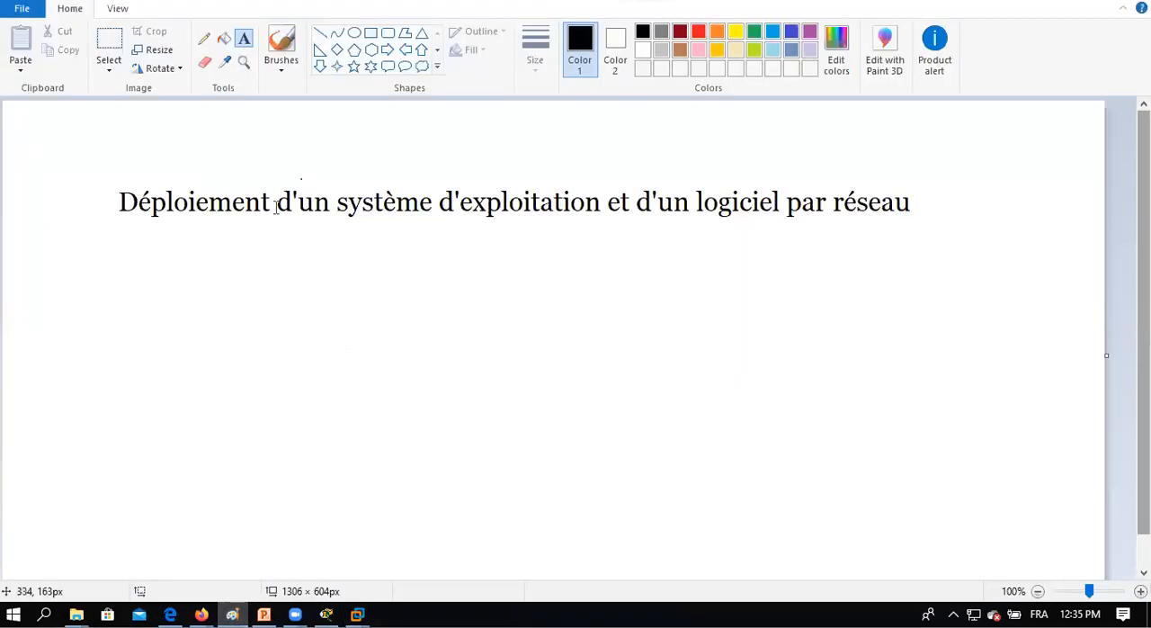
left_click(371, 32)
left_click_drag(389, 284, 553, 467)
left_click(574, 301)
left_click_drag(574, 286, 742, 353)
Handwrite C: inside the smaller rectangle with the Pencil tool and start the label WIND beside it.
left_click(204, 39)
mouse_move(638, 304)
left_mouse_down()
mouse_move(612, 310)
mouse_move(637, 330)
mouse_move(649, 311)
left_mouse_up()
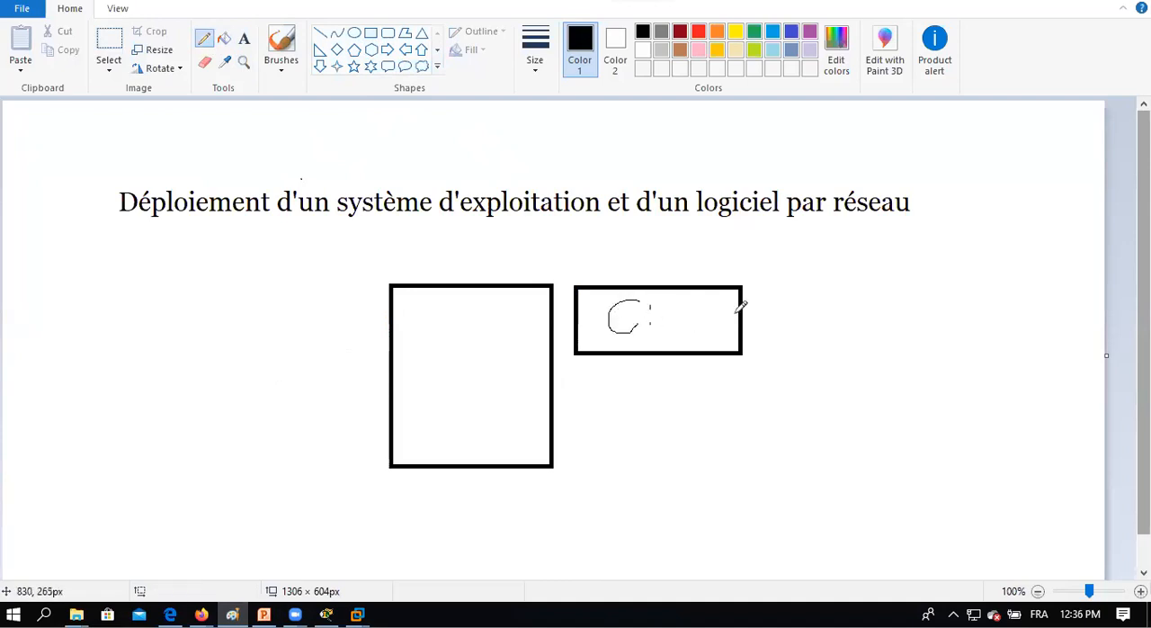
mouse_move(758, 297)
left_mouse_down()
mouse_move(775, 312)
mouse_move(787, 297)
mouse_move(807, 306)
mouse_move(824, 282)
mouse_move(822, 305)
left_mouse_up()
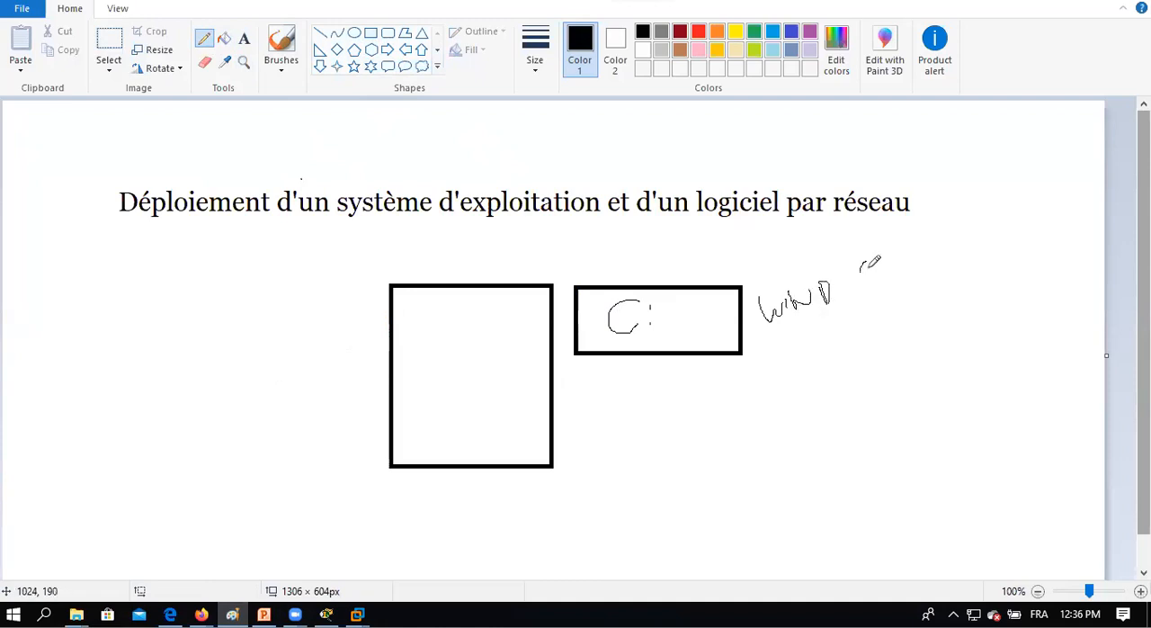
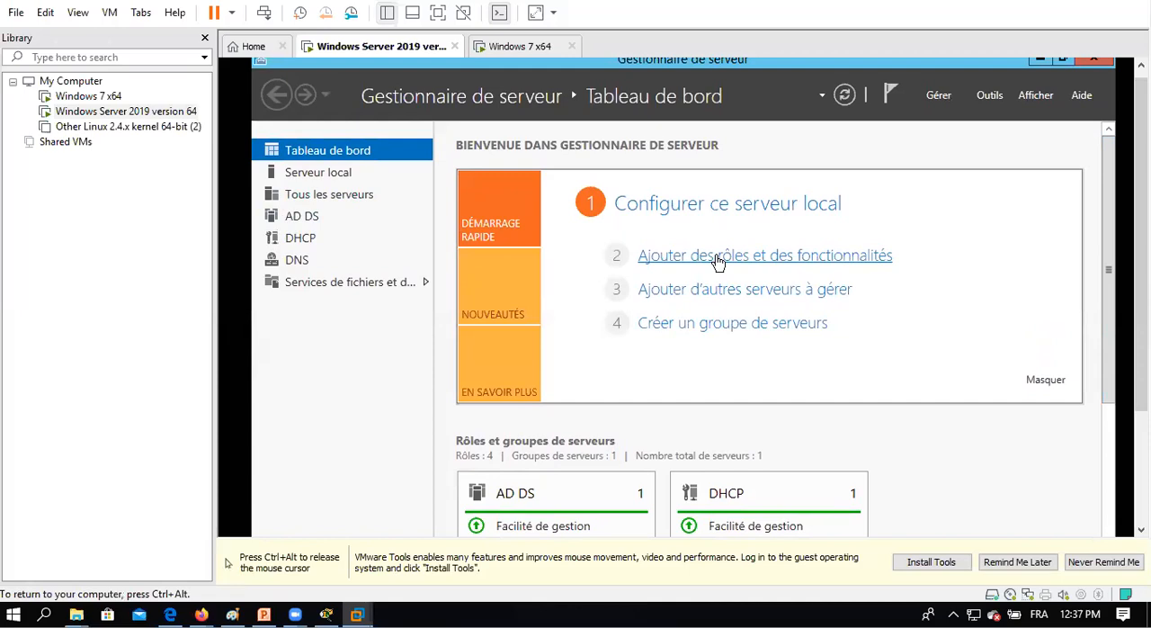
Start adding roles and features with a role-based installation on the 192.168.1.200 server from the server pool.
left_click(718, 256)
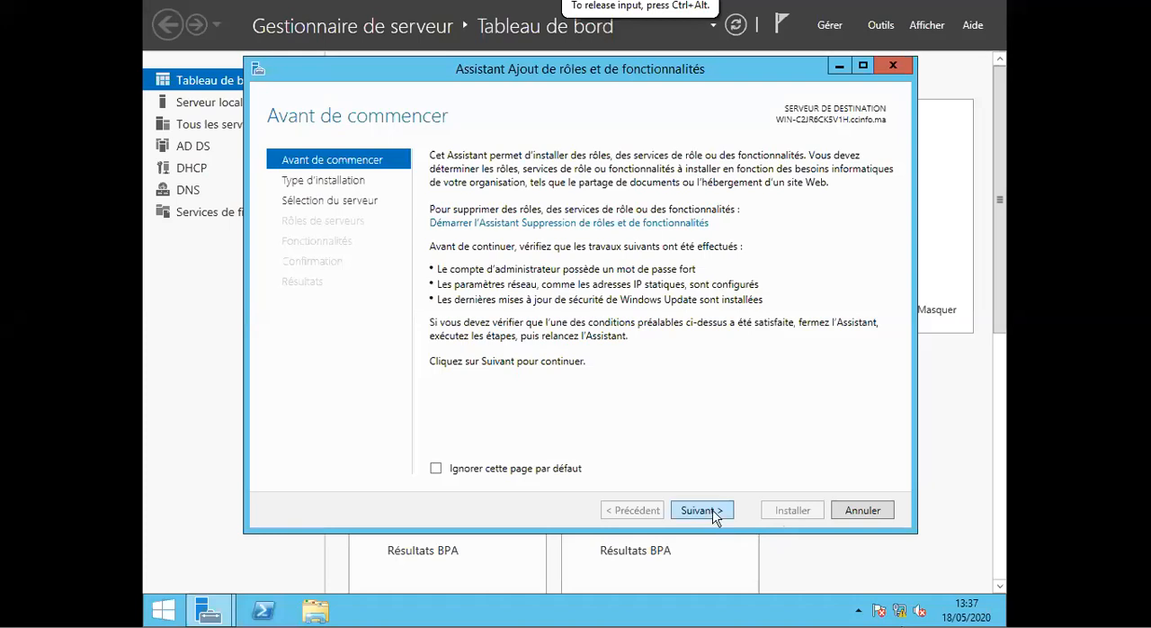
left_click(713, 512)
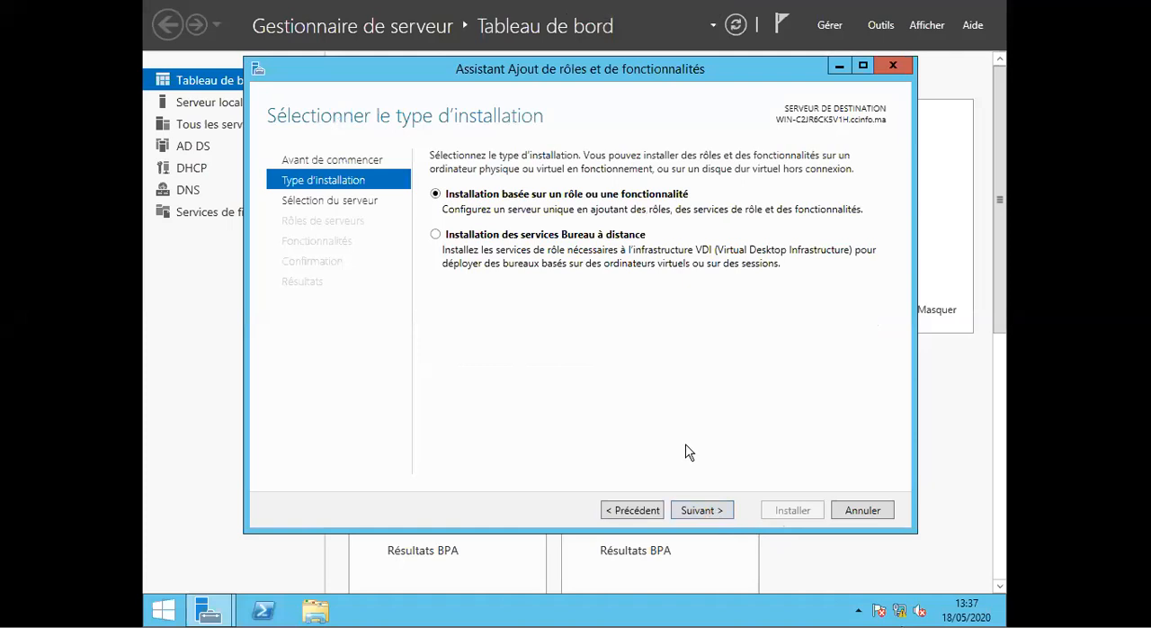
left_click(715, 514)
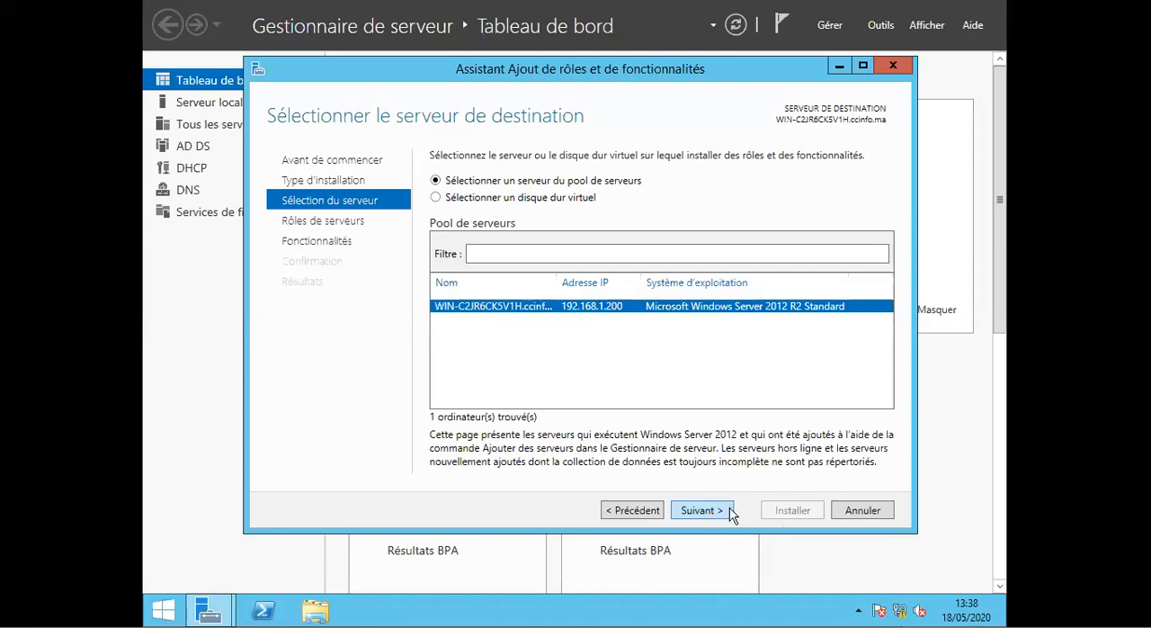
left_click(701, 510)
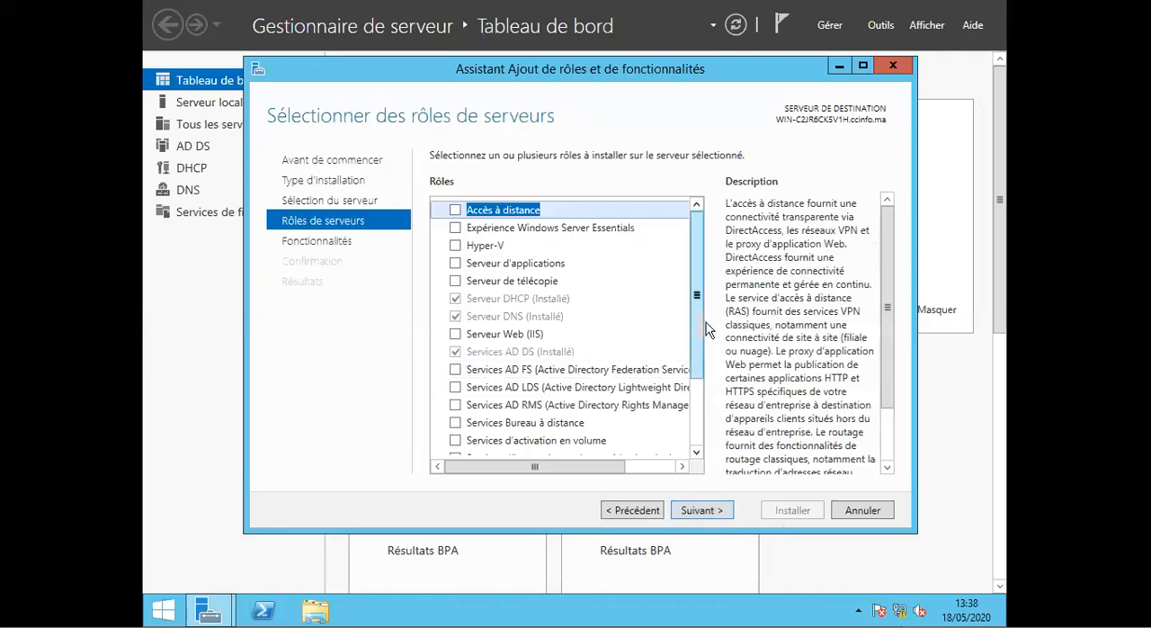
Select the Services de déploiement Windows role and add its required features with the management tools included.
left_click_drag(700, 323, 706, 381)
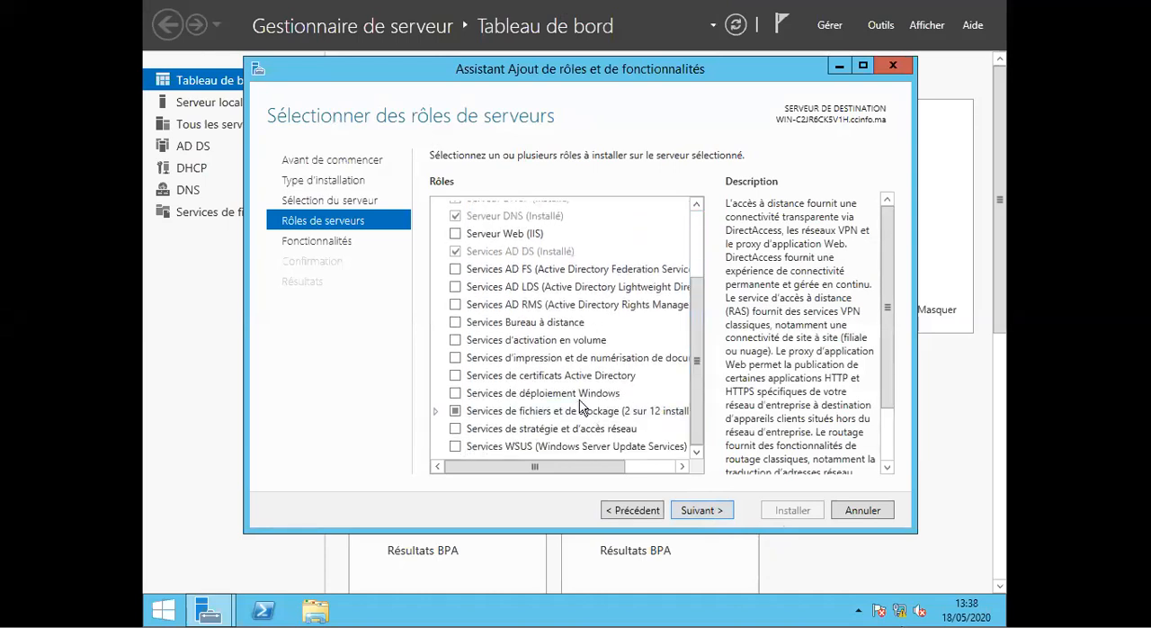
left_click(455, 393)
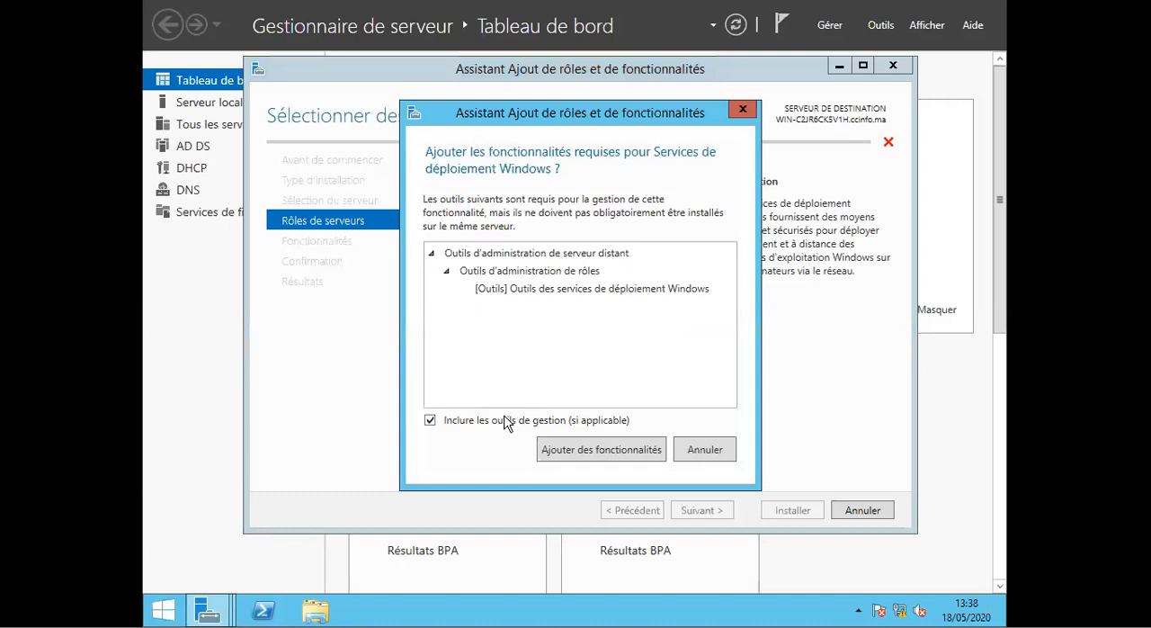
left_click(601, 449)
left_click(694, 510)
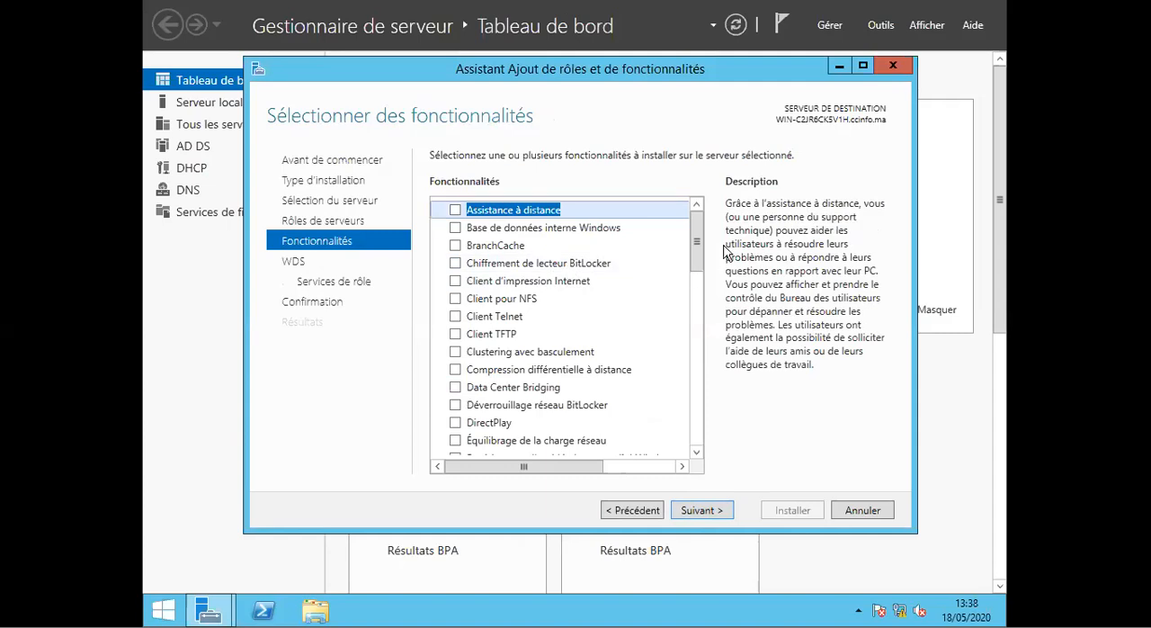
Add no extra features, keep the Serveur de déploiement and Serveur de transport role services, and install the WDS role.
left_click_drag(701, 263, 717, 243)
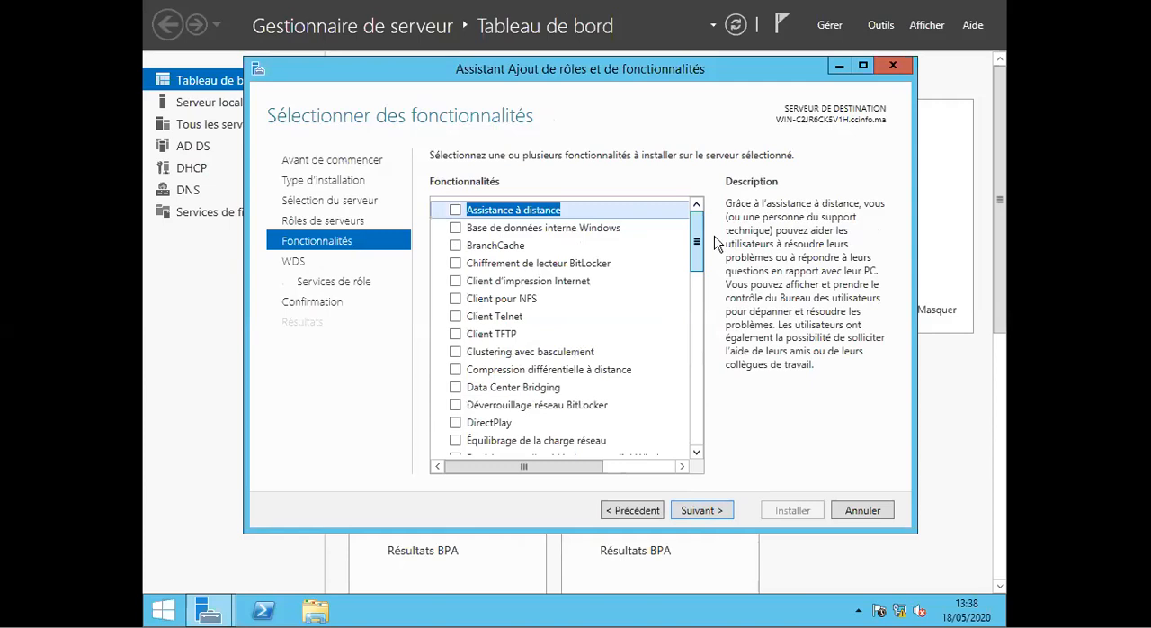
key("Return")
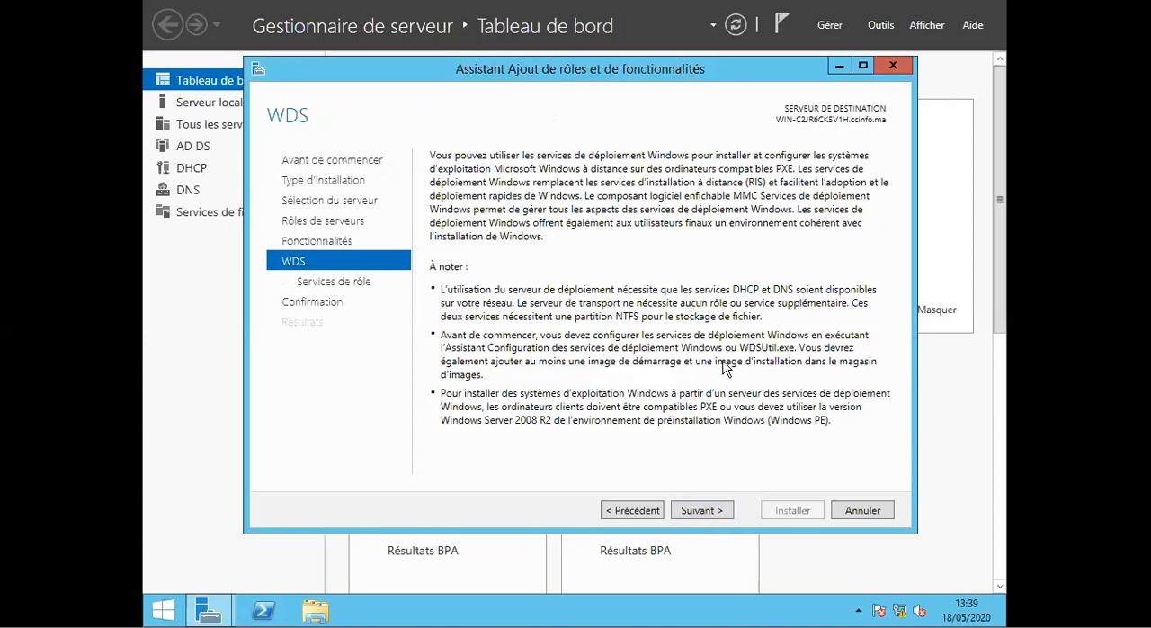
left_click(702, 511)
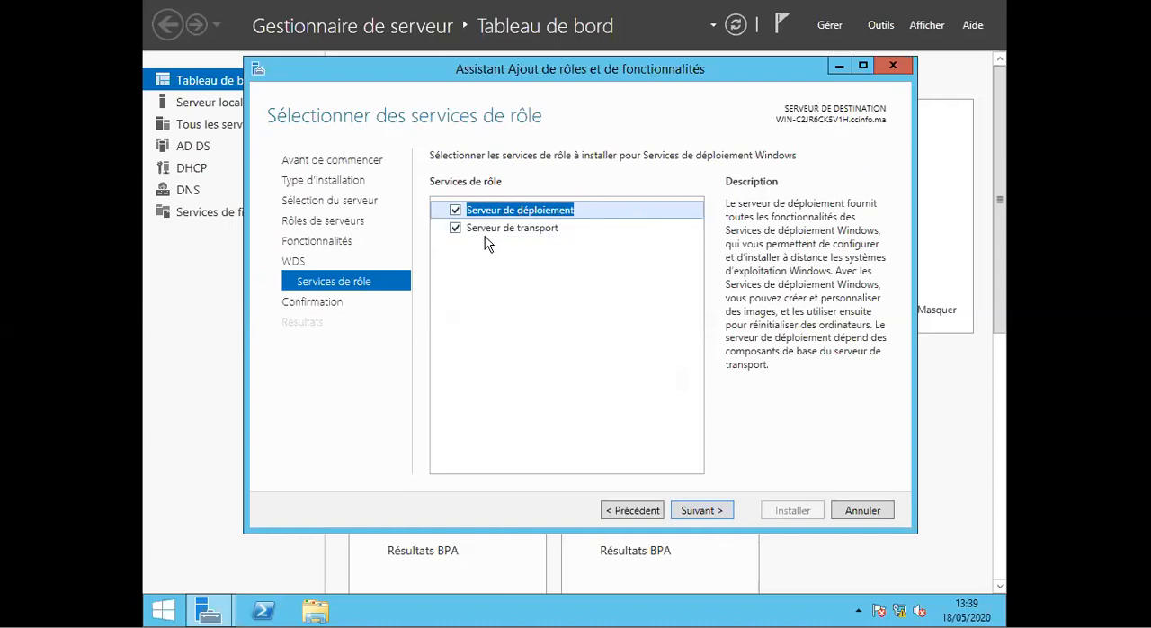
left_click(701, 511)
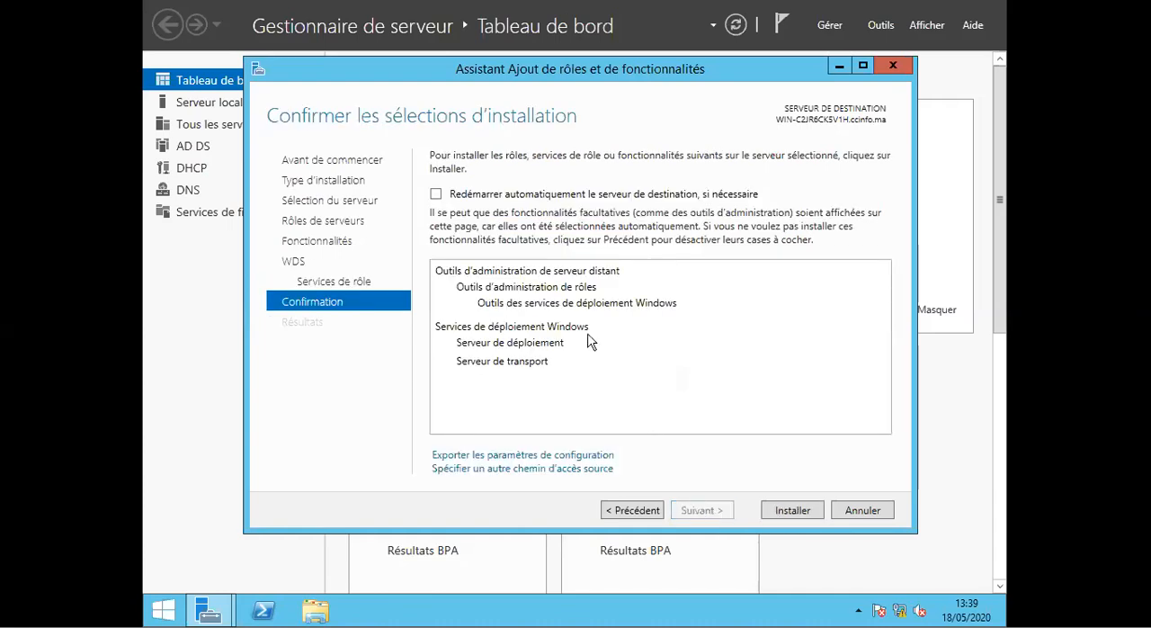
left_click(793, 511)
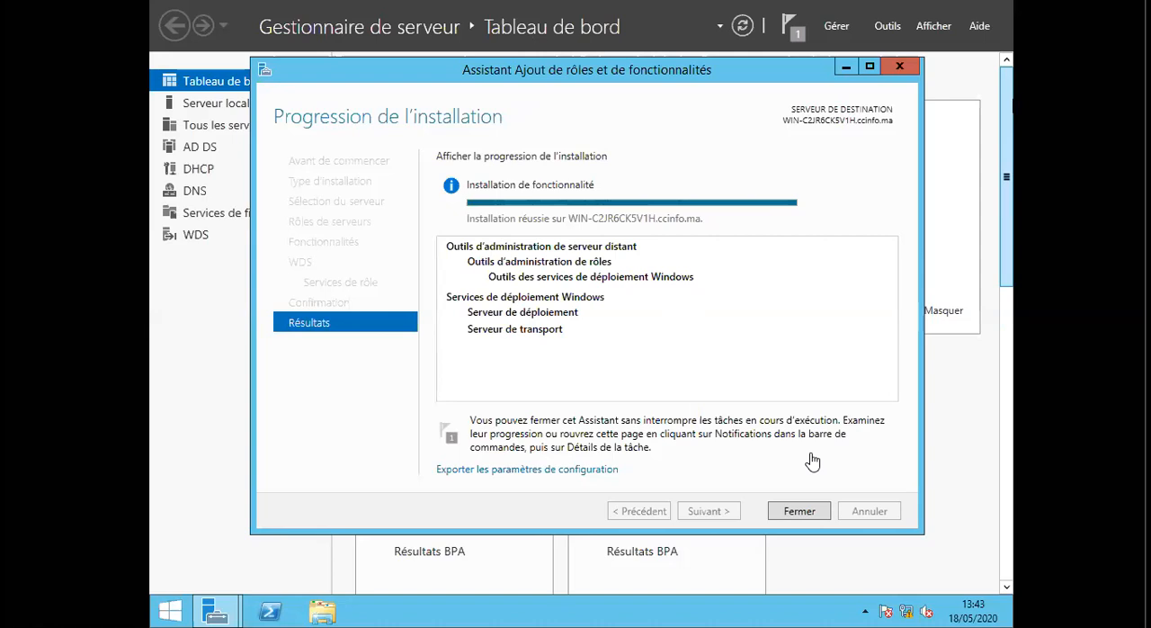
Close the role installation wizard and minimize Gestionnaire de serveur to show the server desktop.
left_click(810, 519)
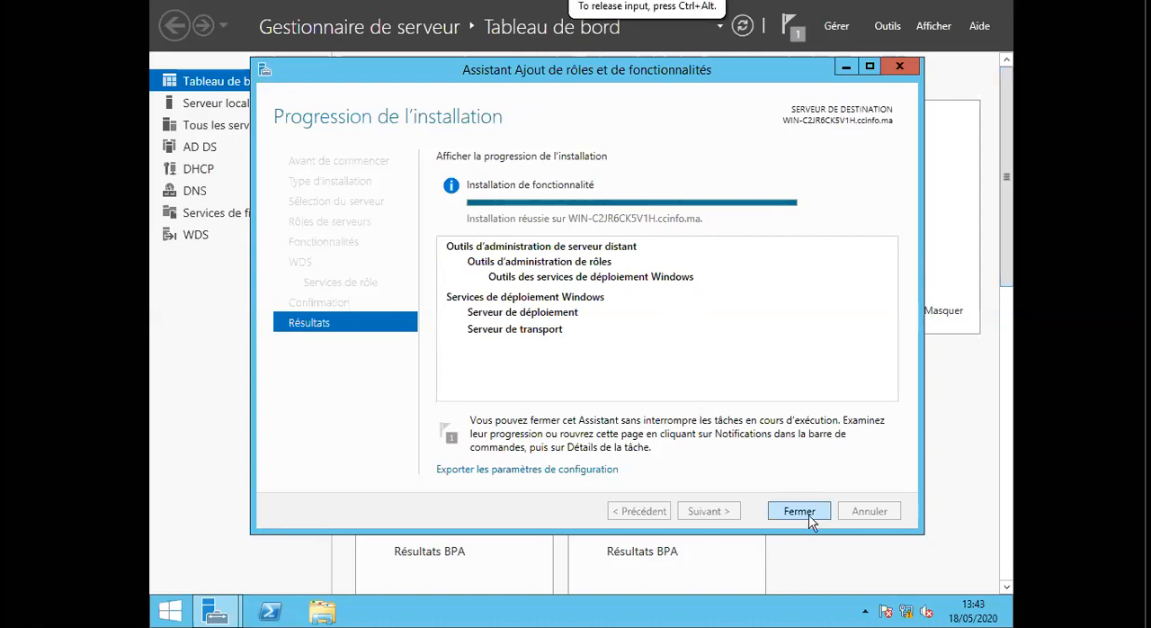
left_click(808, 519)
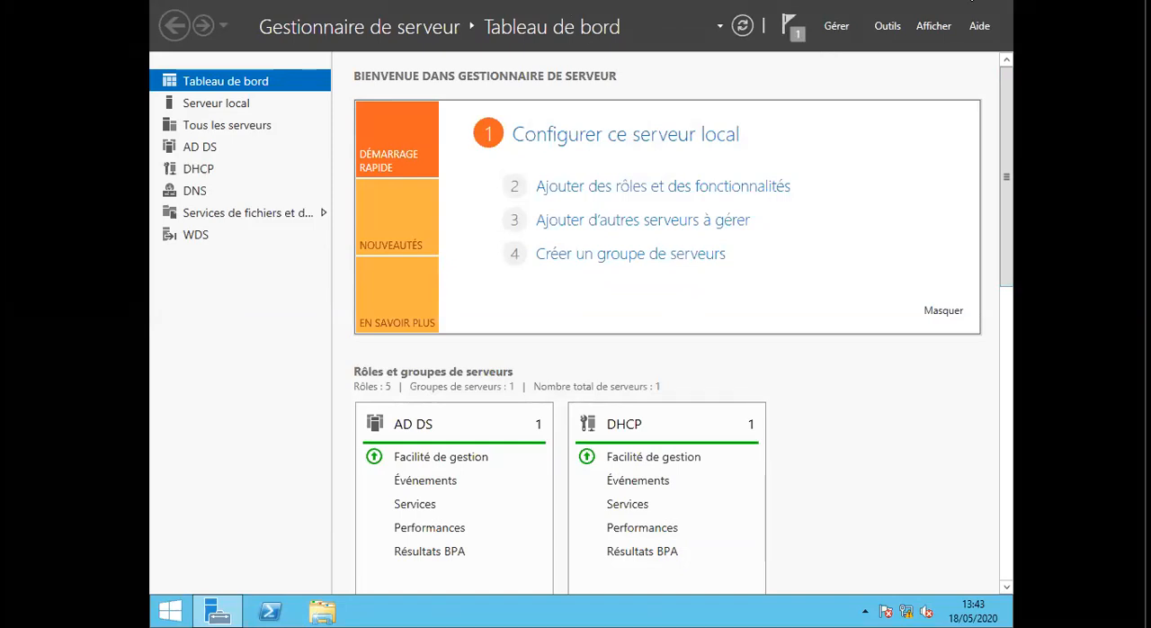
left_click(939, 0)
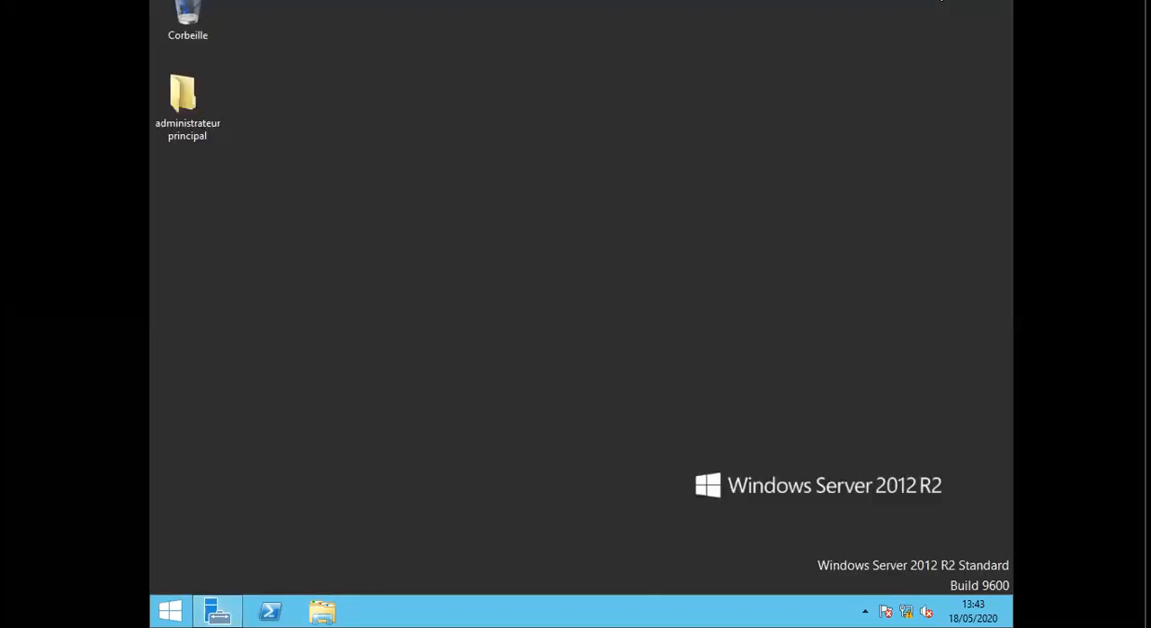
mouse_move(941, 0)
left_click(494, 3)
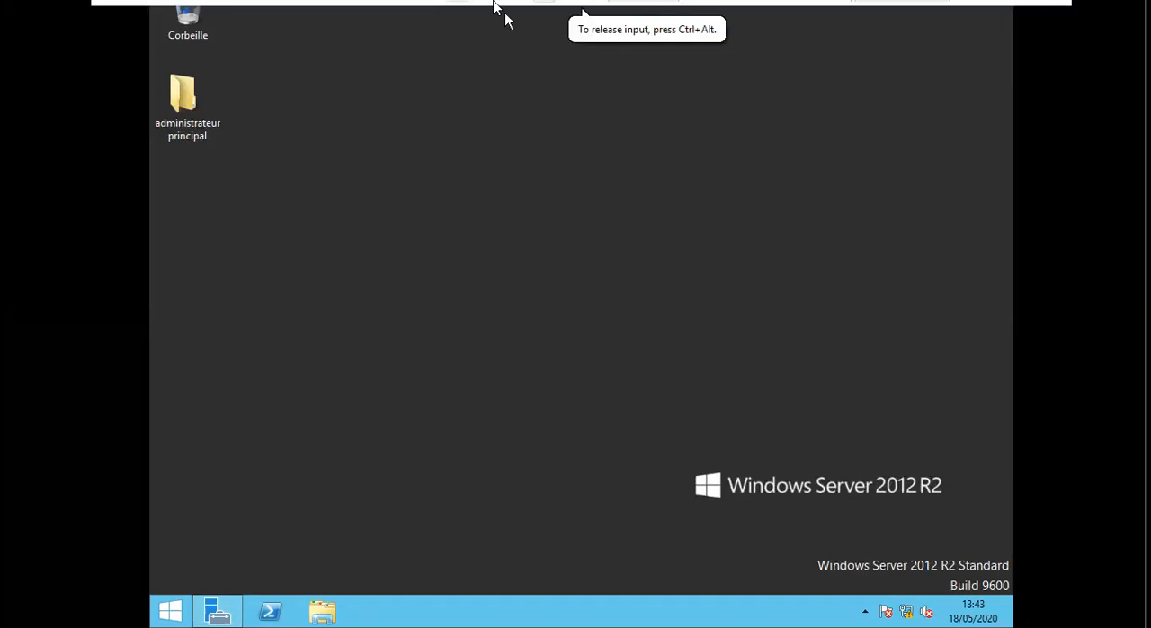